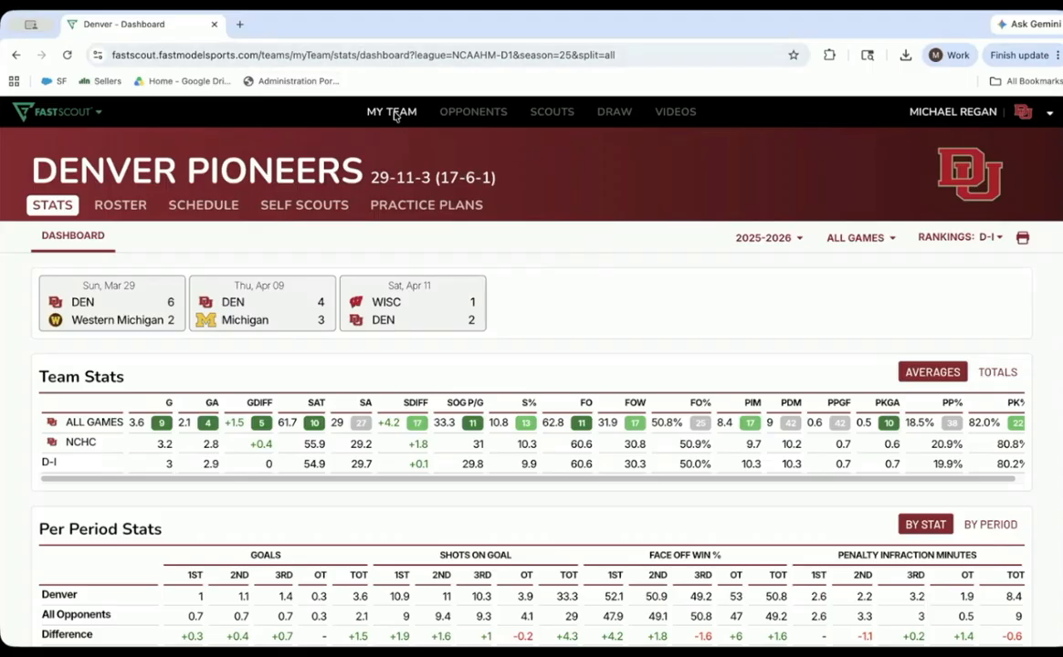
left_click(80, 119)
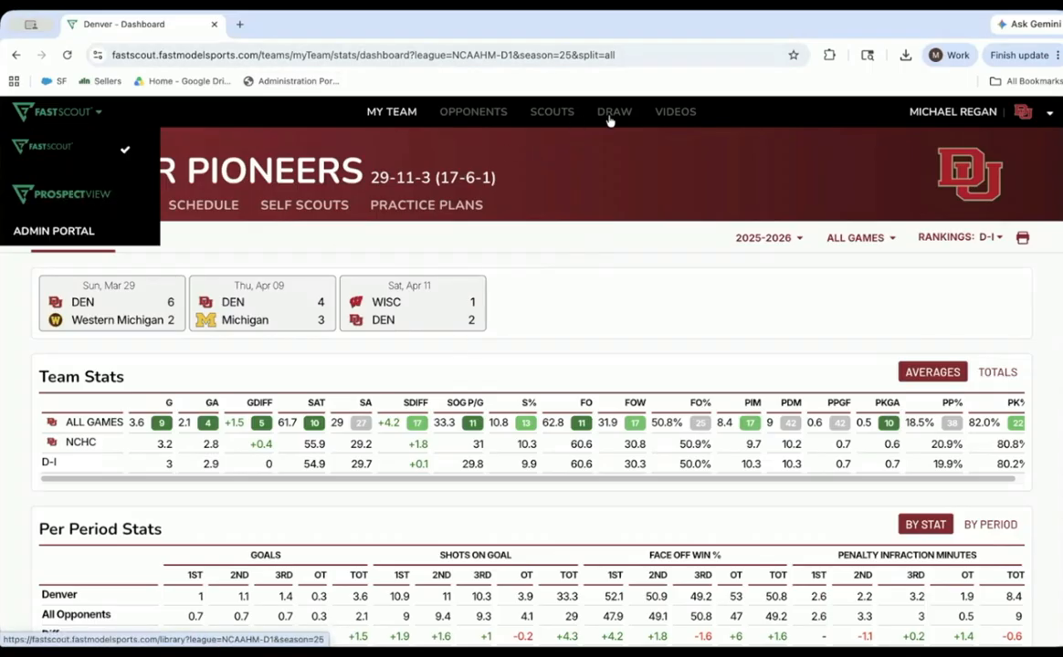
left_click(632, 169)
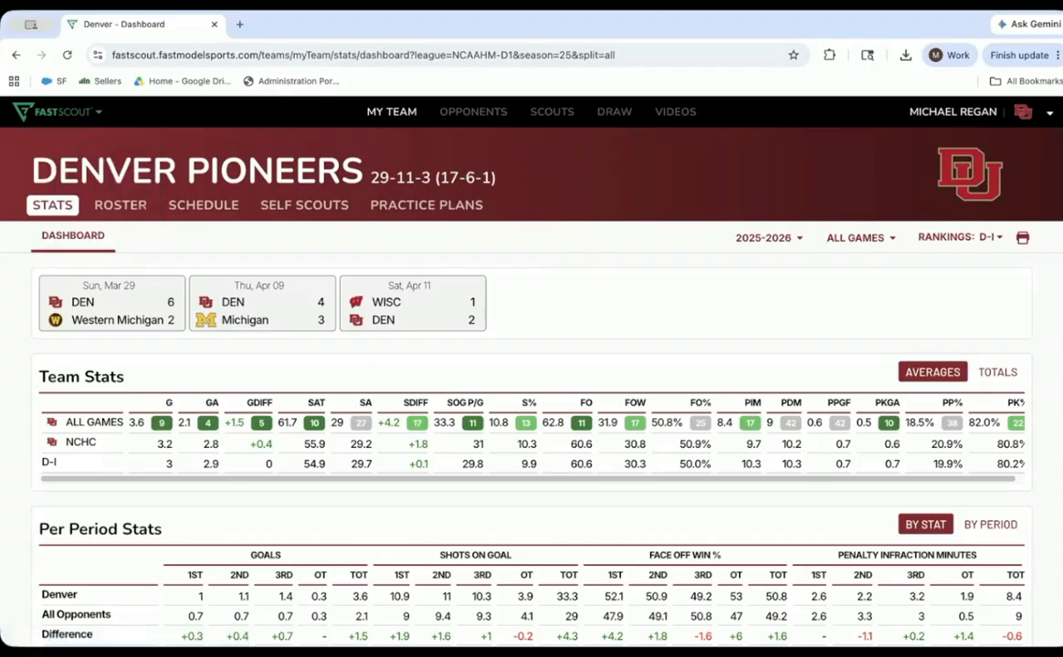
scroll(512, 261, "down", 2)
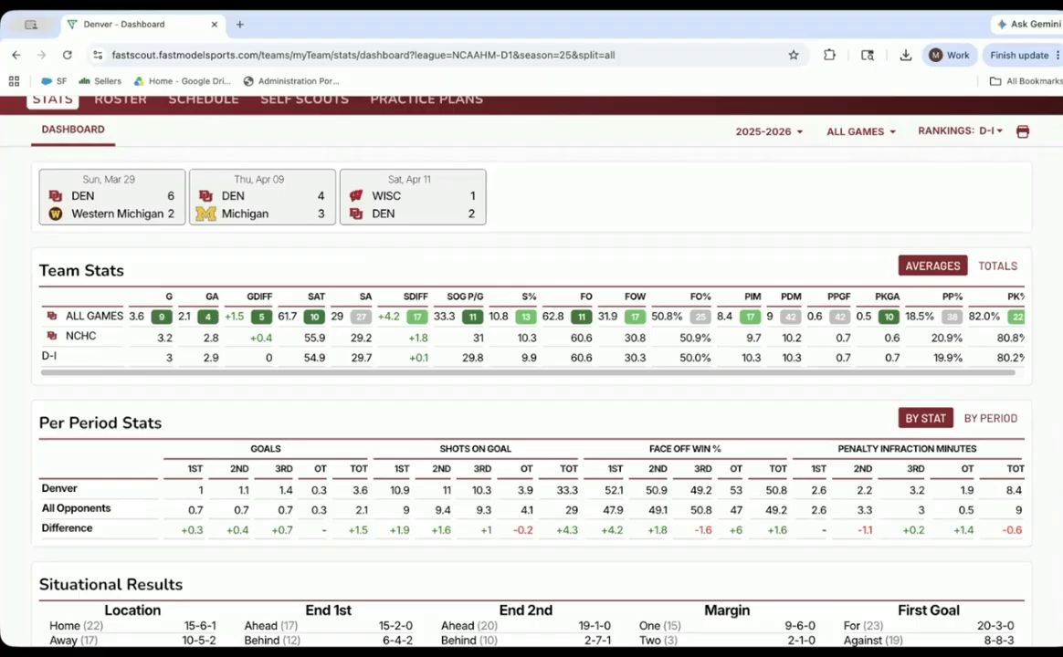
scroll(530, 365, "up", 2)
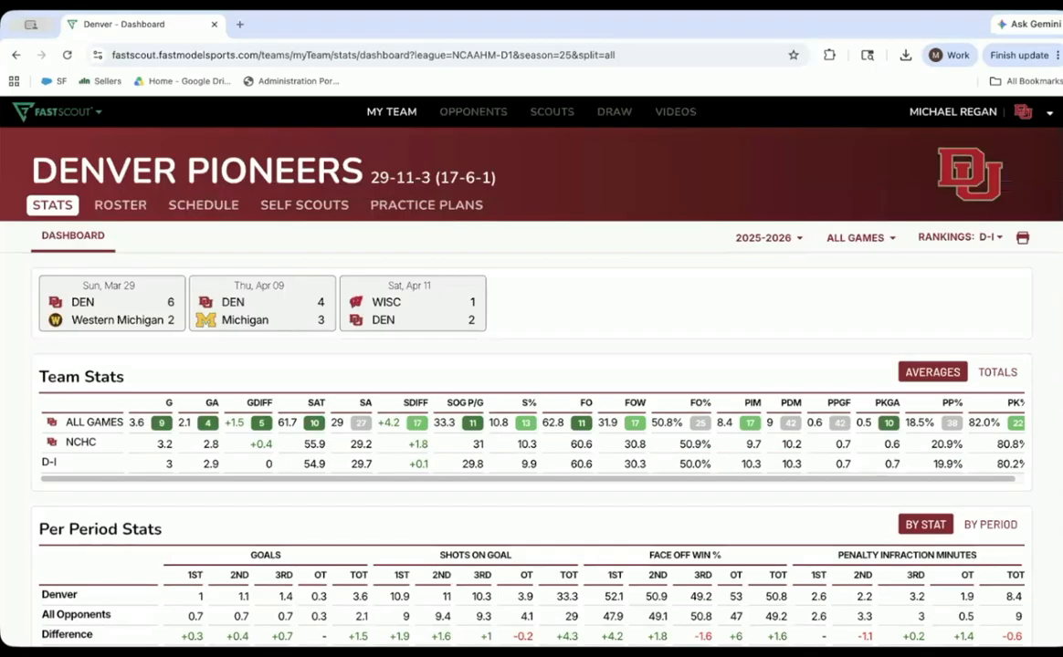
- View the team's dashboard stats for Losses and for Last 5, and return the filter to All Games
left_click(857, 238)
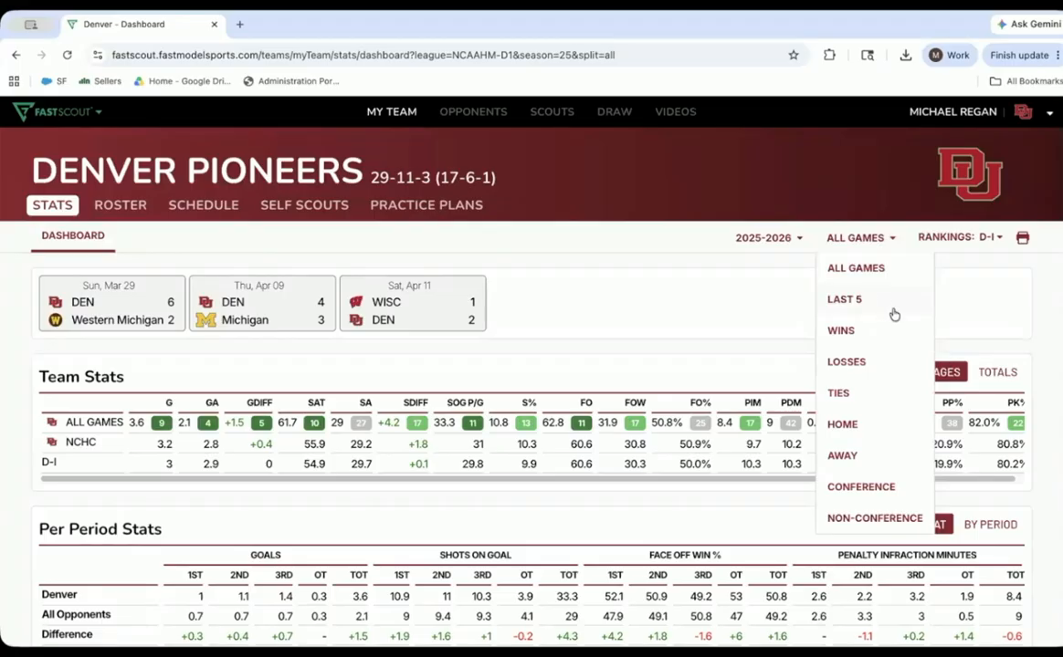
left_click(849, 362)
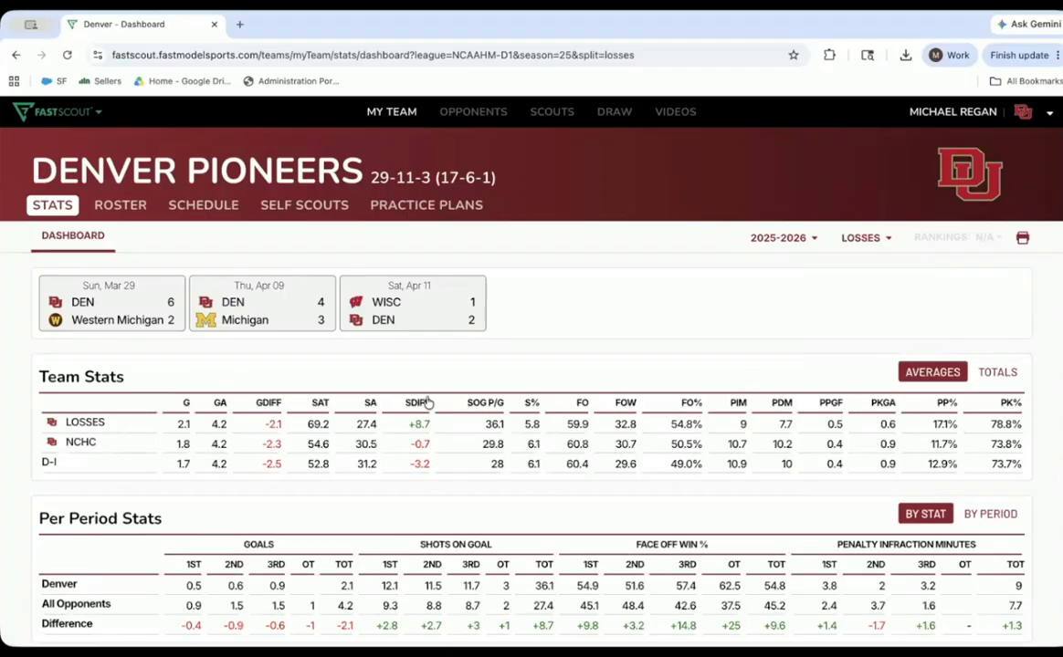
left_click(860, 238)
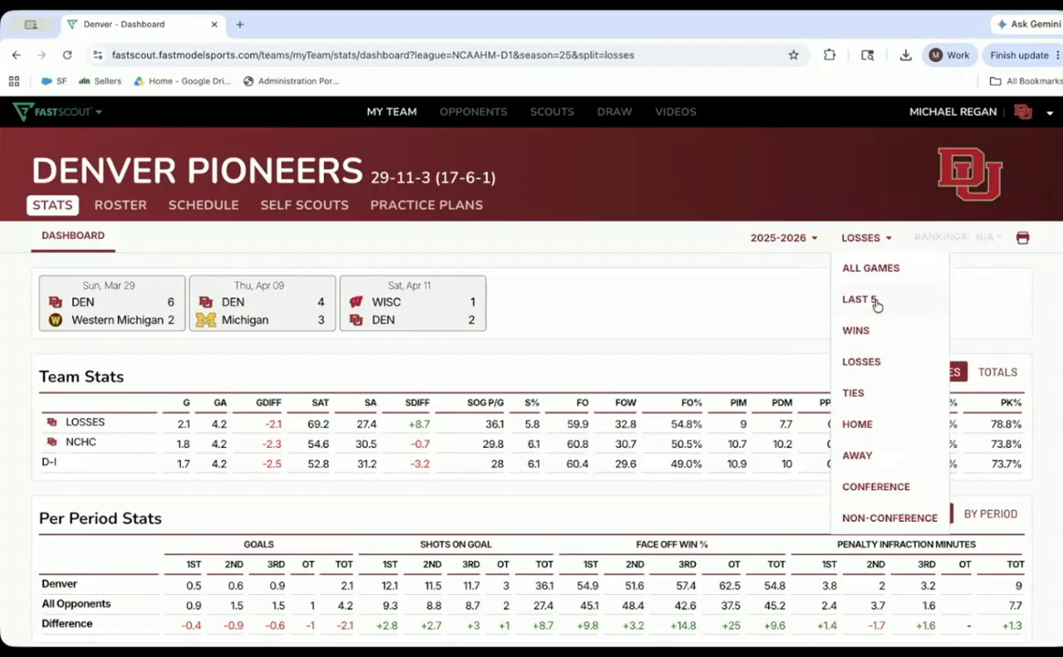
left_click(875, 304)
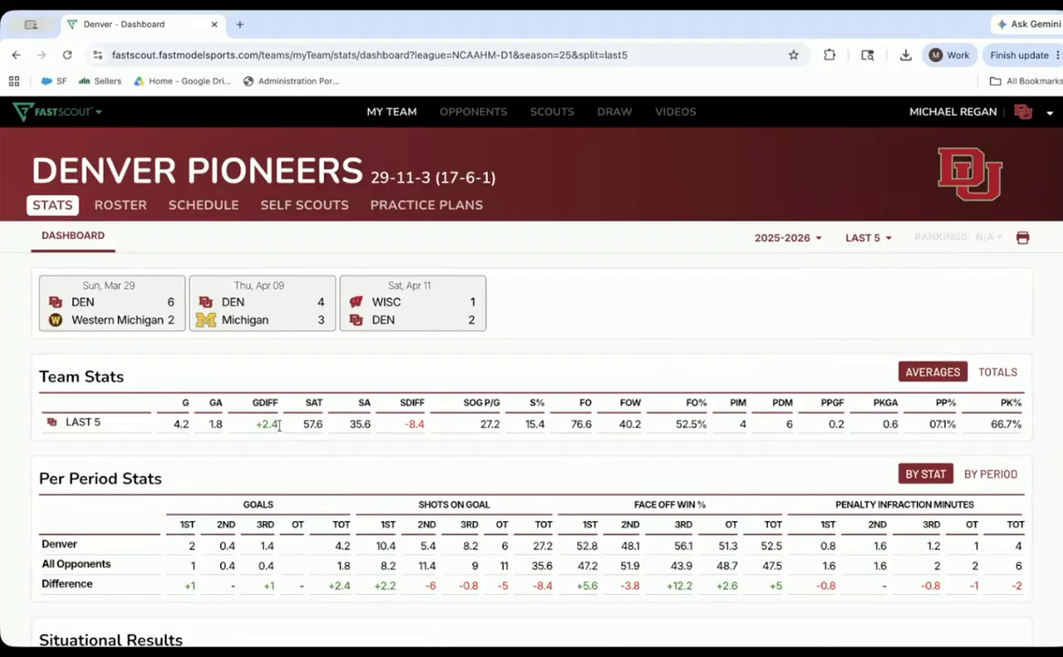
left_click(856, 238)
left_click(878, 266)
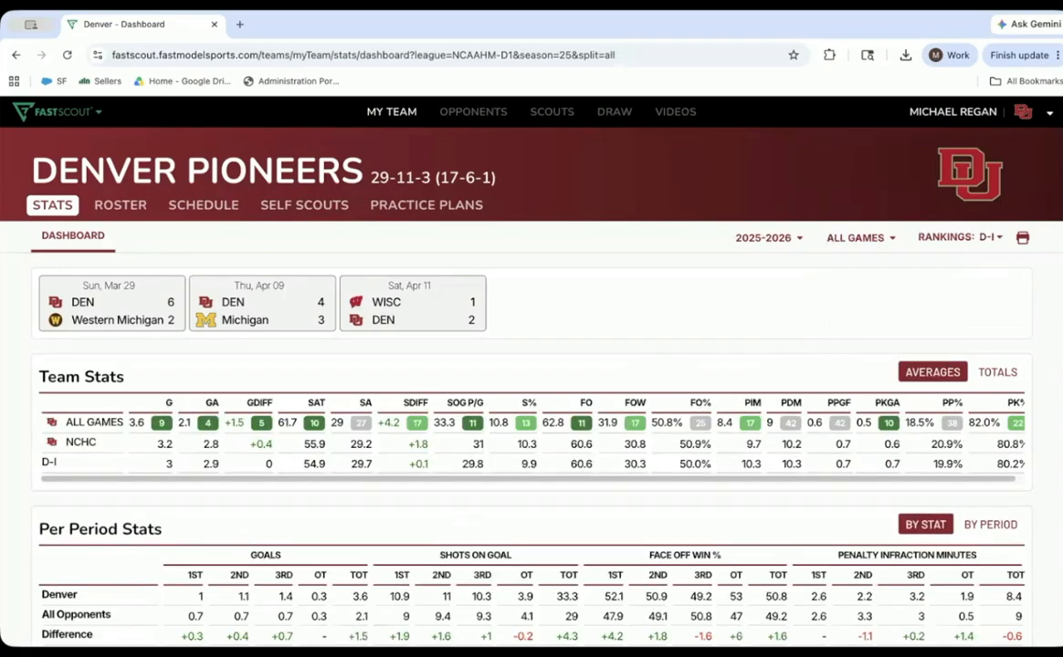
- Review the per-period stats, situational results and skater boxscore, and open the stats page of player #10
scroll(532, 365, "down", 3)
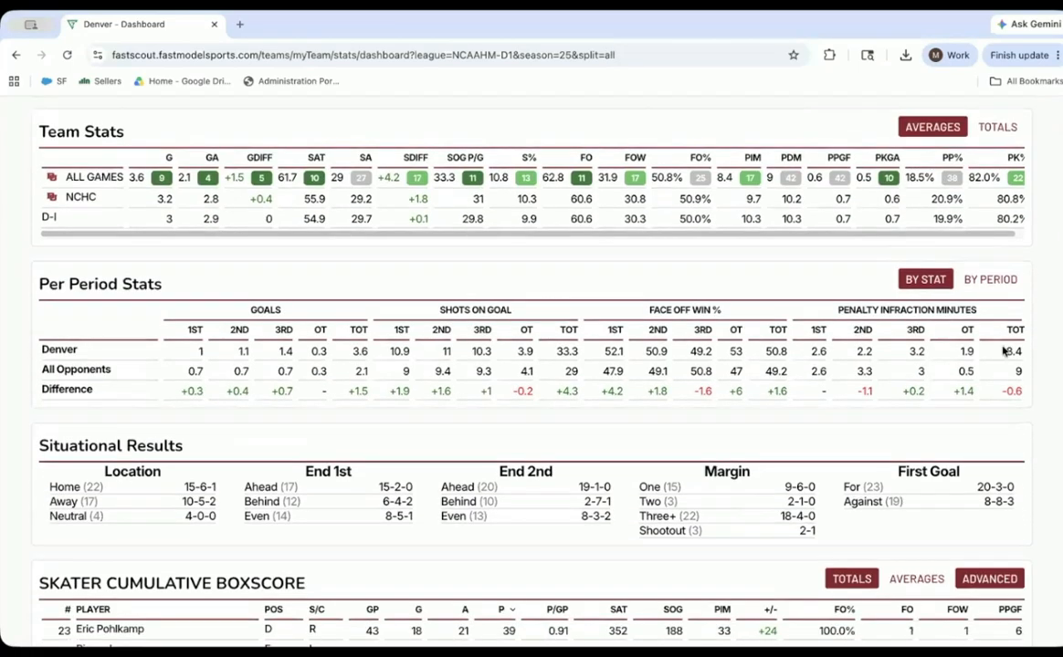
scroll(531, 365, "down", 1)
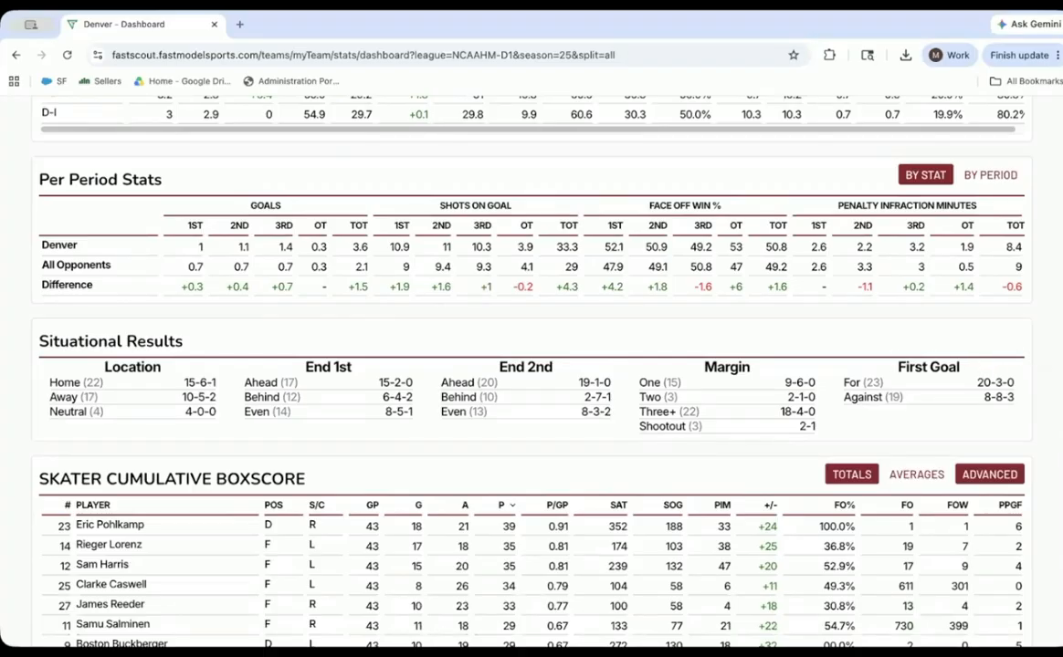
scroll(531, 365, "down", 3)
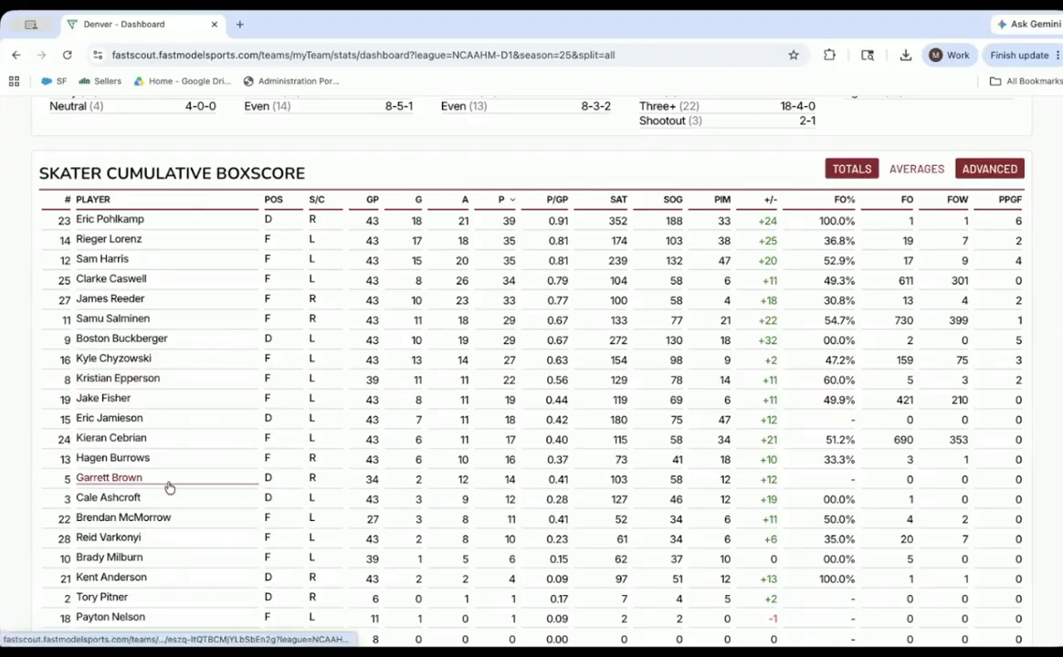
left_click(124, 559)
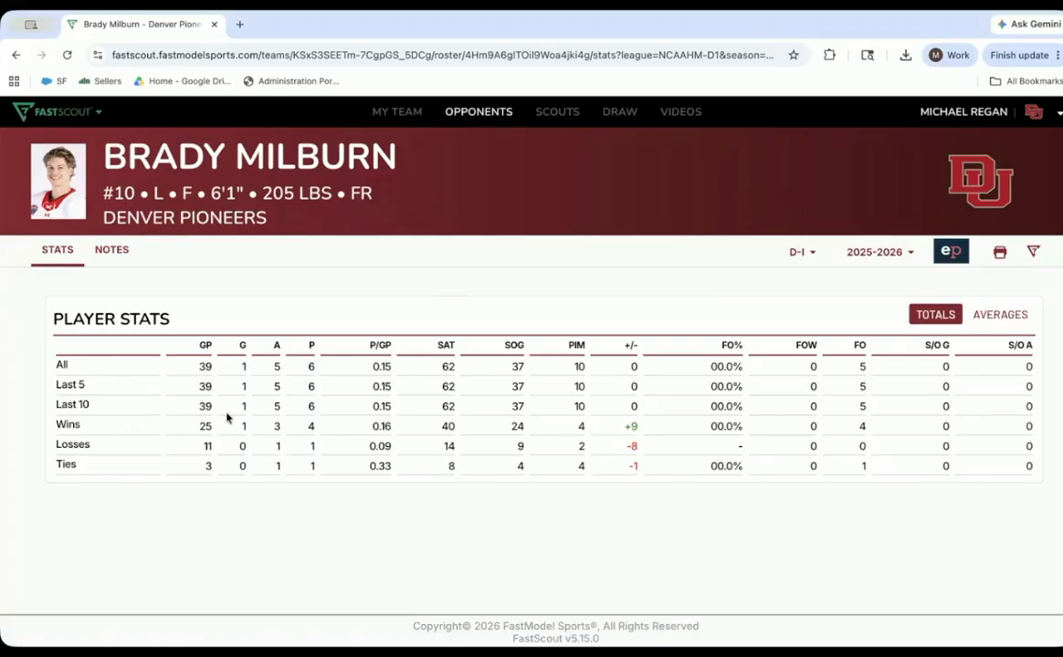
- Browse the list of all D-I opponent teams and check which other leagues can be chosen
left_click(479, 111)
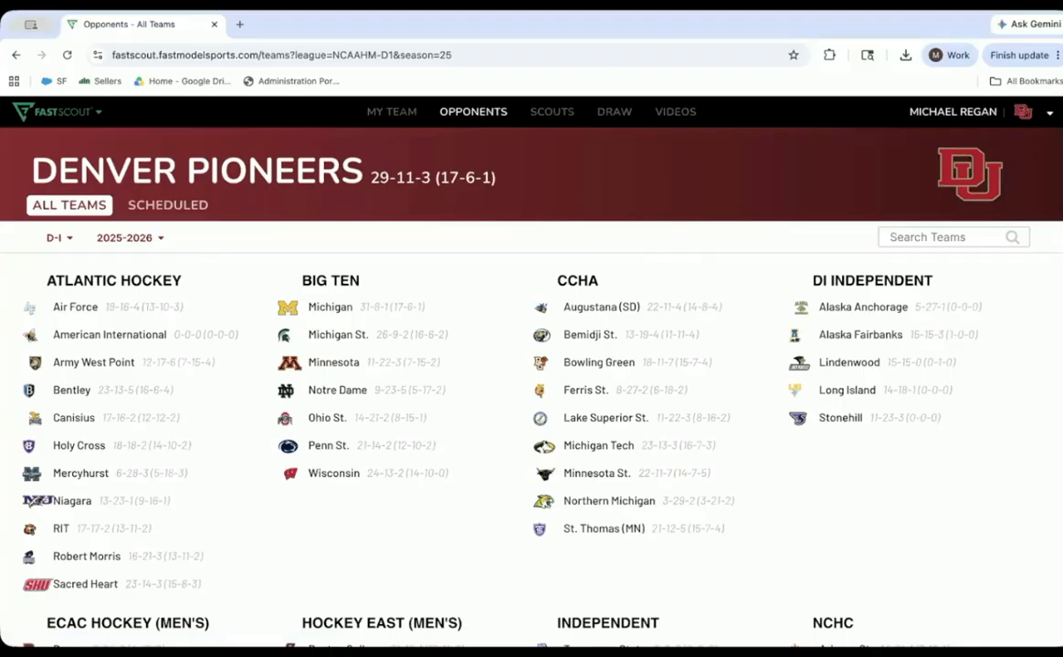
scroll(1036, 441, "down", 4)
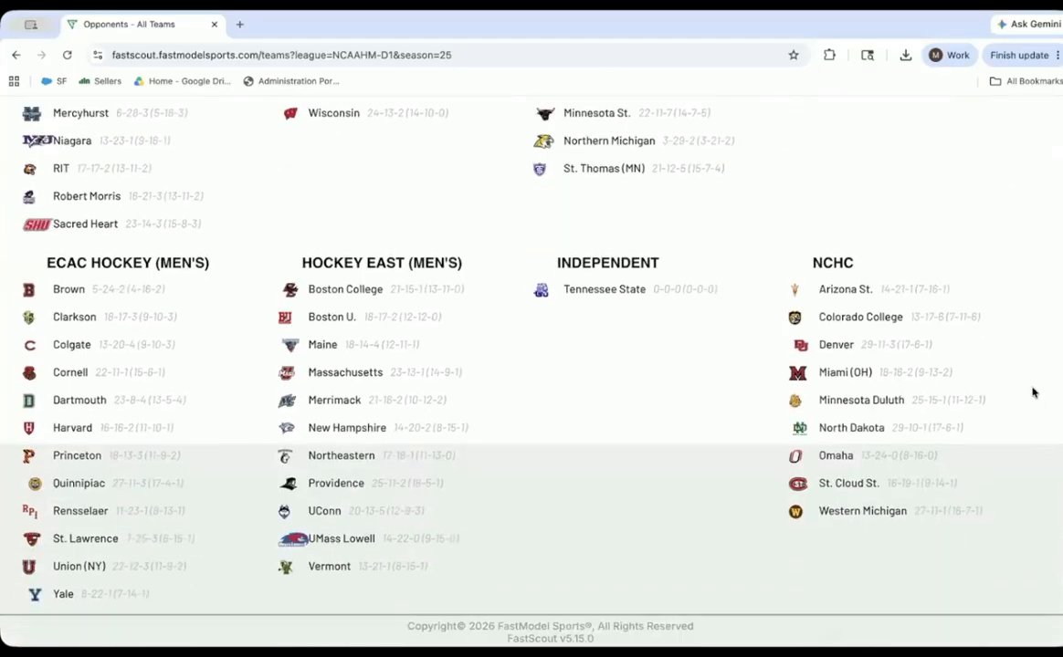
scroll(1032, 294, "up", 4)
scroll(1035, 294, "up", 1)
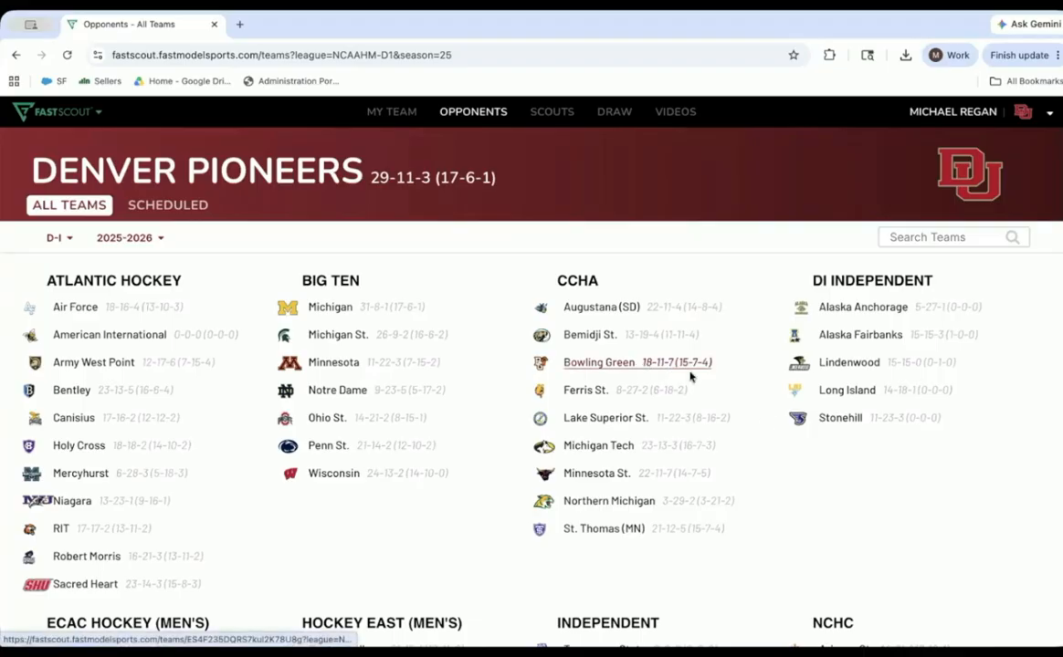
left_click(63, 238)
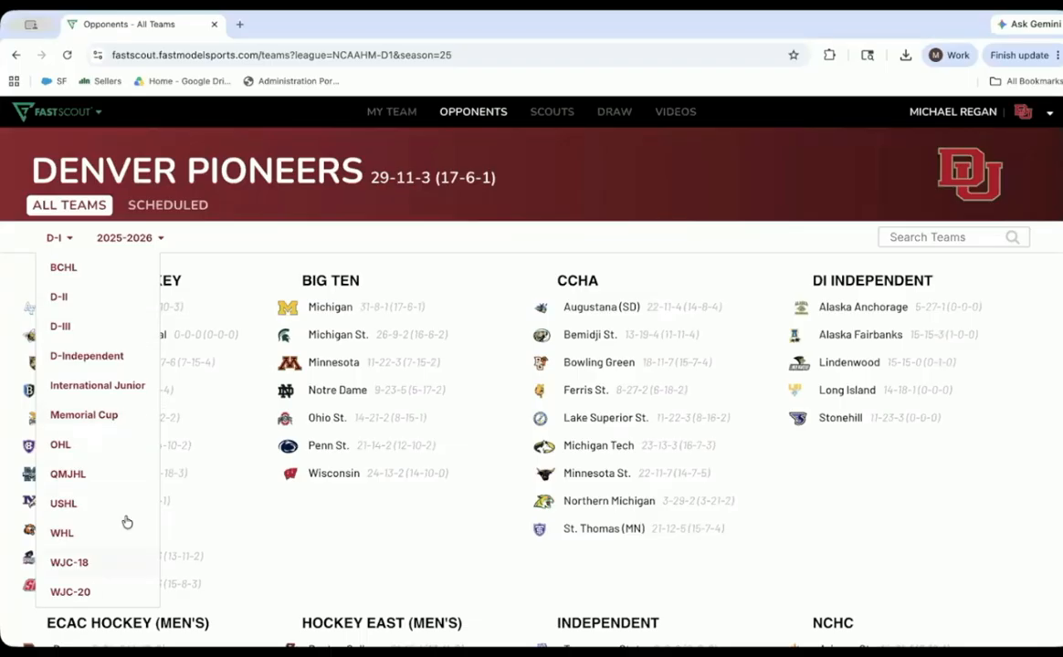
left_click(571, 226)
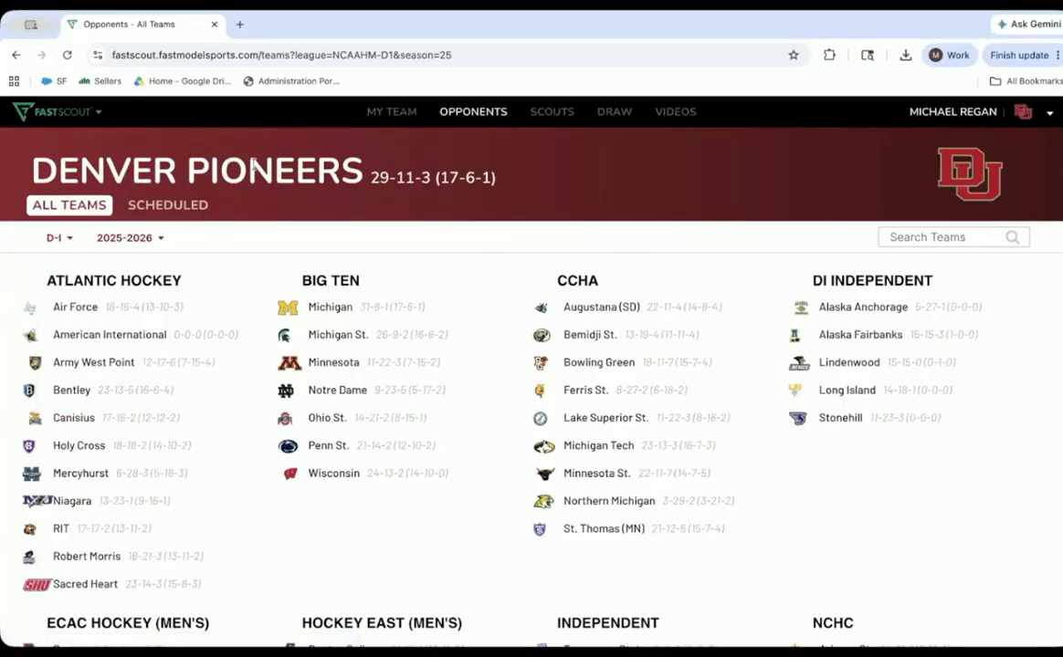
- Open Denver's own game schedule, view the boxscore of the Oct 11 Bentley Falcons game, and return to the schedule
left_click(375, 112)
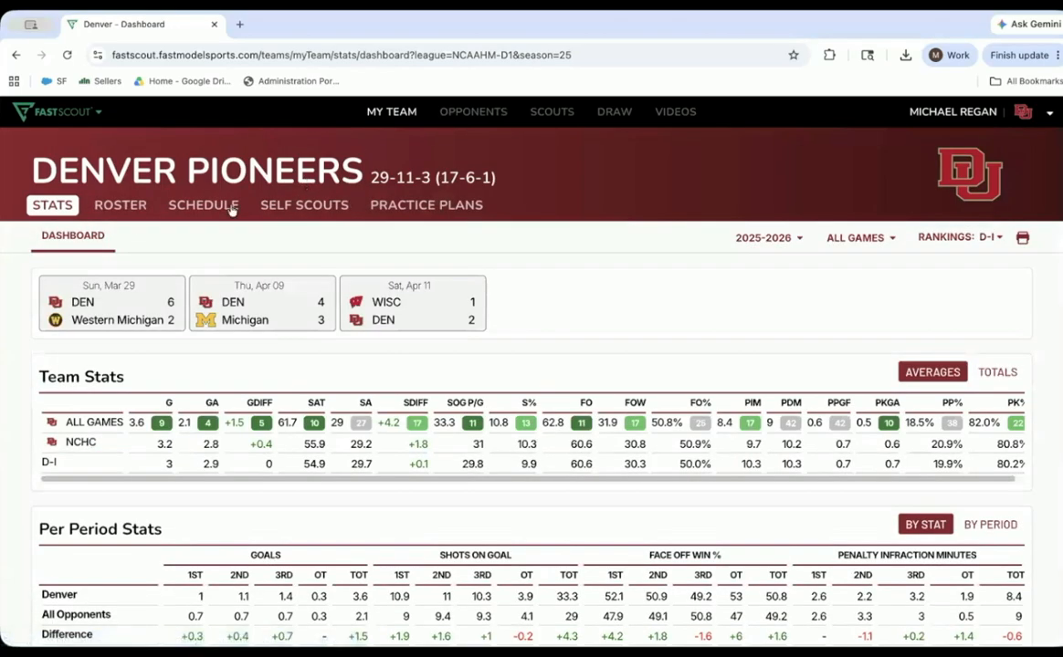
left_click(212, 207)
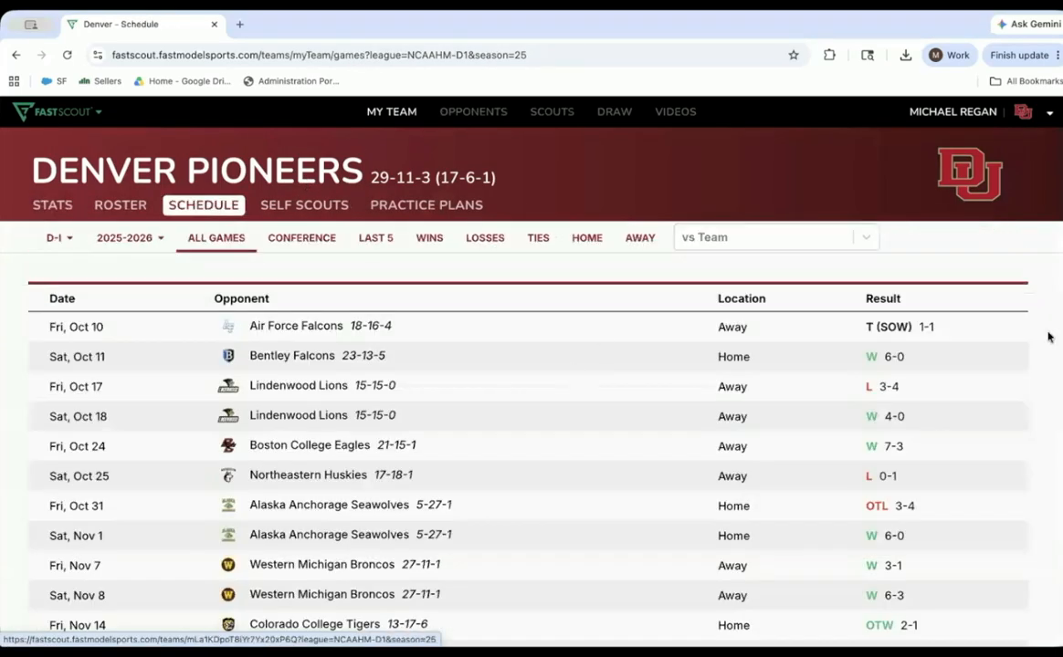
scroll(530, 411, "down", 10)
scroll(529, 411, "up", 8)
scroll(894, 310, "up", 2)
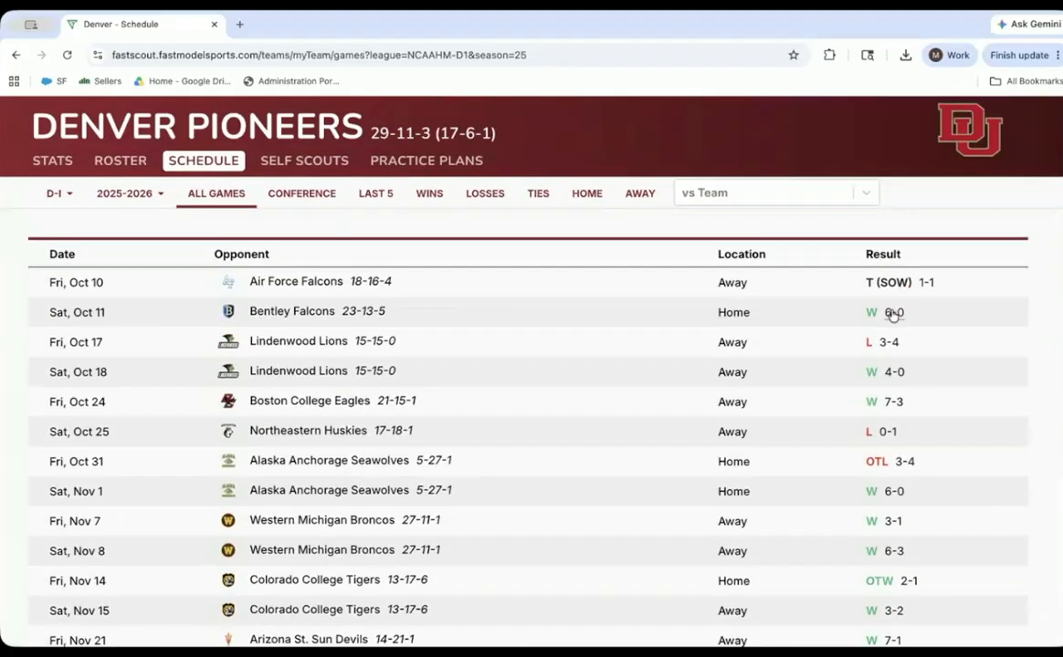
left_click(894, 310)
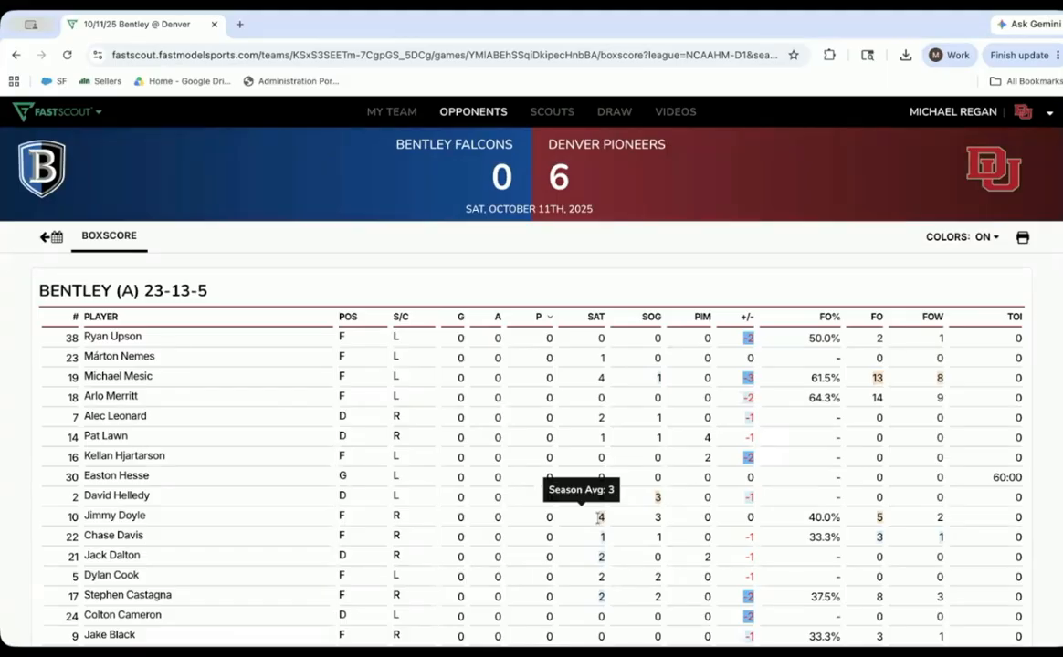
left_click(43, 239)
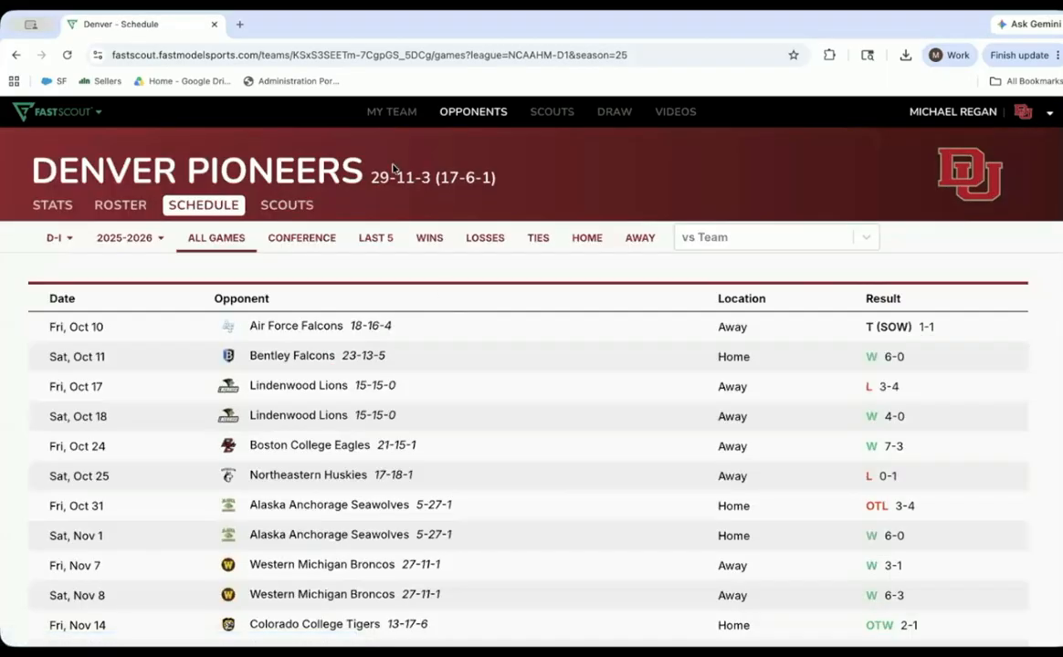
- Create a new opponent scout named TEST for the Maine Black Bears, using the saved Line Chart template
left_click(552, 115)
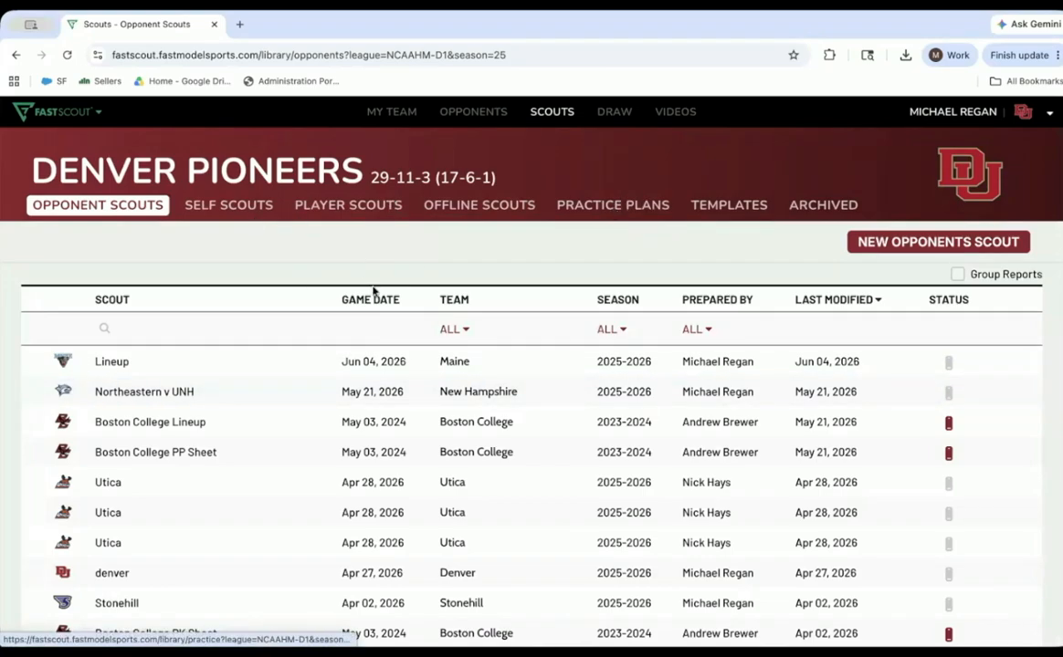
left_click(924, 244)
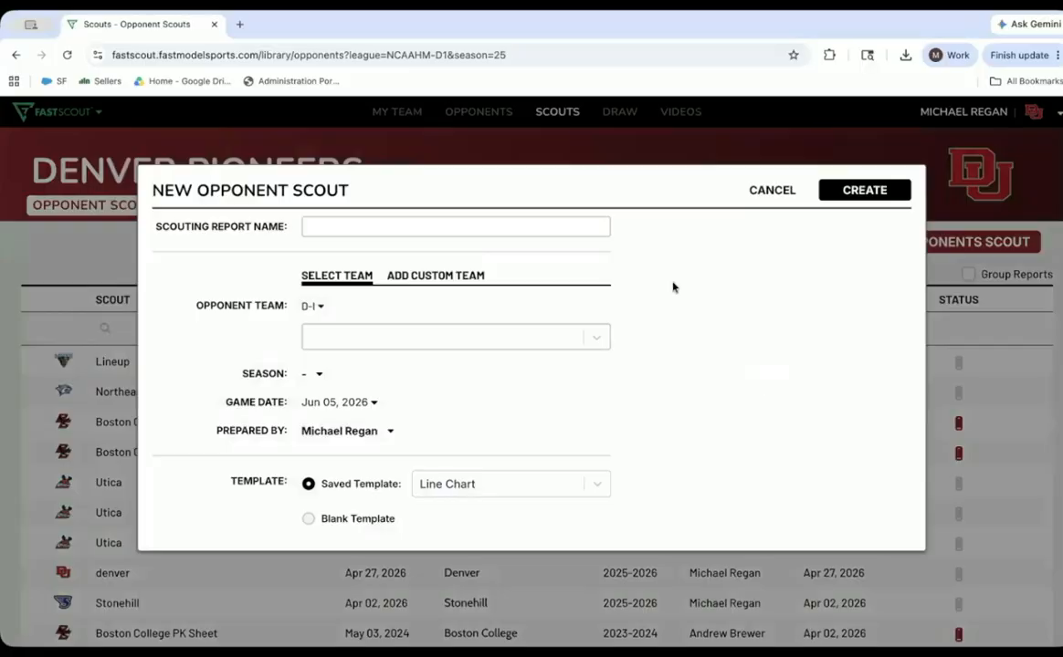
left_click(544, 231)
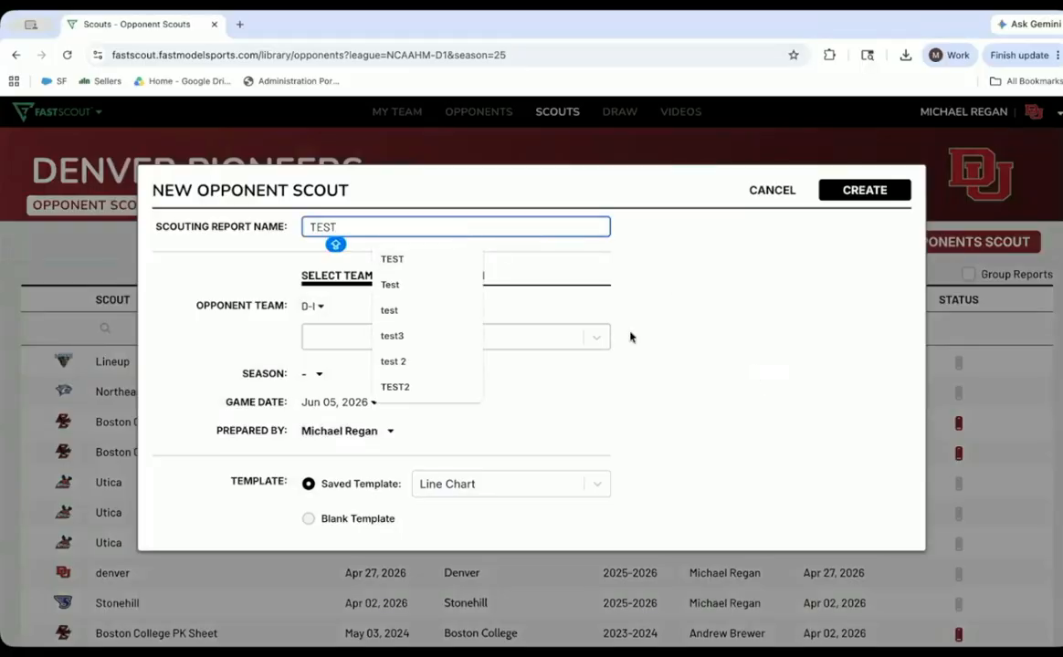
left_click(467, 336)
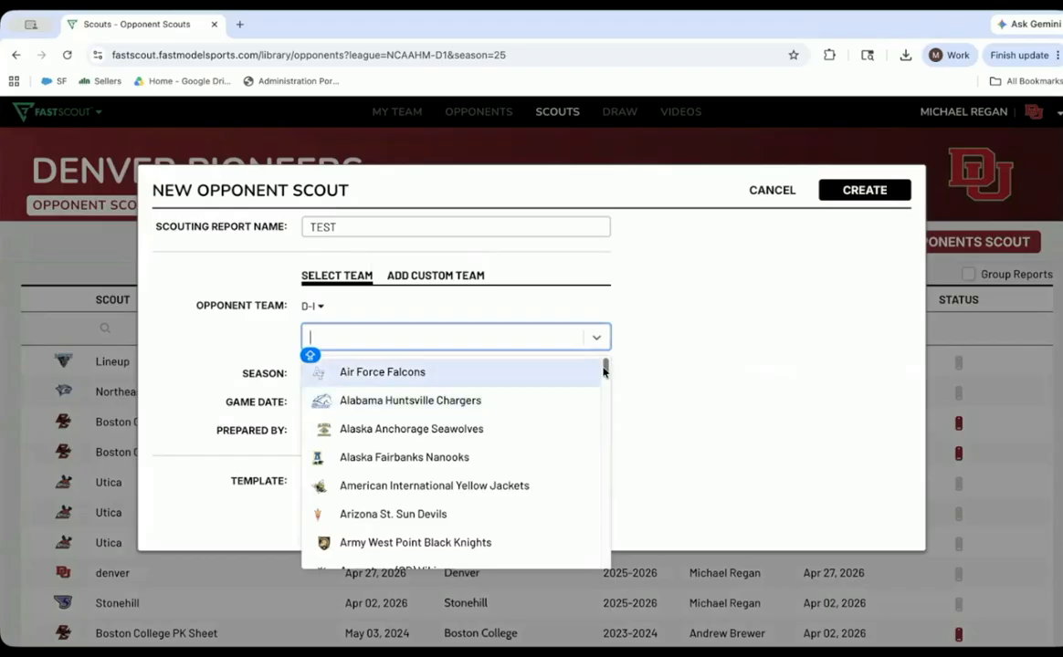
left_click_drag(603, 369, 593, 427)
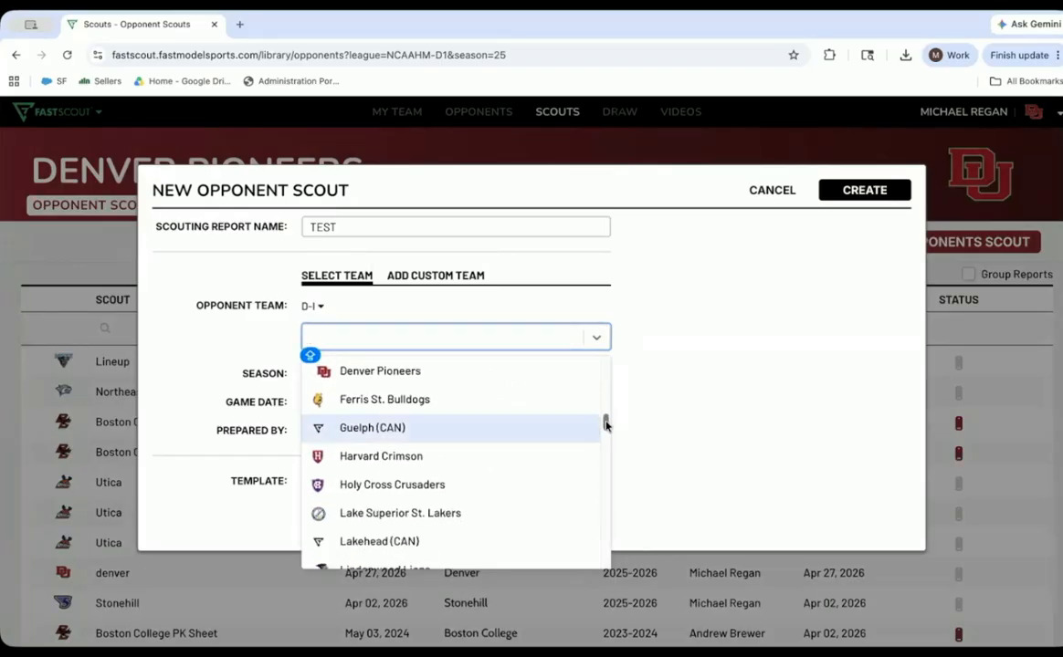
scroll(604, 427, "down", 5)
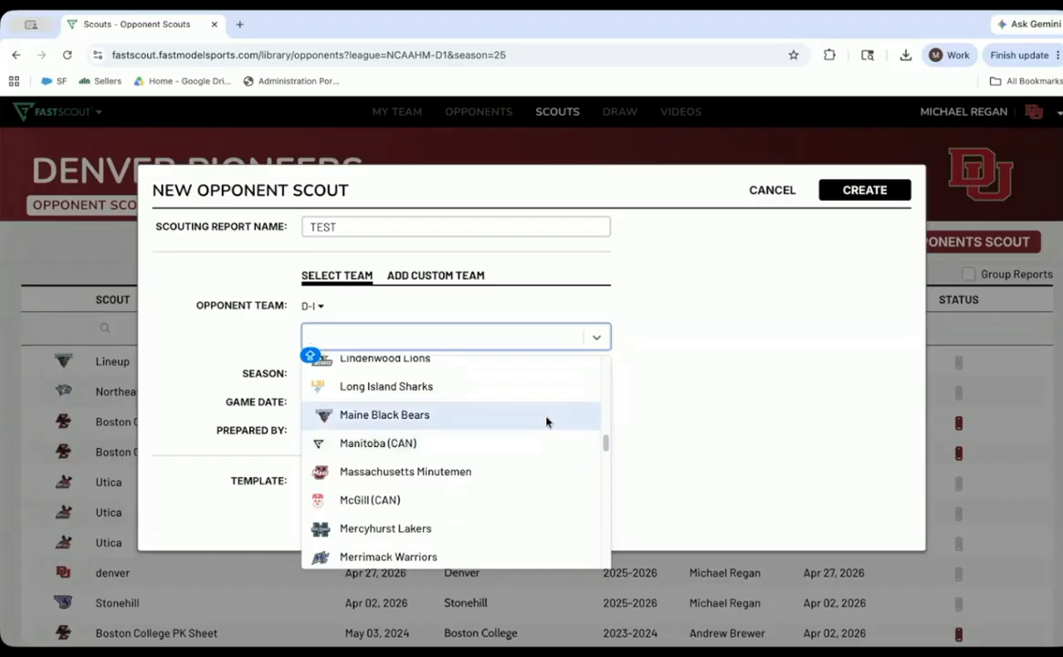
left_click(546, 420)
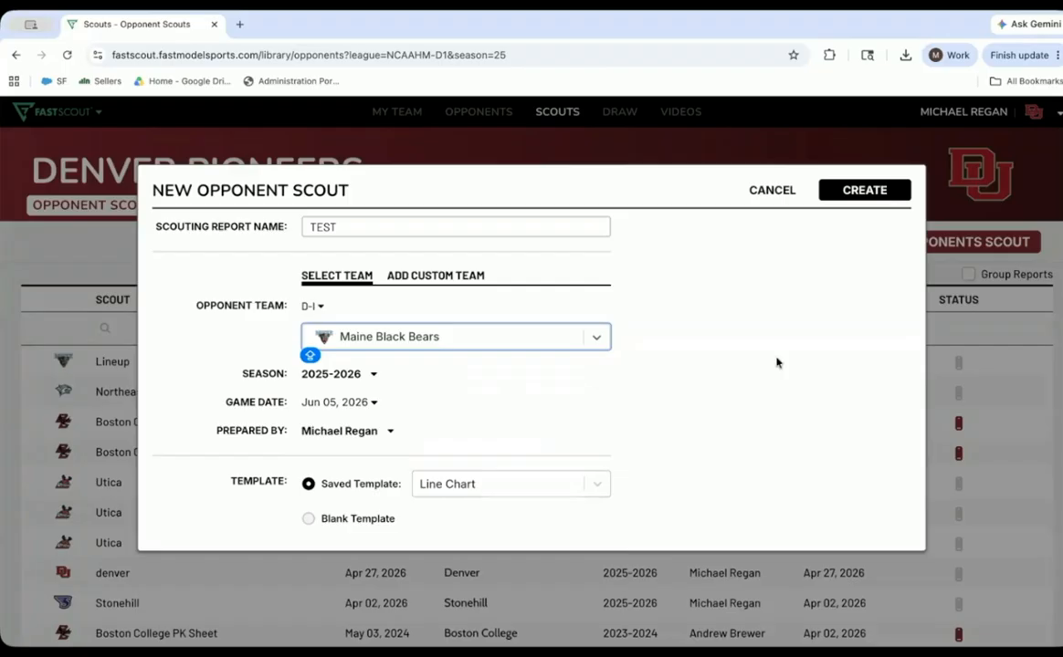
left_click(864, 191)
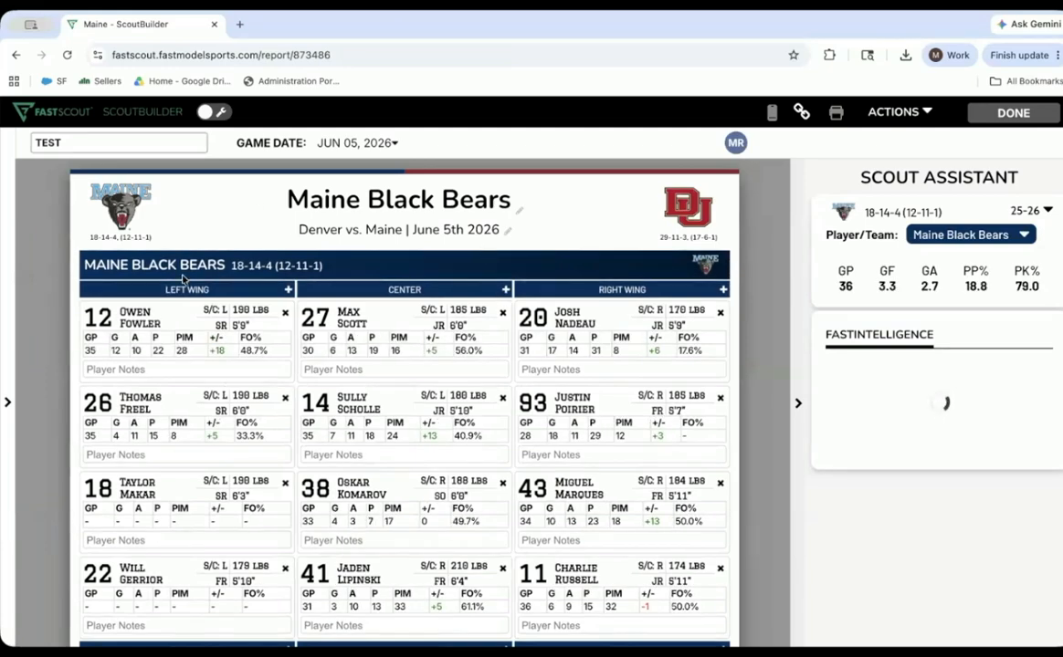
- Reorder the Maine lines by moving center #27 to the second line and right wing #93 to the third line
mouse_move(343, 241)
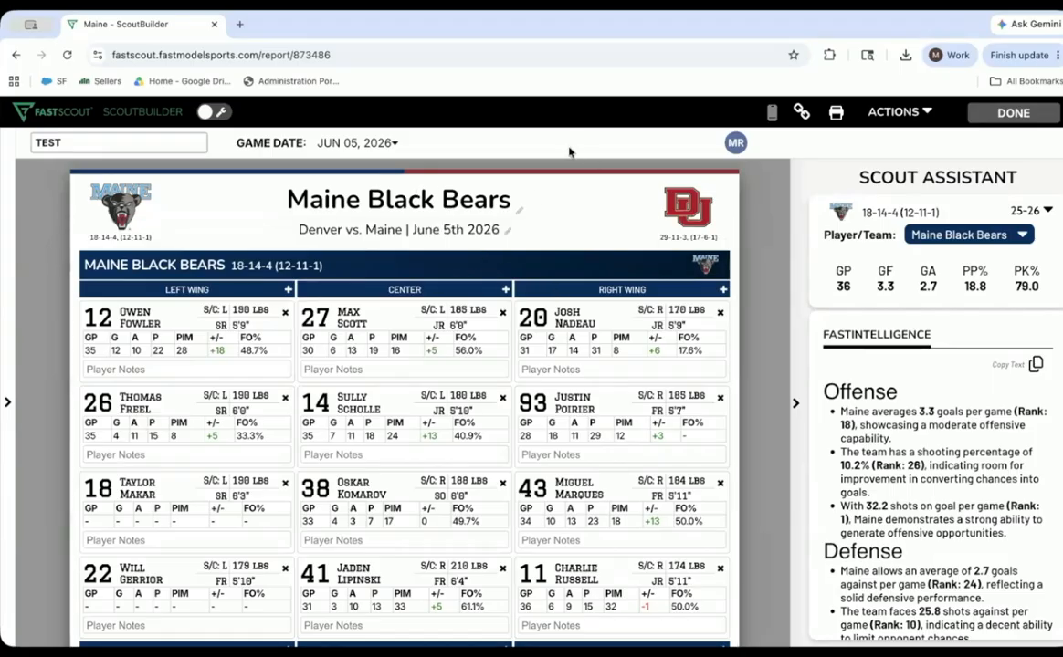
left_click_drag(353, 310, 389, 429)
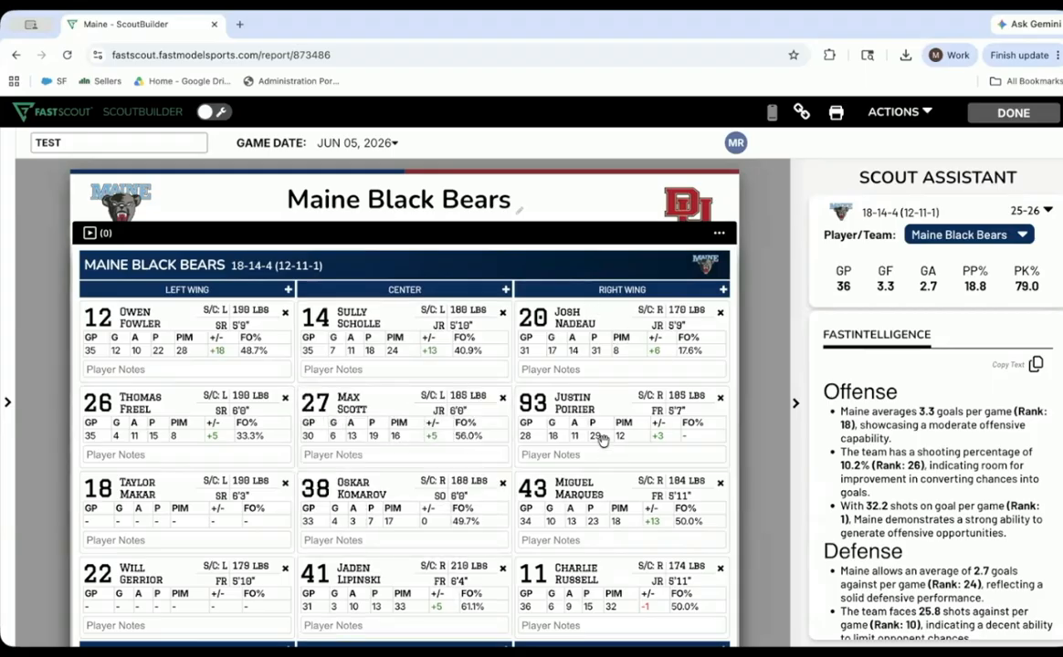
left_click_drag(519, 425, 526, 491)
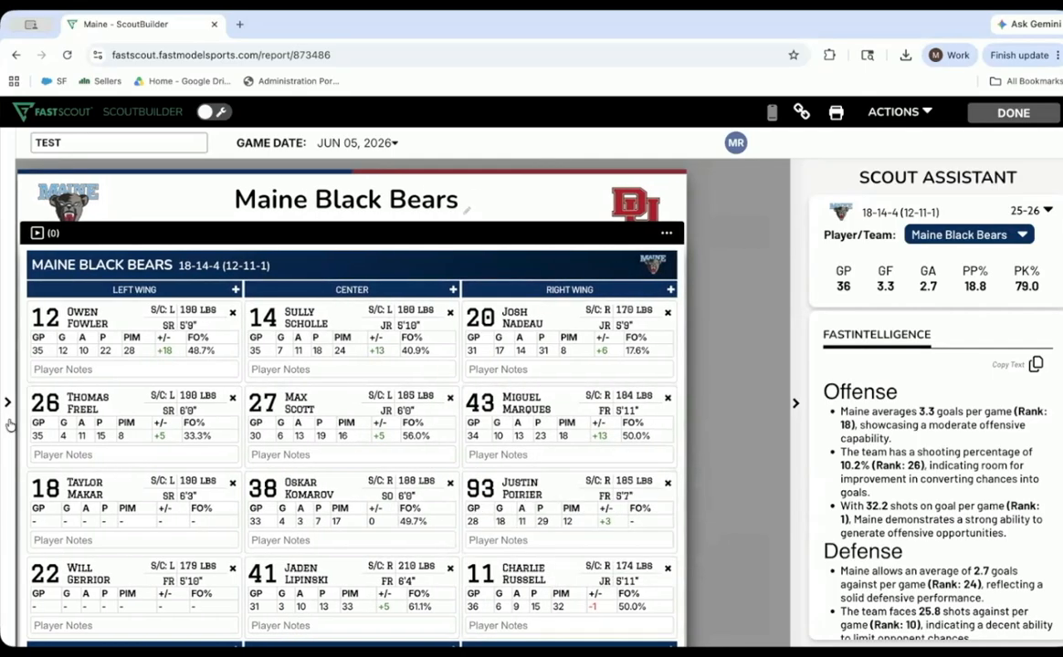
- Enter the player note "Top Power Play" for Maine right wing #20 on the first line
left_click(504, 371)
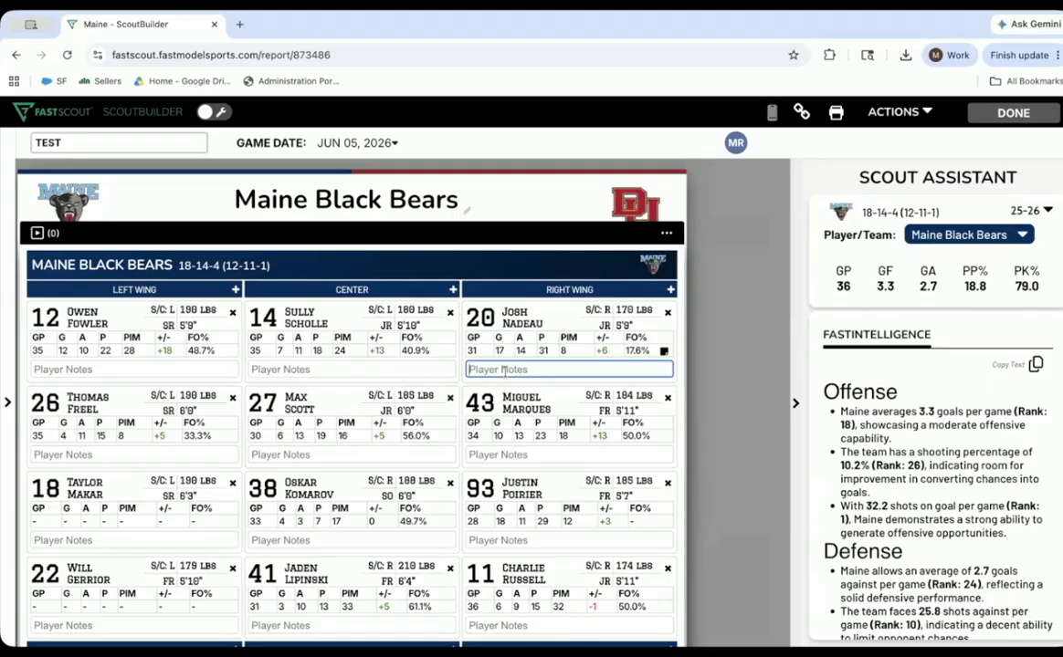
type("tOP")
key("BackSpace")
key("BackSpace")
key("BackSpace")
type("Y")
type("op ")
type("Power Play")
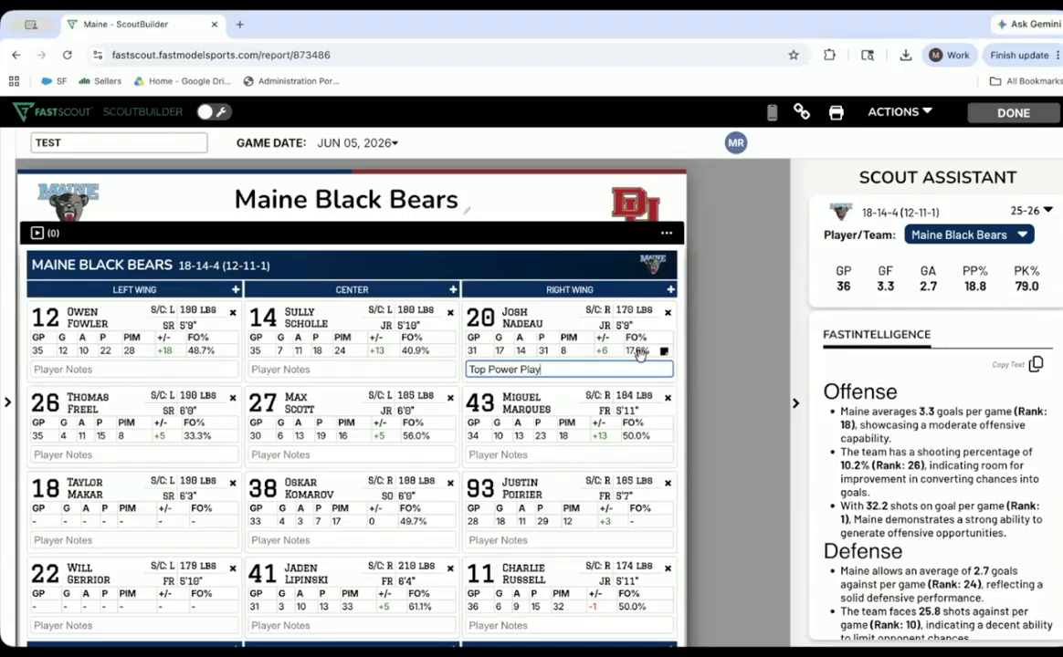
- Show the tile types available for the TEST scout and return to the list of opponent scouts
left_click(8, 403)
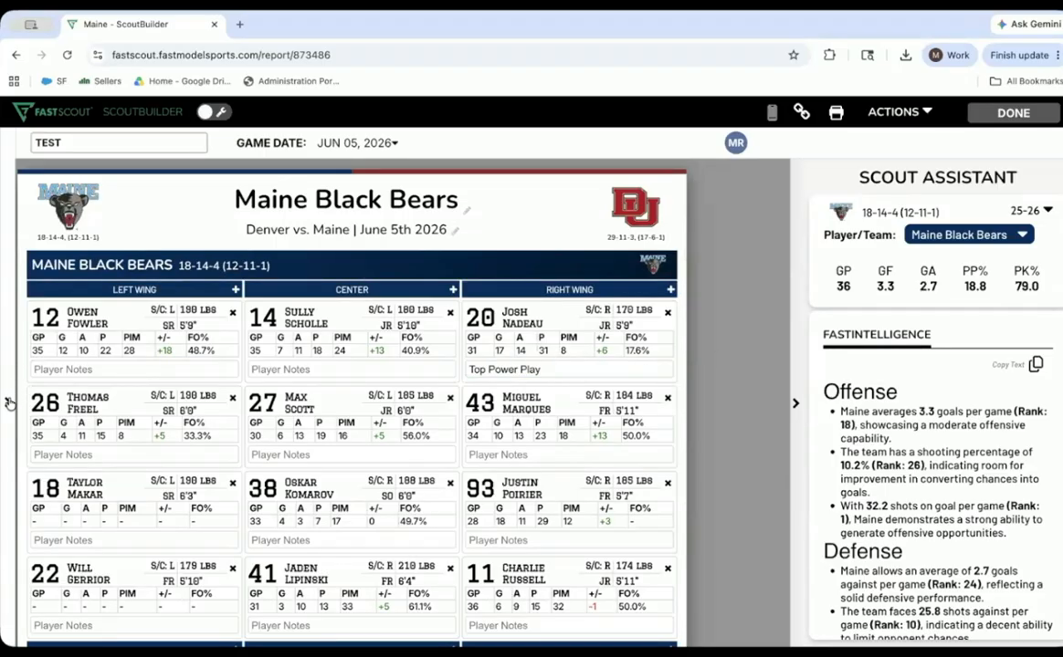
left_click(9, 403)
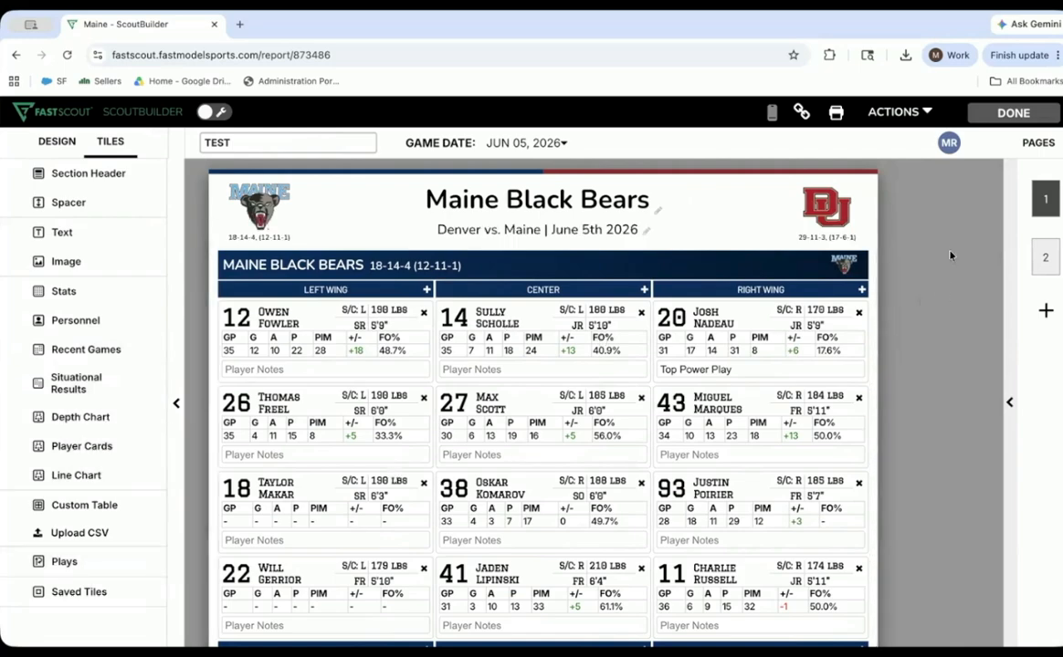
left_click(1013, 113)
- Open the Boston College Systems scout and check which video sources can be added to its Rush Defense play
scroll(548, 229, "down", 2)
scroll(439, 344, "down", 2)
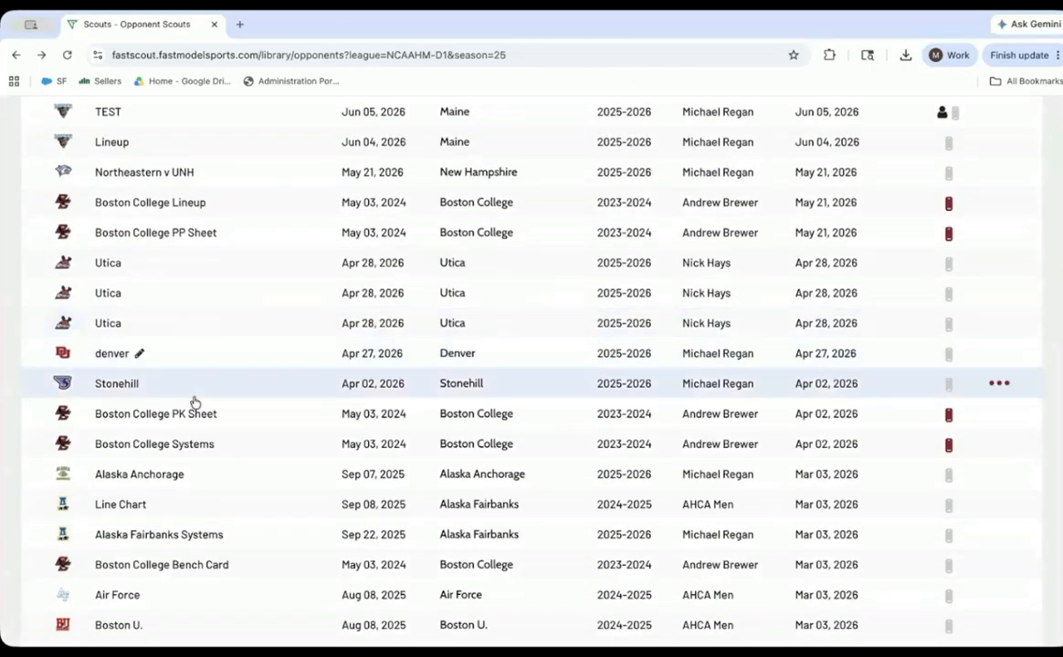
left_click(194, 402)
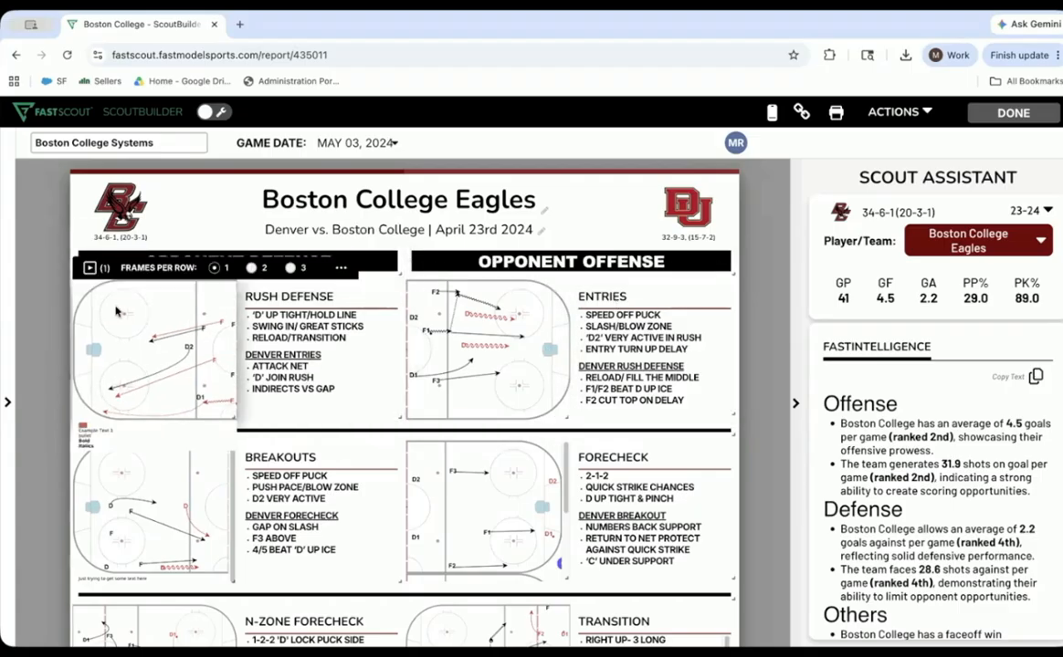
left_click(89, 270)
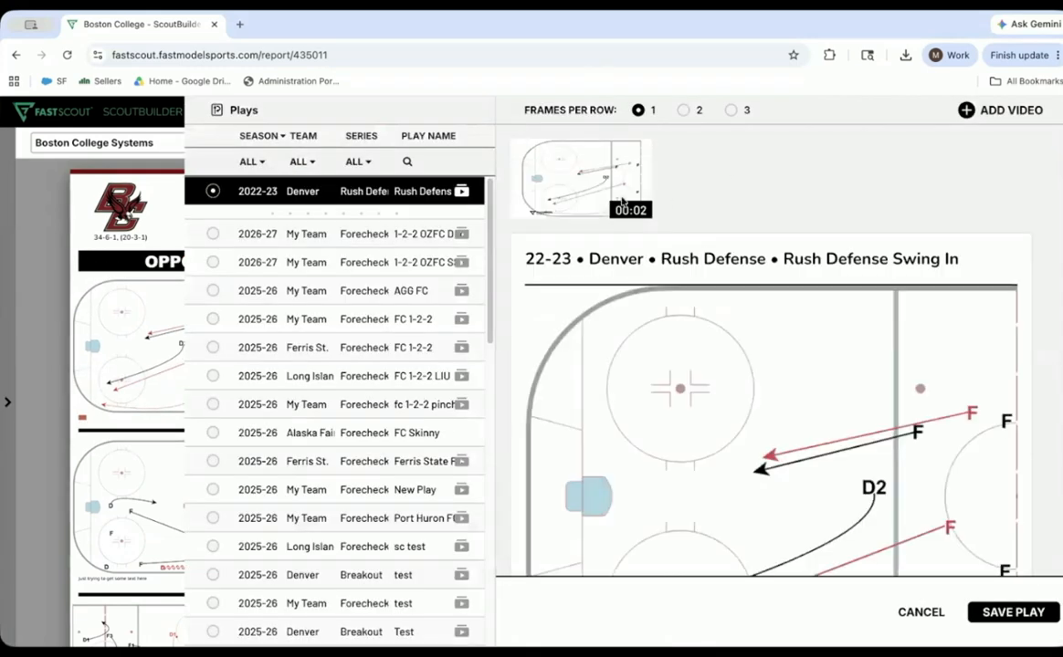
left_click(969, 111)
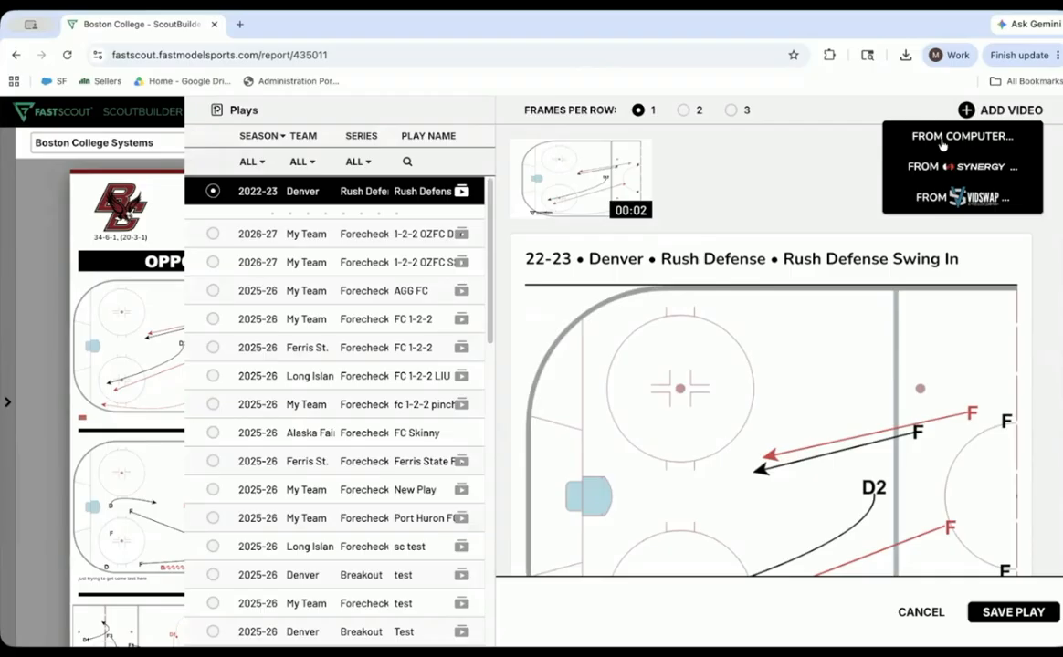
left_click(826, 162)
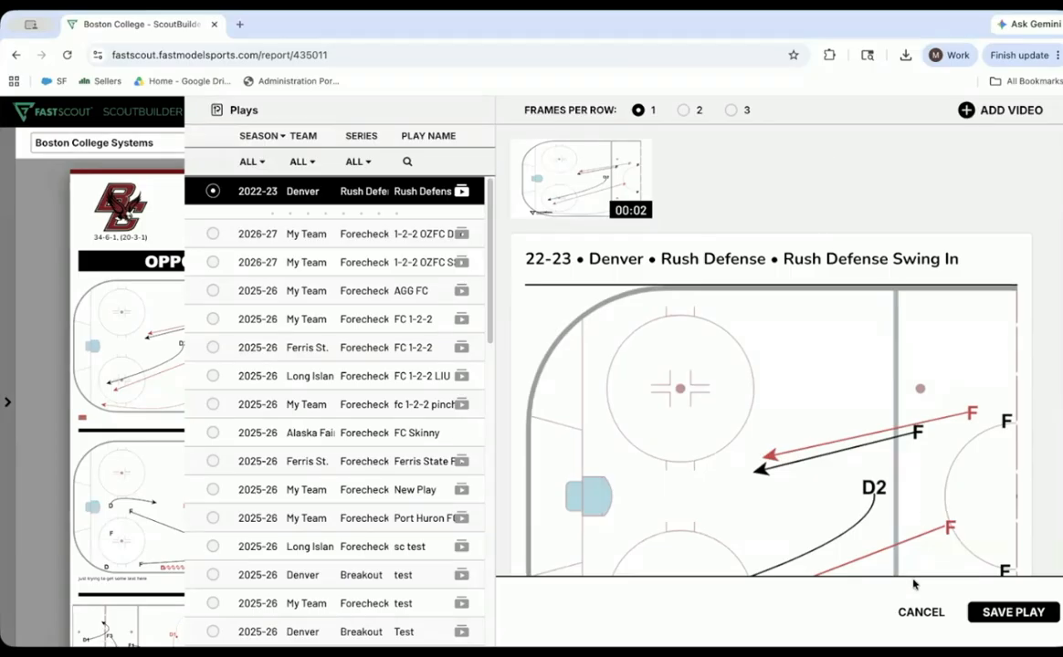
- Search the play library for "break", browse the matching plays, and leave the play selection without saving
left_click(407, 163)
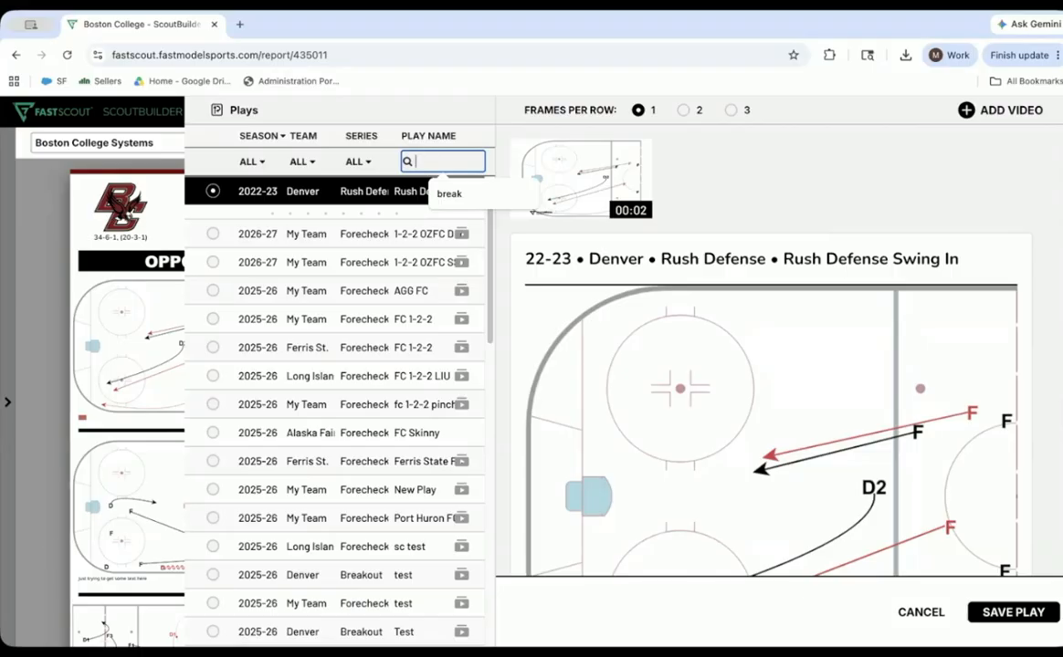
left_click(450, 194)
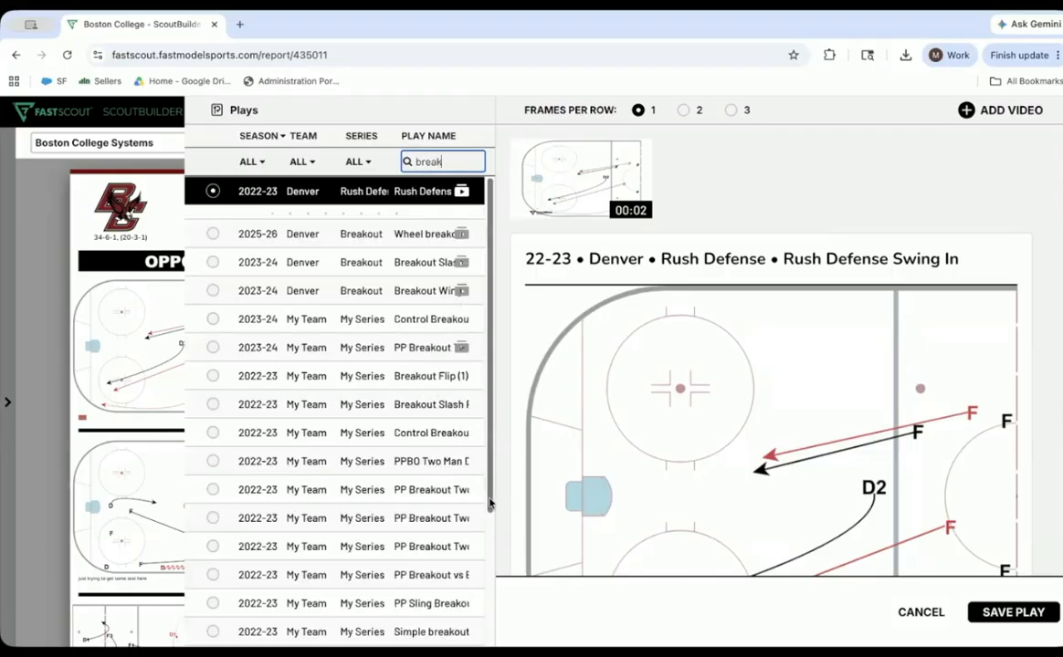
scroll(482, 601, "down", 3)
left_click(920, 613)
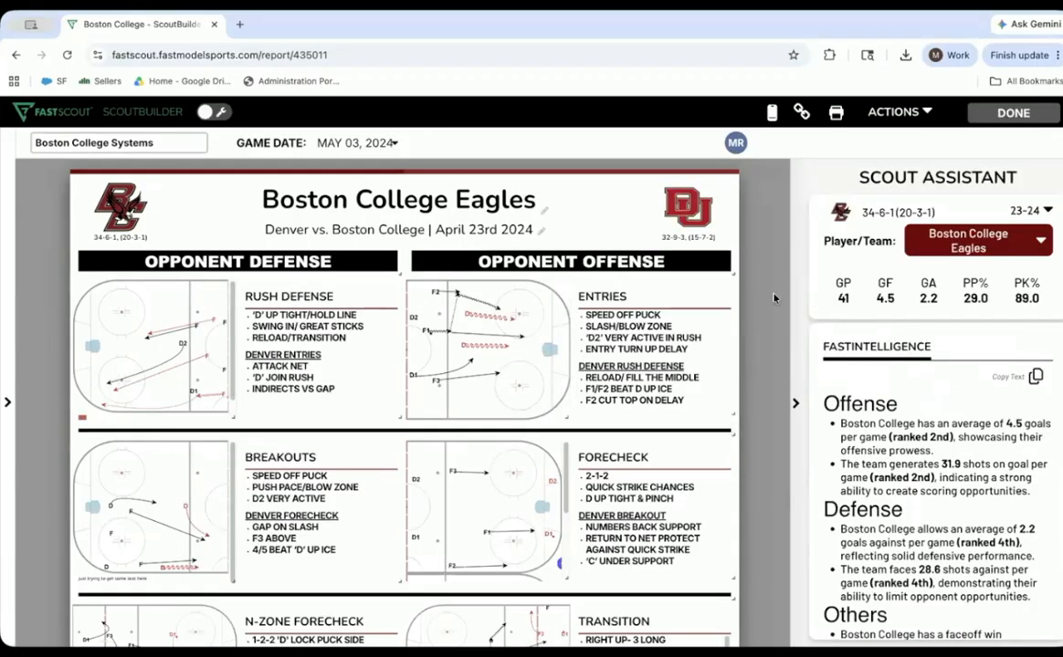
- Review the Boston College Systems sheet and its mobile access and usage, save the access settings, and return to the scouts list
scroll(773, 298, "down", 3)
scroll(773, 297, "down", 1)
scroll(774, 297, "up", 4)
left_click(772, 113)
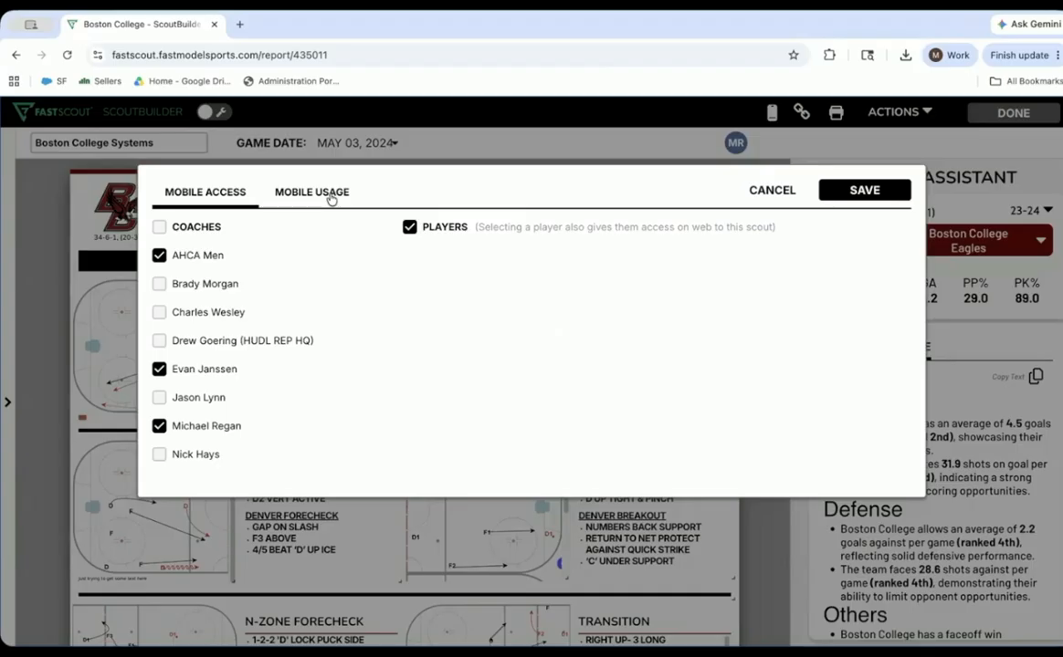
left_click(330, 196)
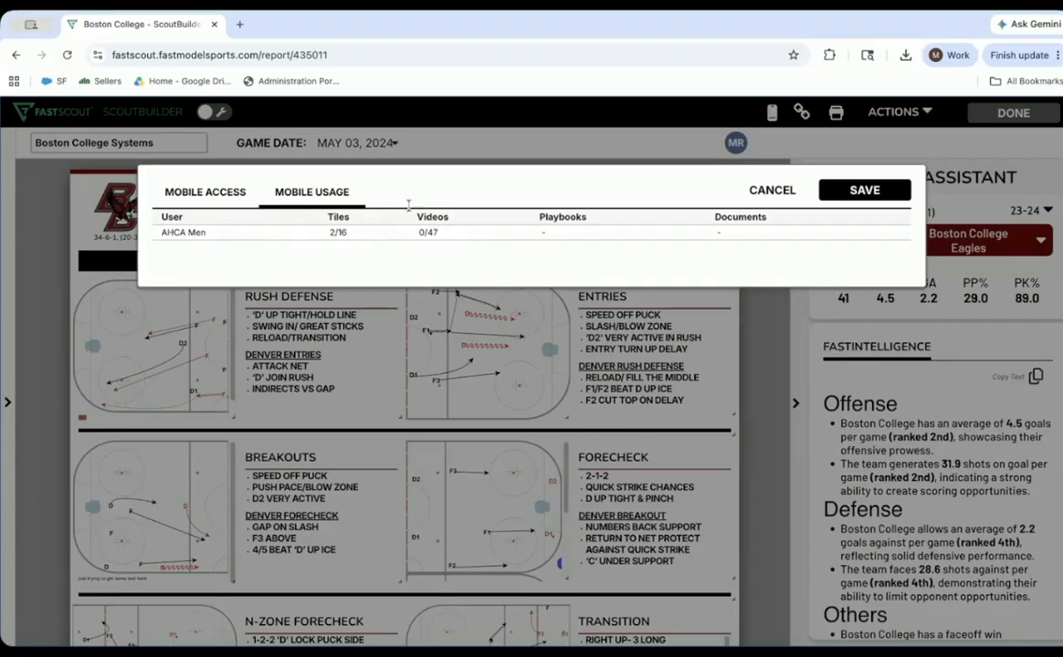
left_click_drag(438, 233, 418, 233)
left_click(884, 195)
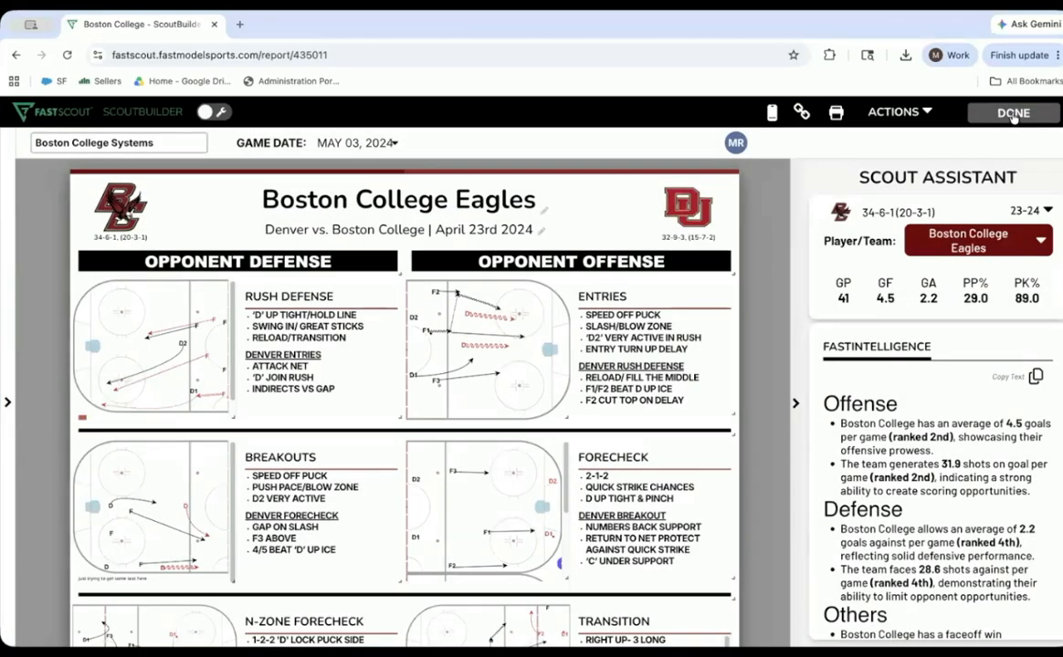
left_click(1013, 113)
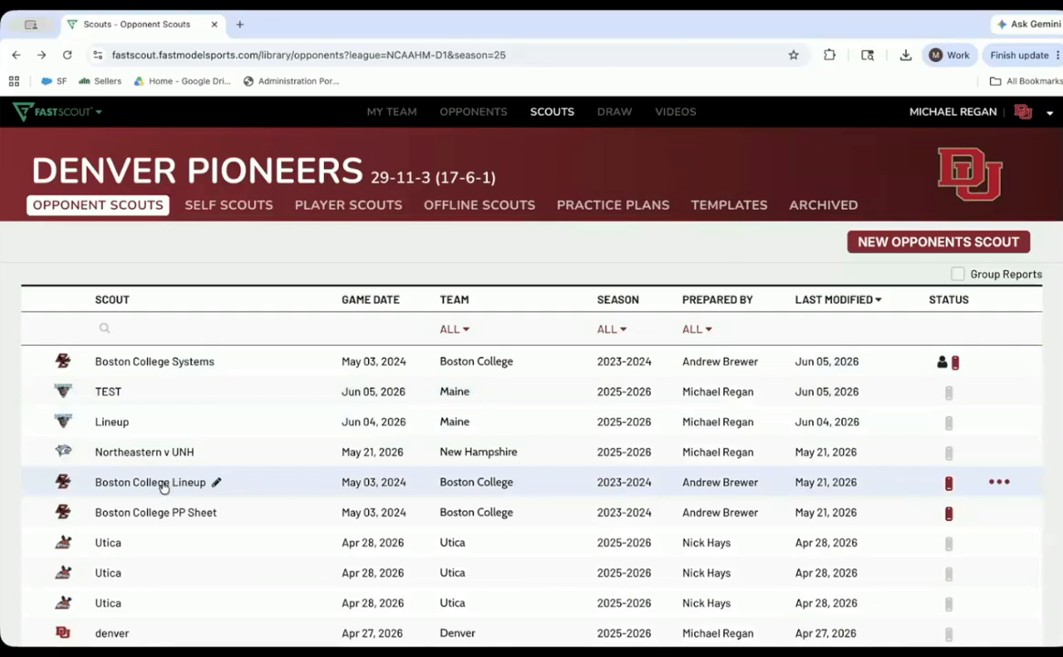
- View the Boston College PP Sheet scout, return to the list, and open the Boston College Face-Offs scout
left_click(157, 514)
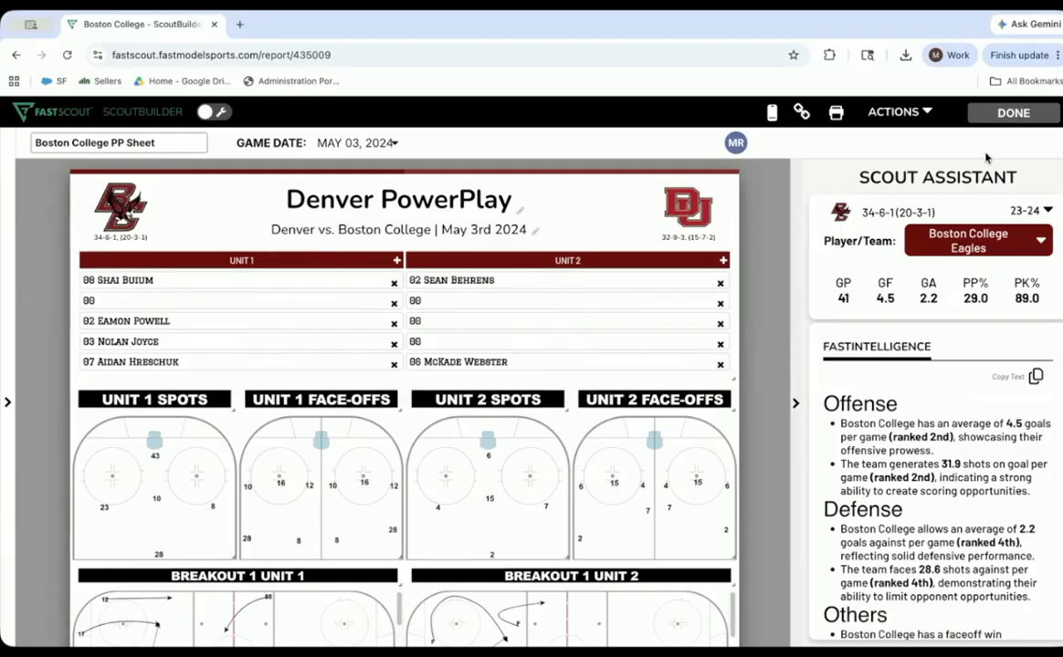
left_click(993, 124)
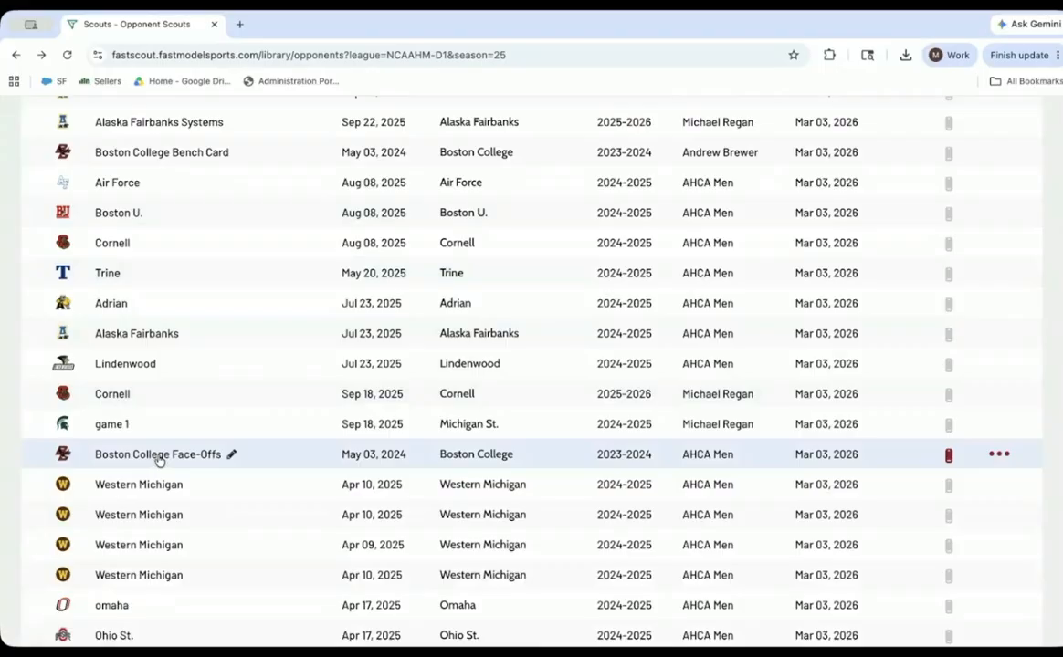
left_click(159, 456)
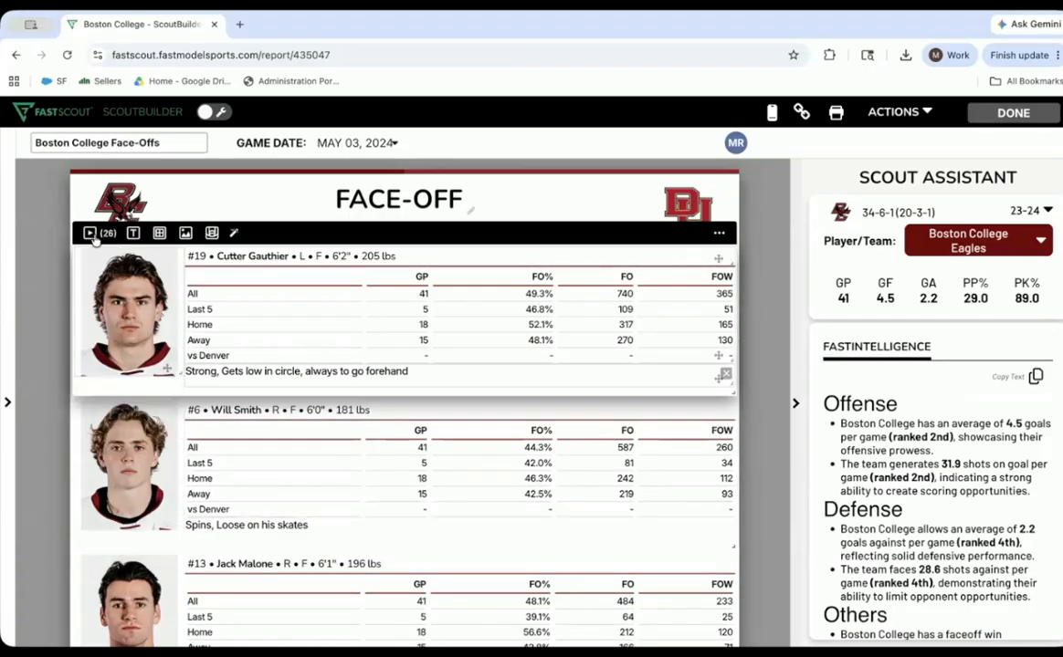
- View the videos attached to player #19's face-off tile and check the scout's mobile usage, leaving both without saving
left_click(94, 234)
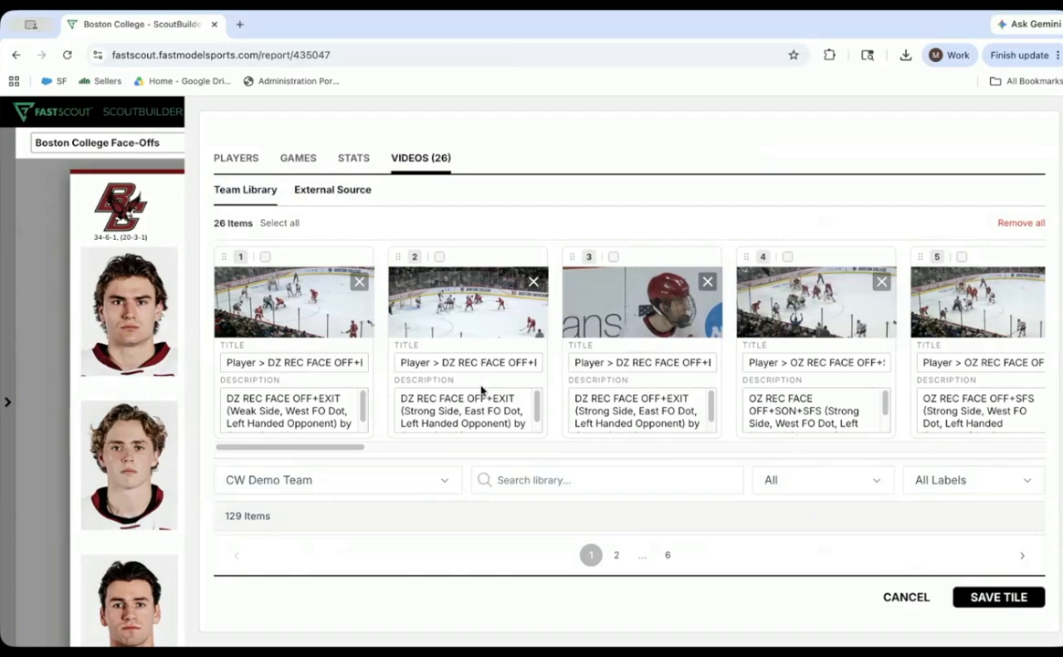
left_click(916, 599)
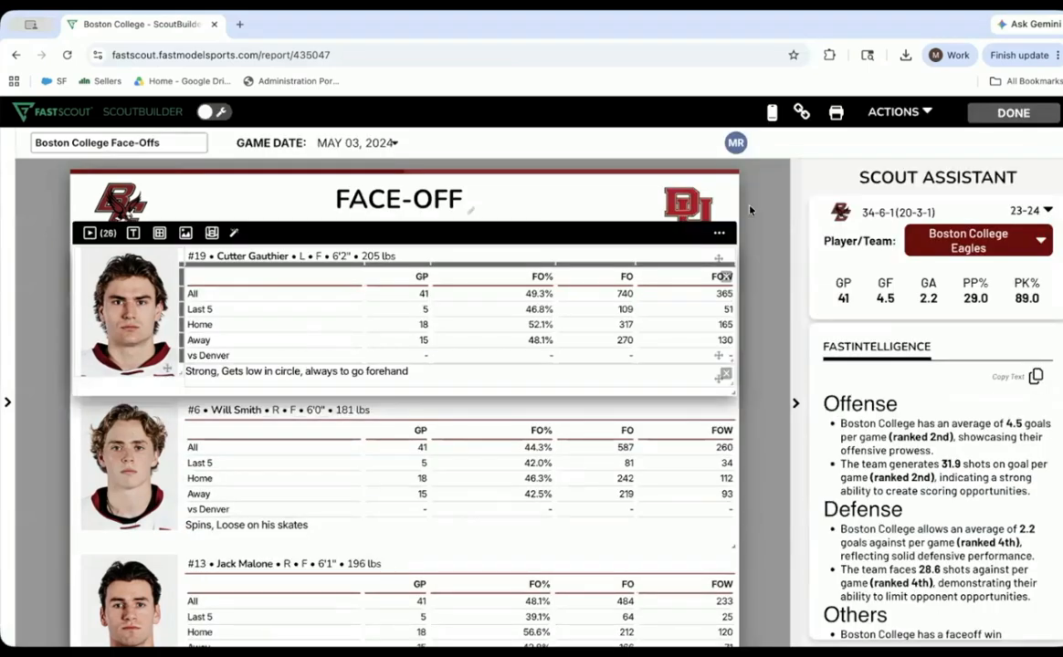
left_click(771, 111)
left_click(312, 193)
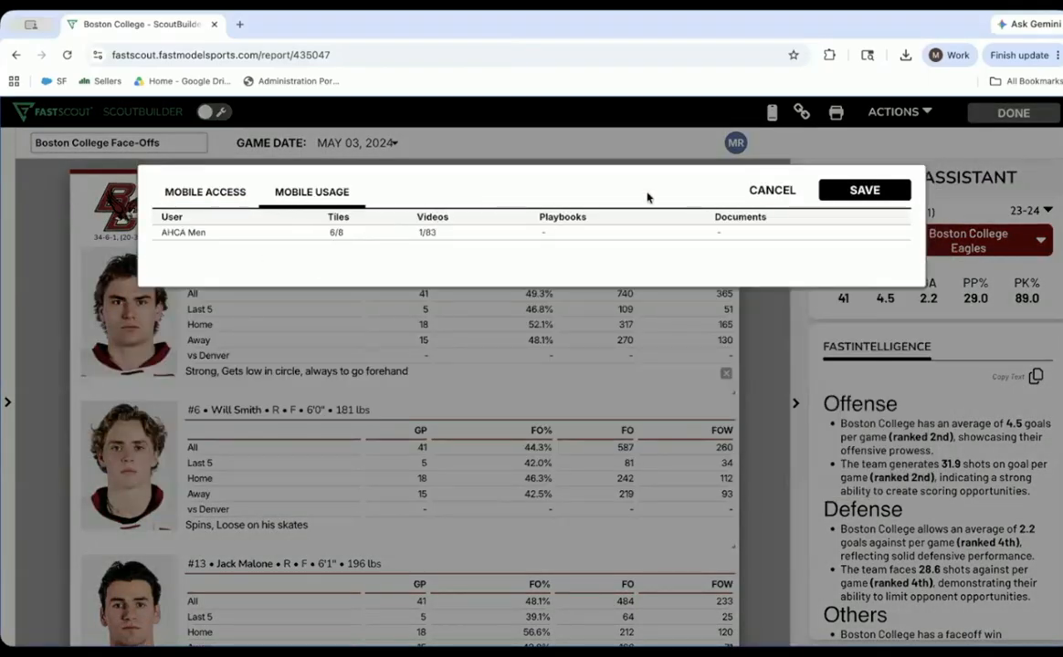
left_click(750, 190)
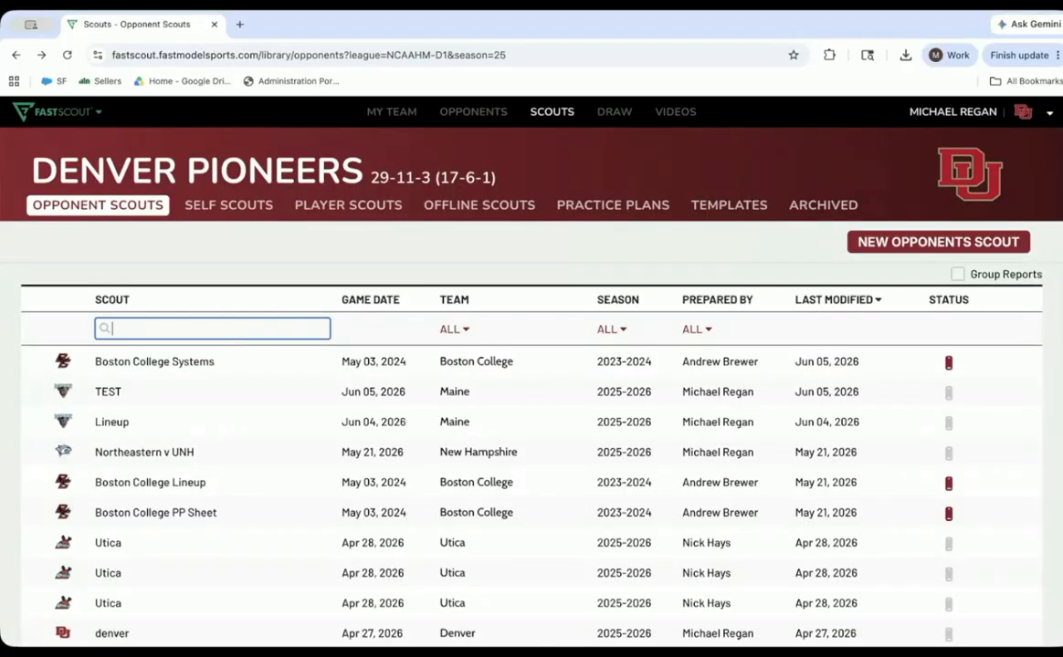
- Find the Boston College Goalie scout by searching for "goal", review its whole page, and return to the scouts list
type("goal")
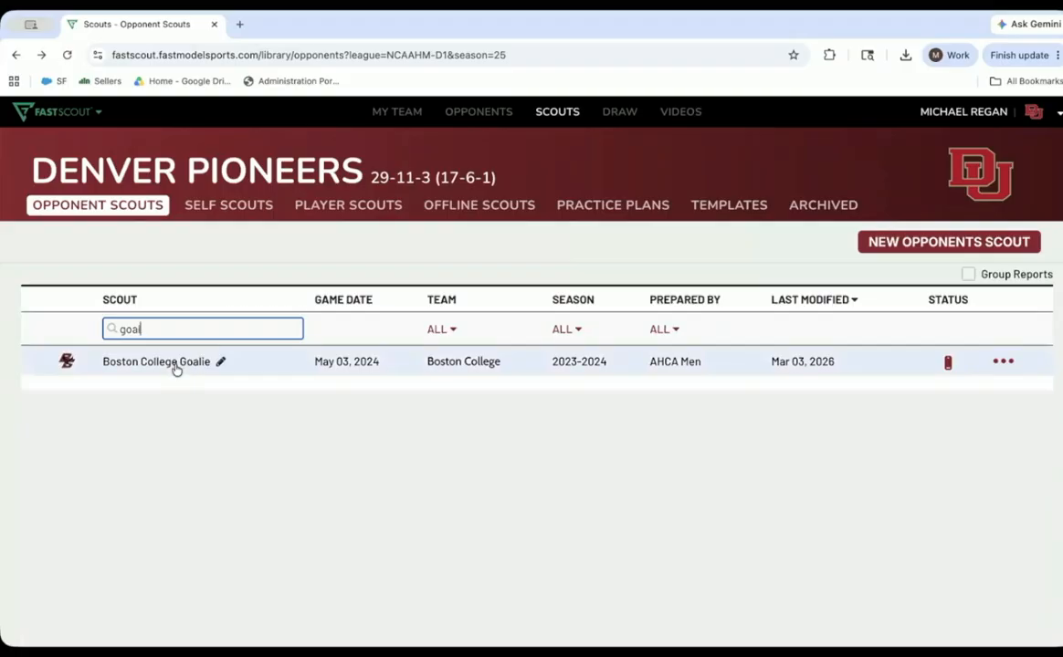
left_click(174, 363)
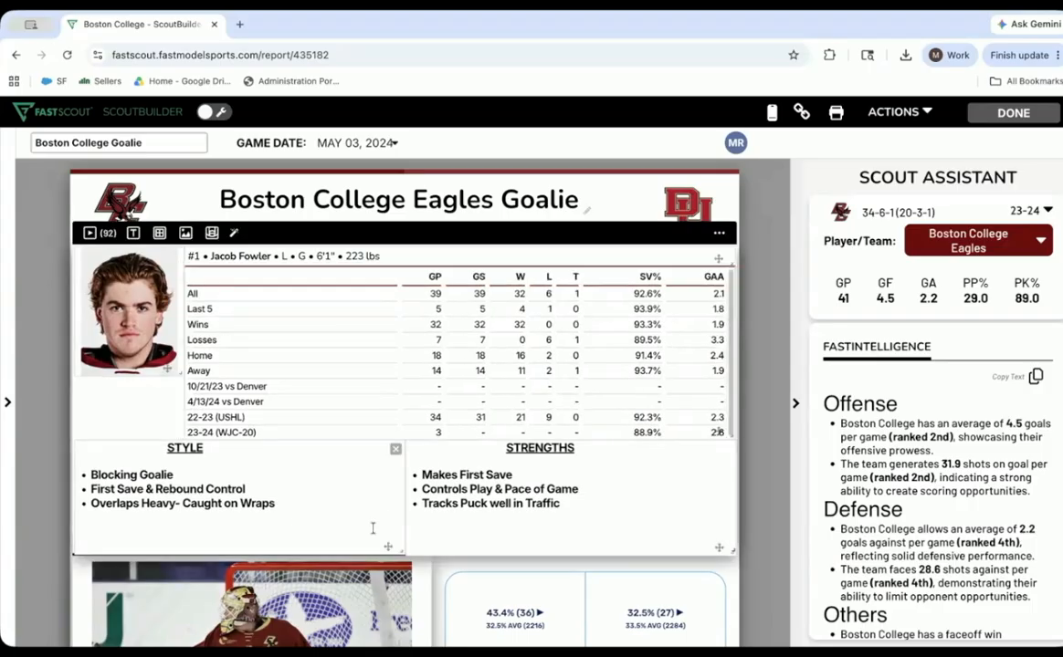
scroll(762, 386, "down", 3)
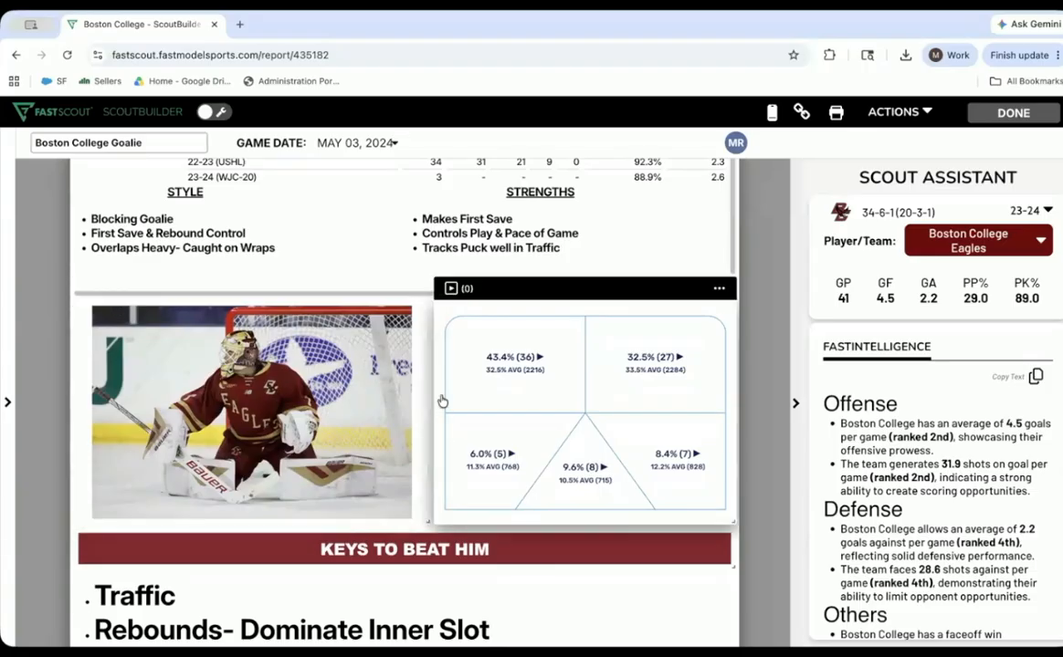
scroll(442, 402, "down", 2)
scroll(442, 401, "up", 1)
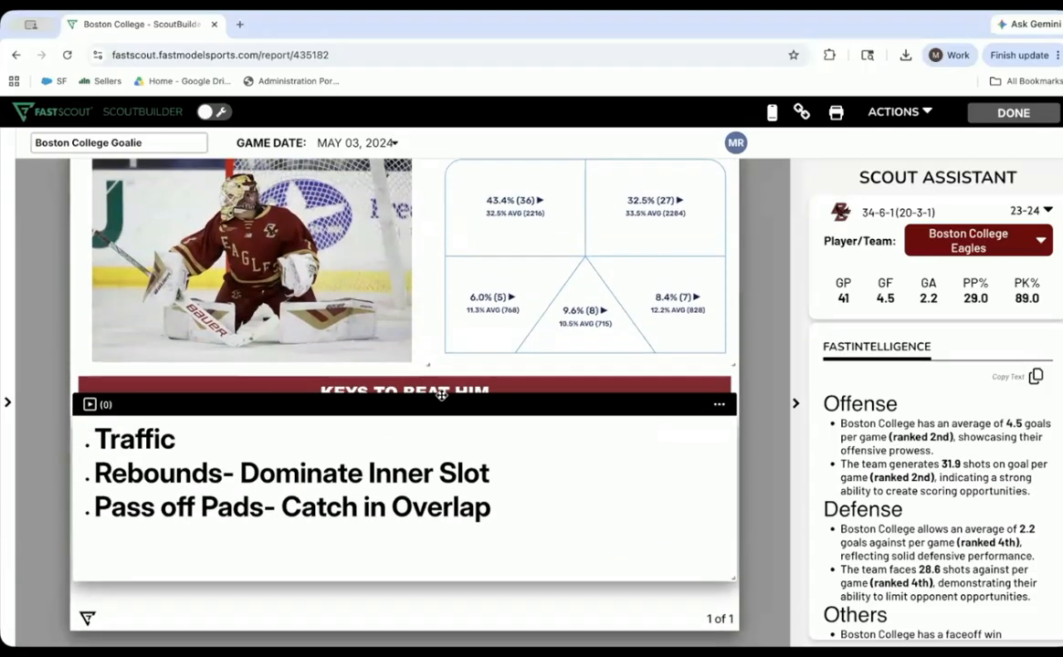
scroll(441, 401, "up", 5)
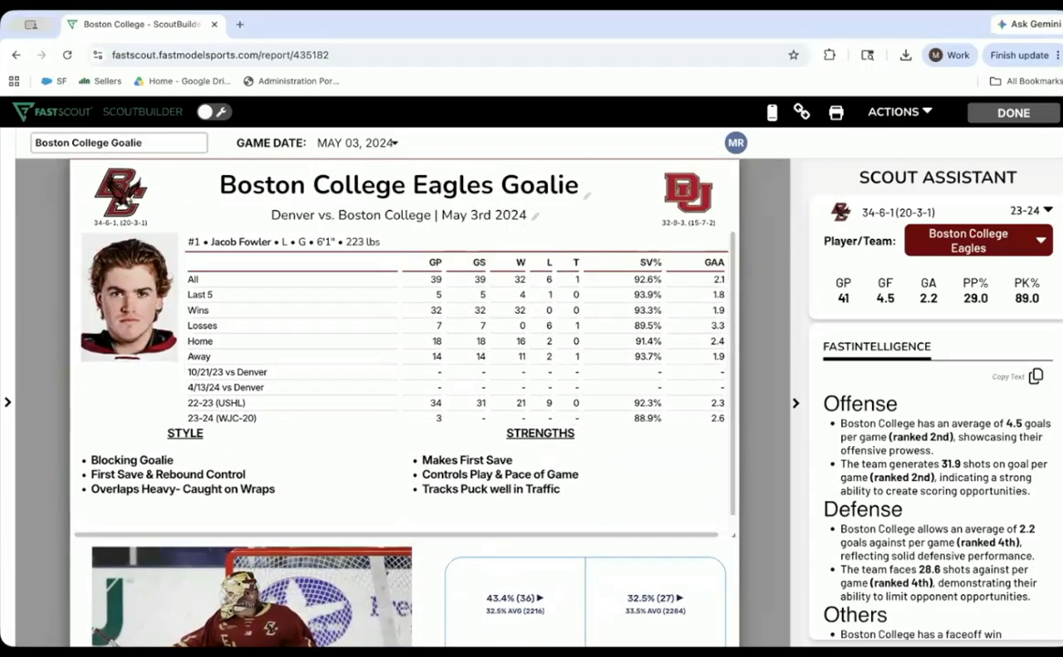
left_click(1026, 111)
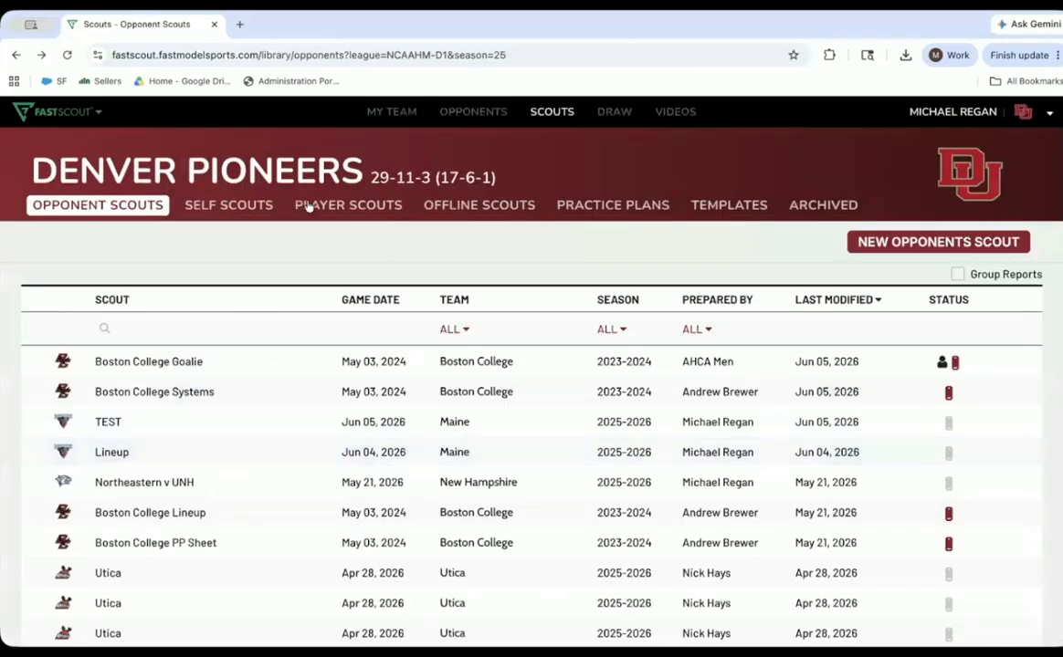
- View the list of self scouts and open the DEFENSEMAN IPD scout from the player scouts
left_click(243, 213)
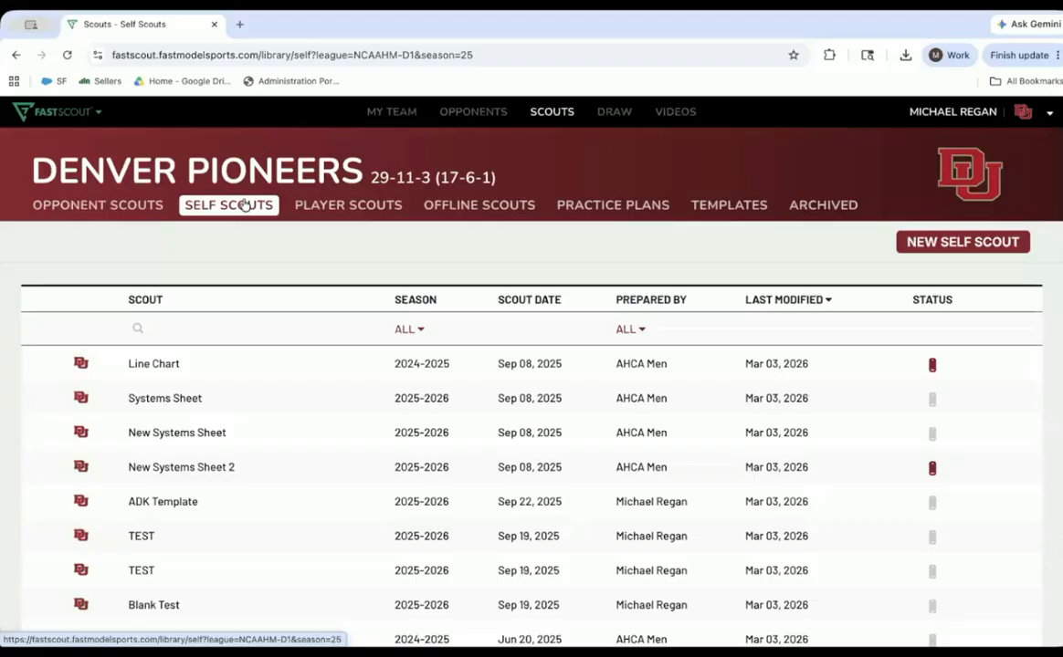
left_click(338, 208)
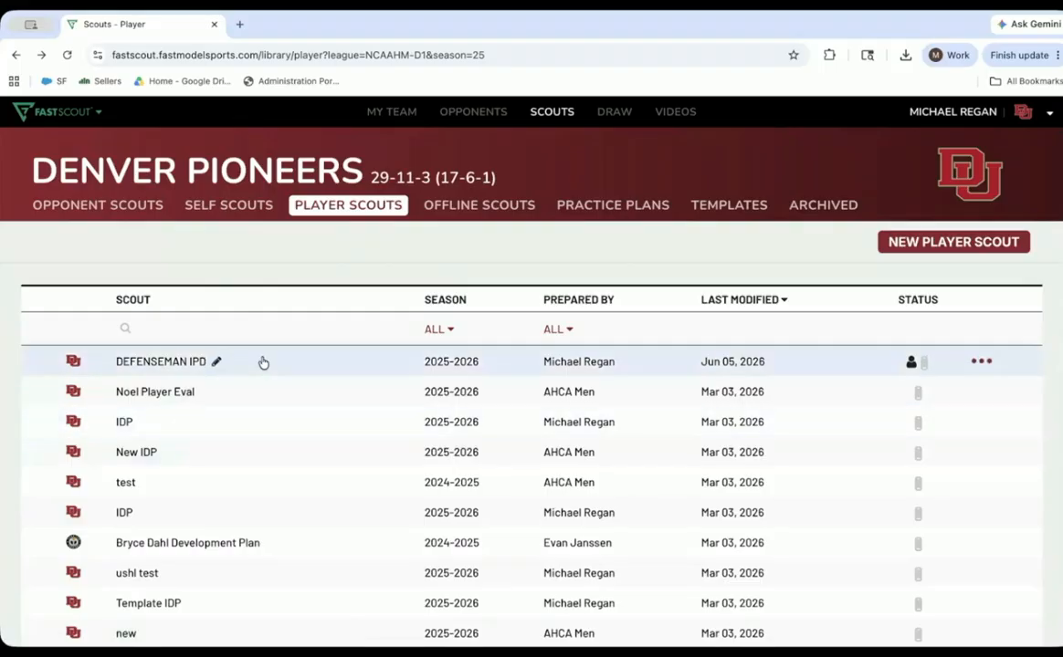
left_click(172, 364)
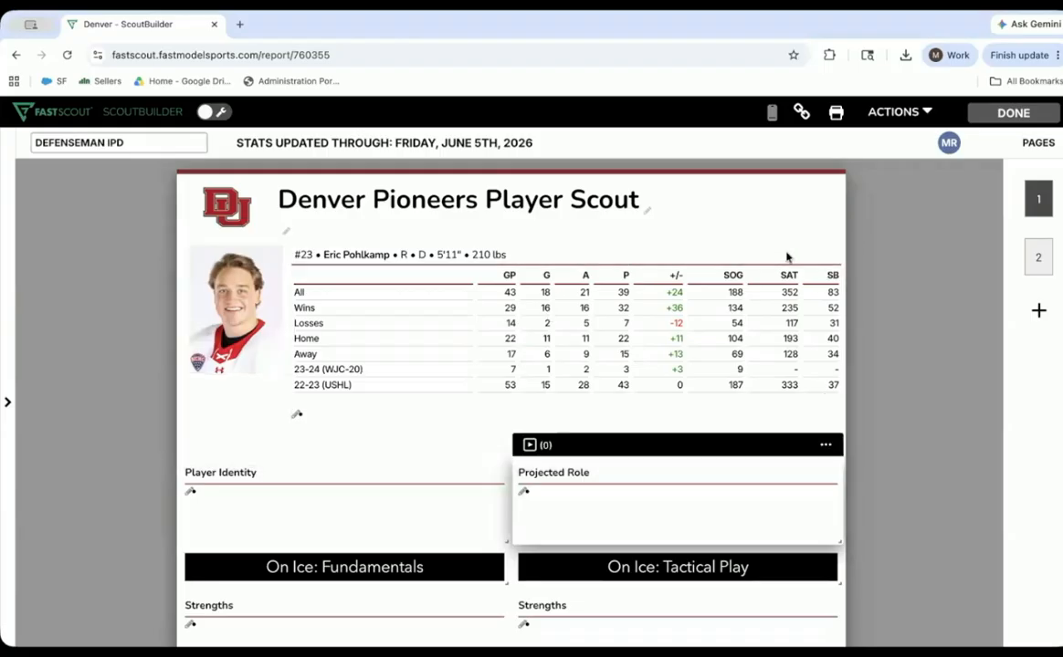
- Review the games, stats and player info settings of the #23 player tile, and save the tile
left_click(826, 234)
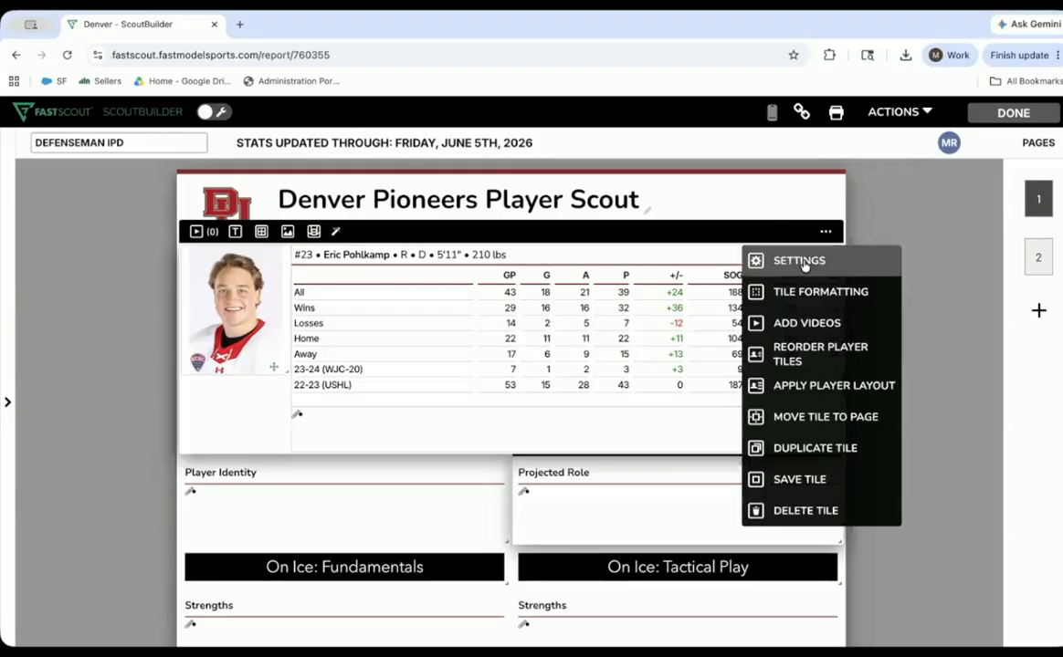
left_click(789, 260)
left_click(297, 158)
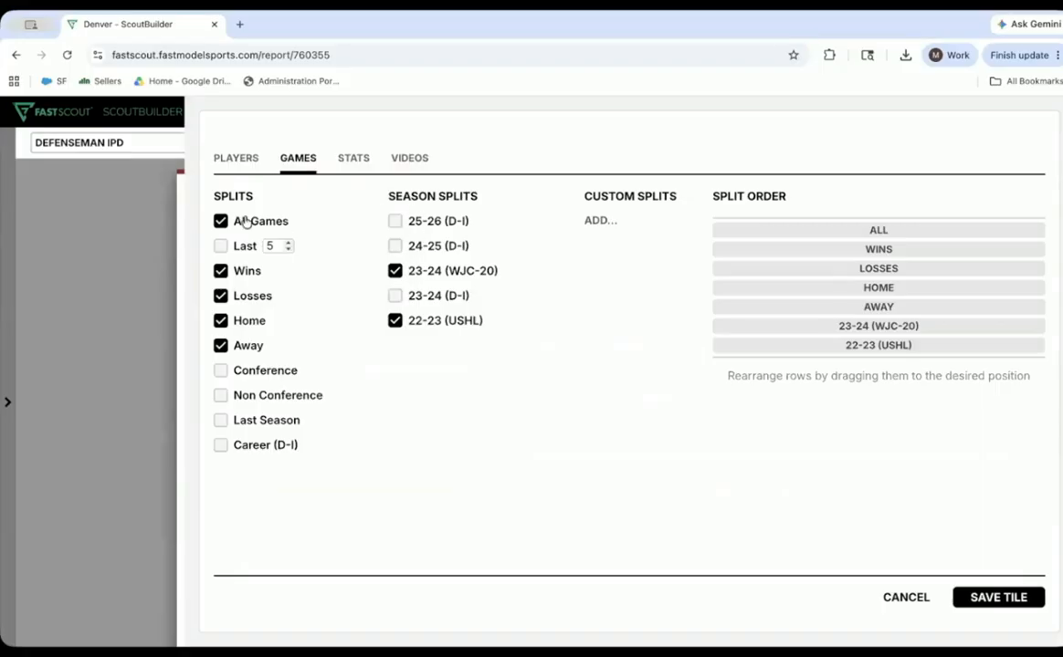
left_click(355, 160)
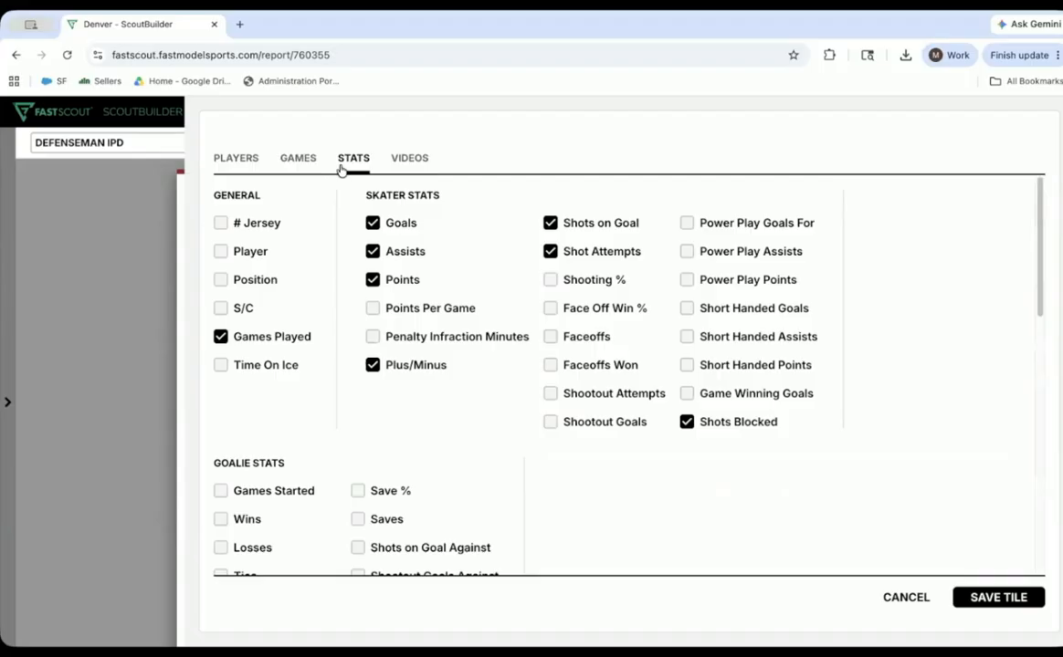
left_click(237, 160)
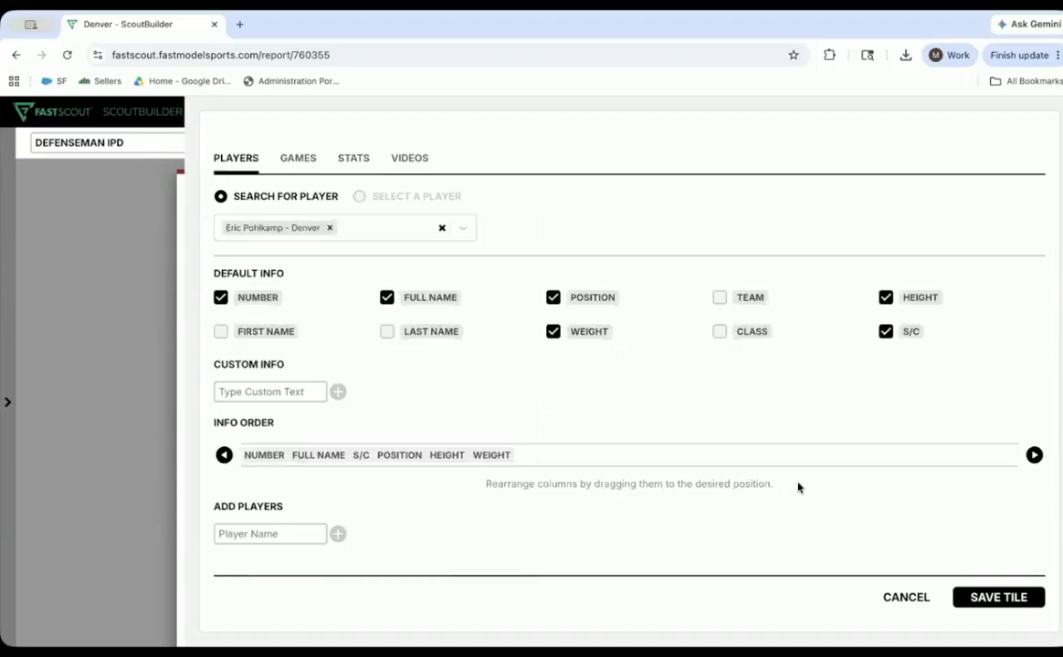
left_click(1000, 597)
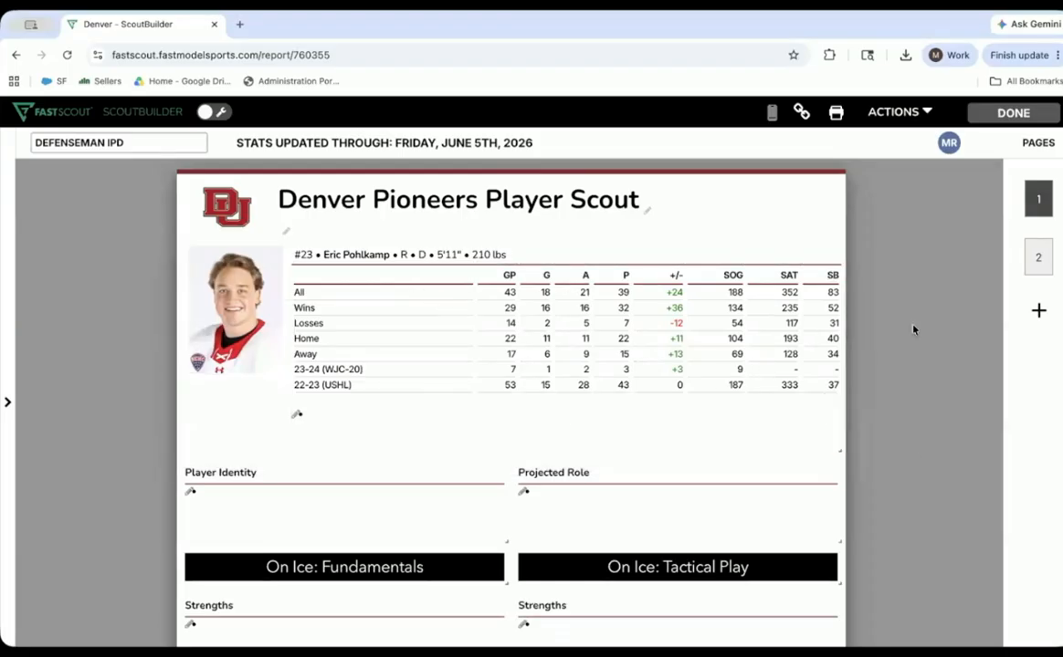
- Check the Team Library and External Source video options for the On Ice: Tactical Play Strengths tile, and leave without saving
scroll(936, 275, "down", 2)
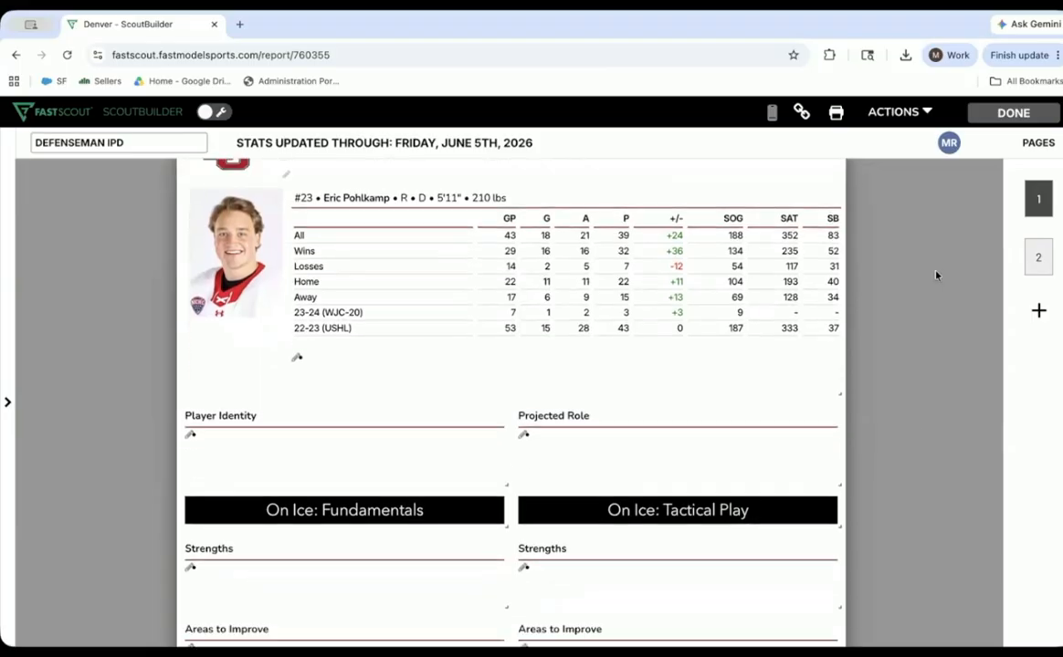
scroll(936, 275, "down", 1)
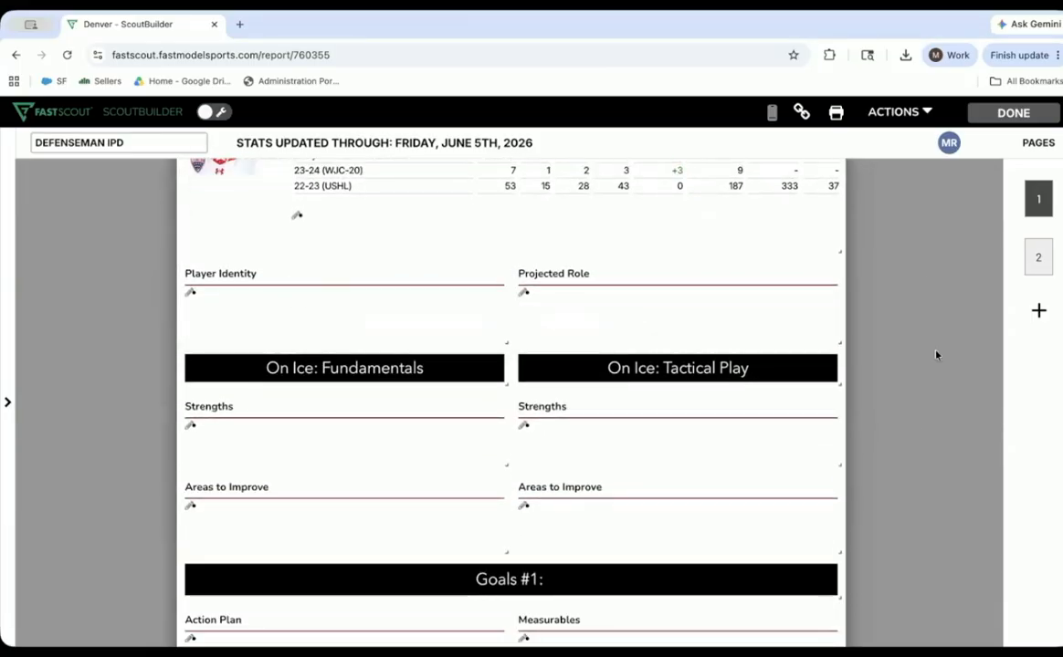
scroll(936, 356, "down", 1)
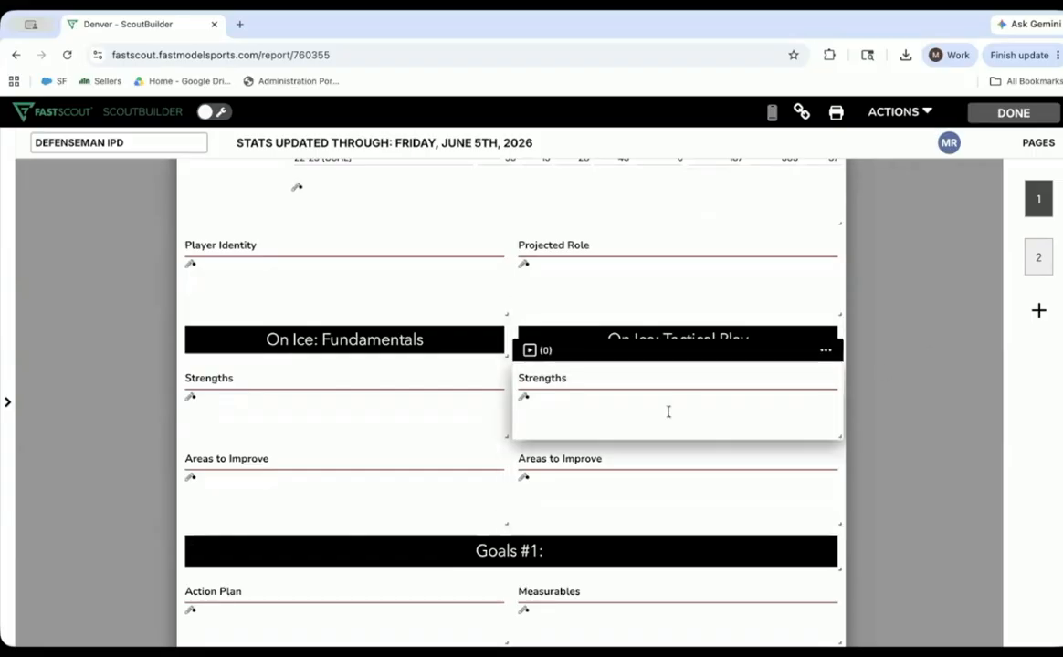
left_click(530, 350)
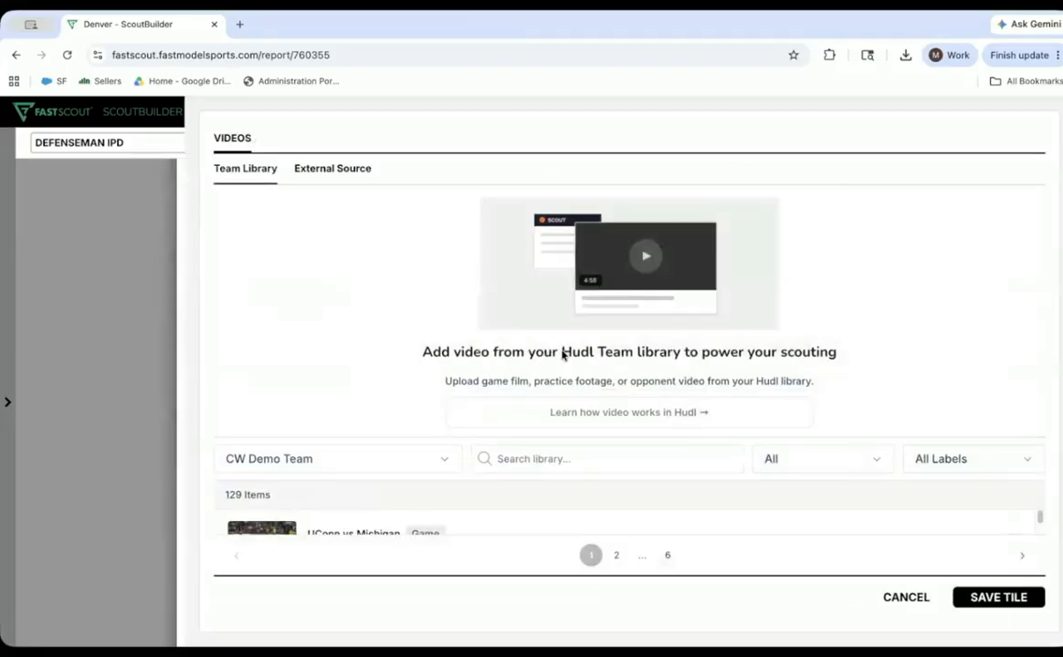
left_click(331, 166)
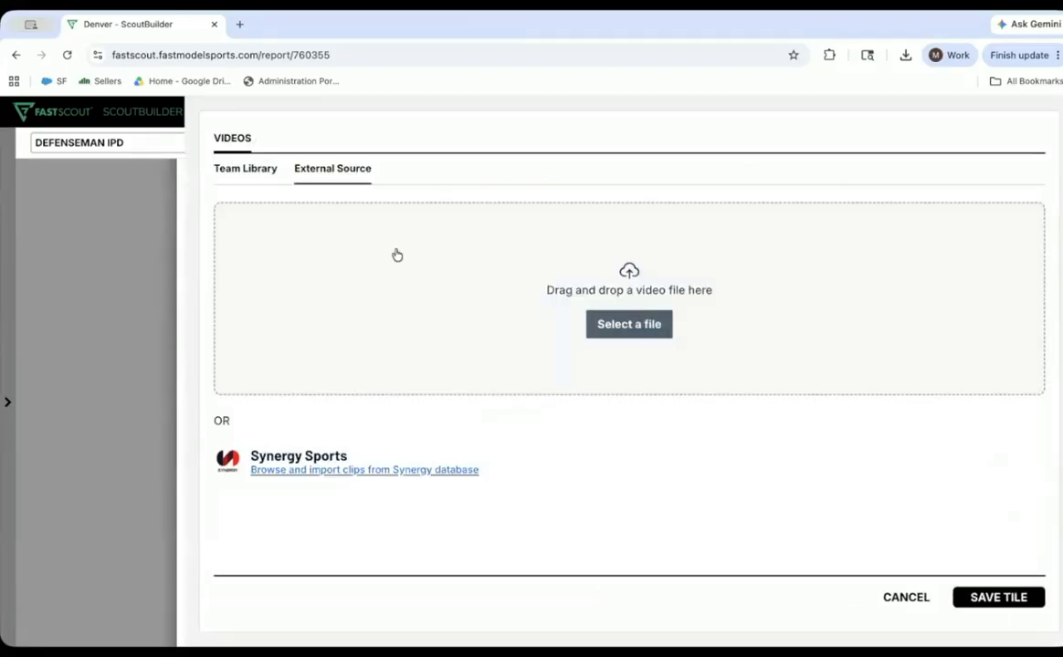
left_click(237, 166)
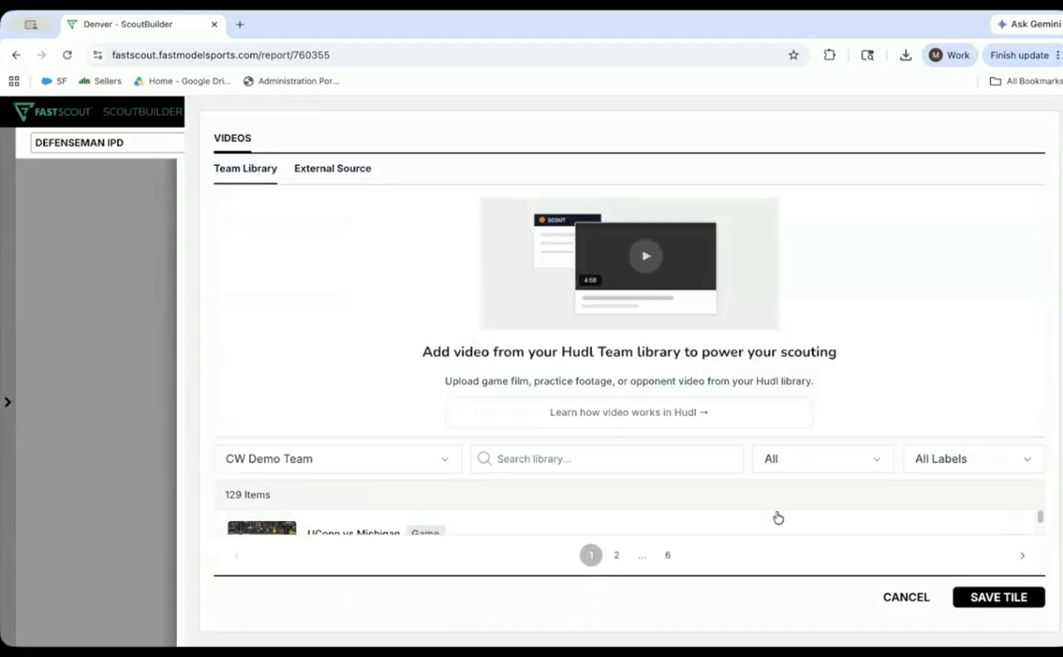
left_click(904, 598)
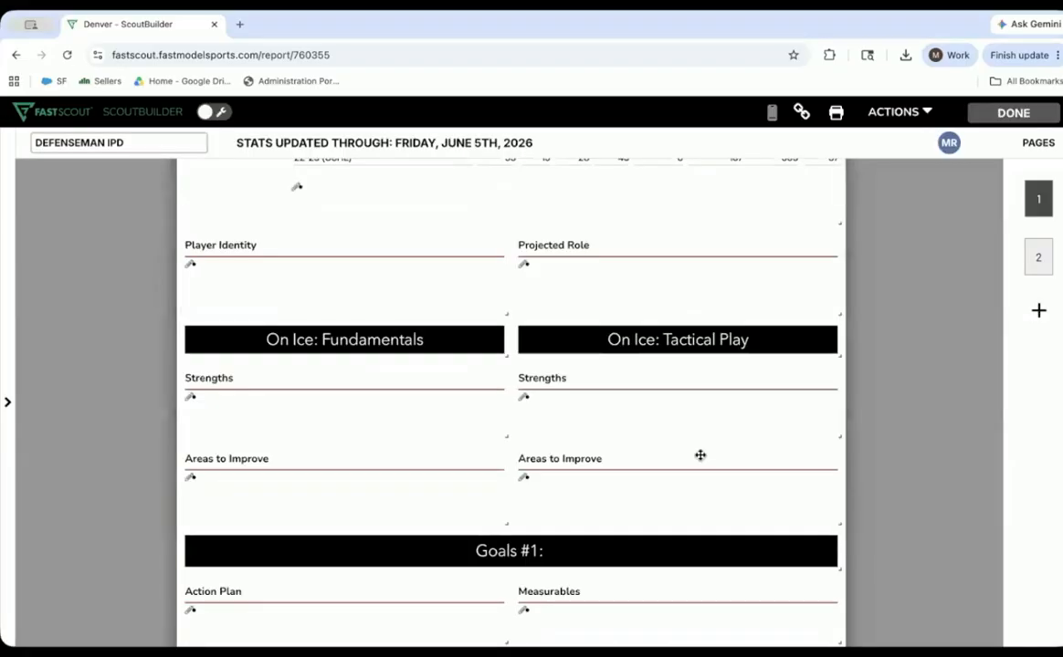
- Review the goals sections, Summer On-Ice Training drills and Player to Admire area across both scout pages, and return to the player stats
scroll(931, 447, "down", 8)
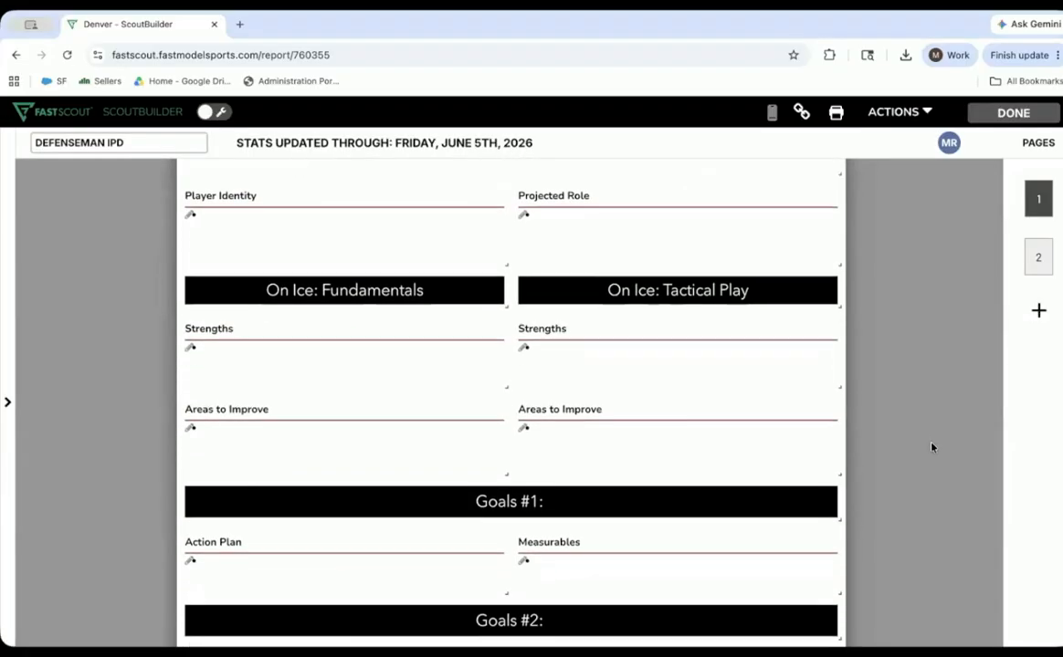
scroll(931, 447, "down", 3)
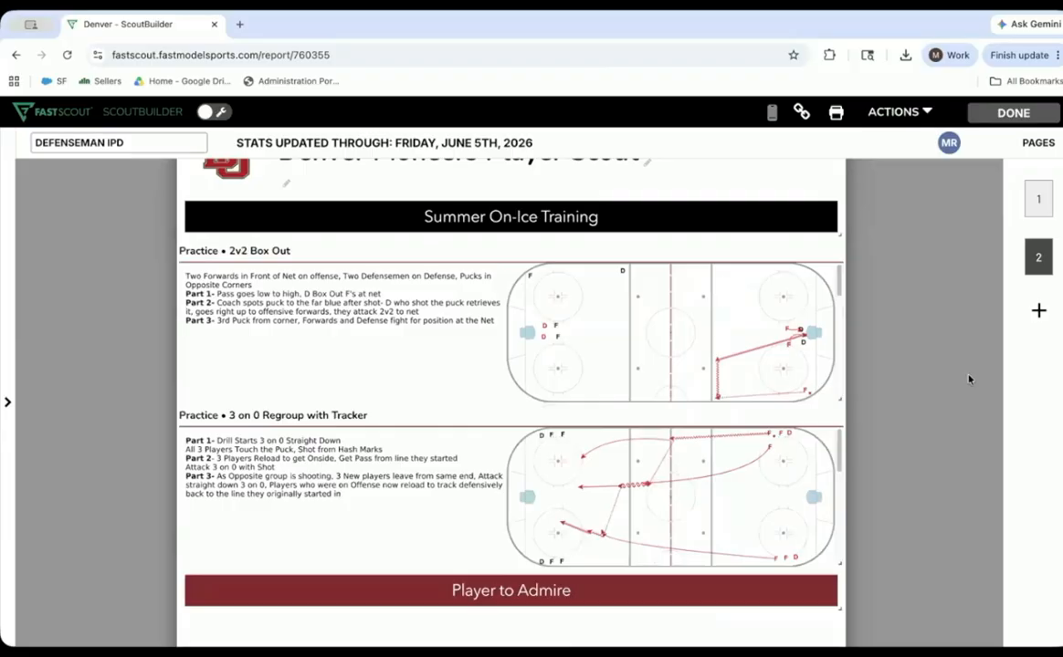
scroll(968, 379, "down", 2)
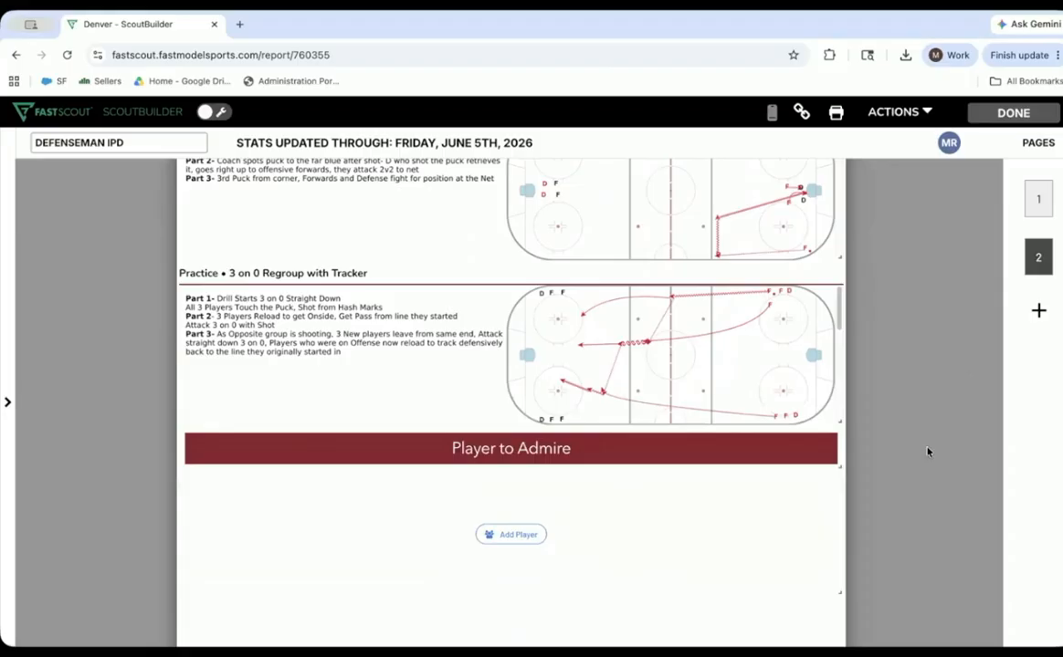
scroll(962, 391, "up", 3)
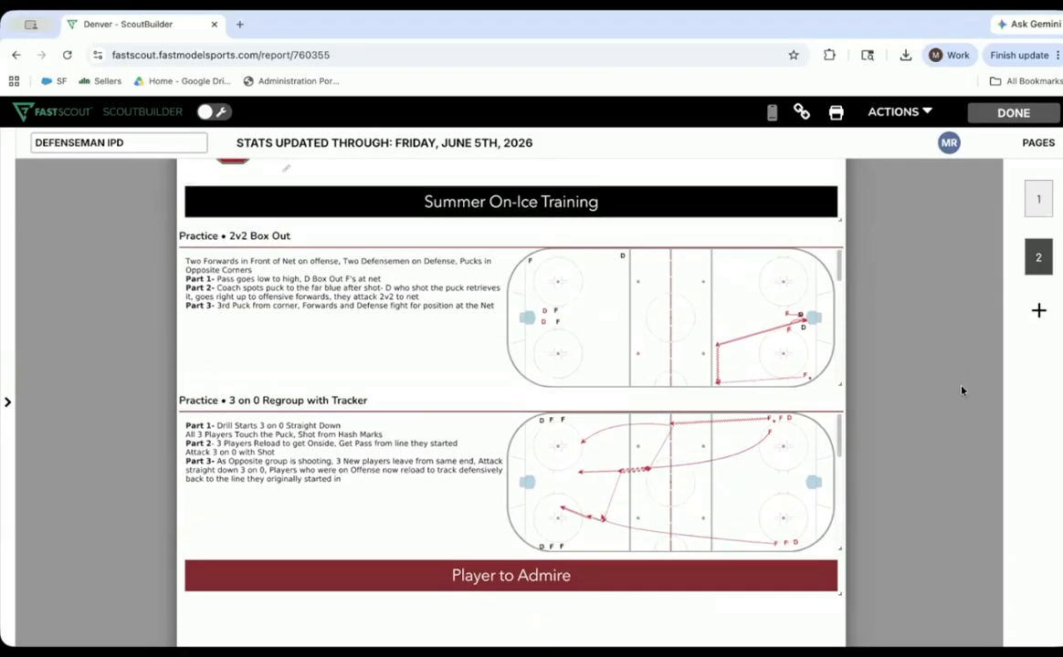
scroll(961, 391, "up", 7)
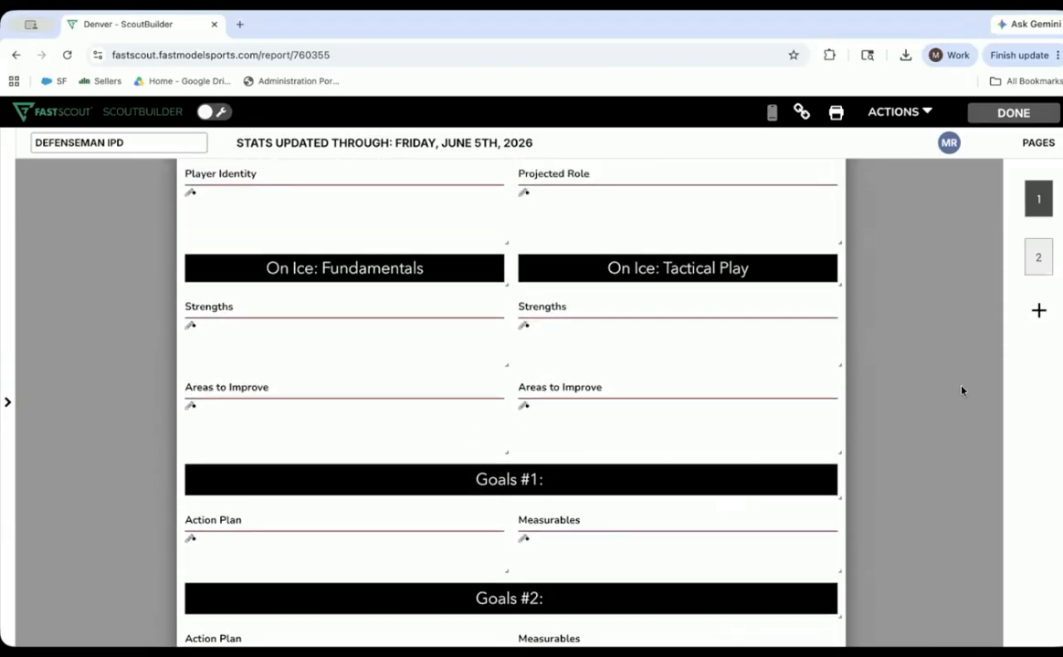
scroll(961, 391, "up", 2)
mouse_move(307, 290)
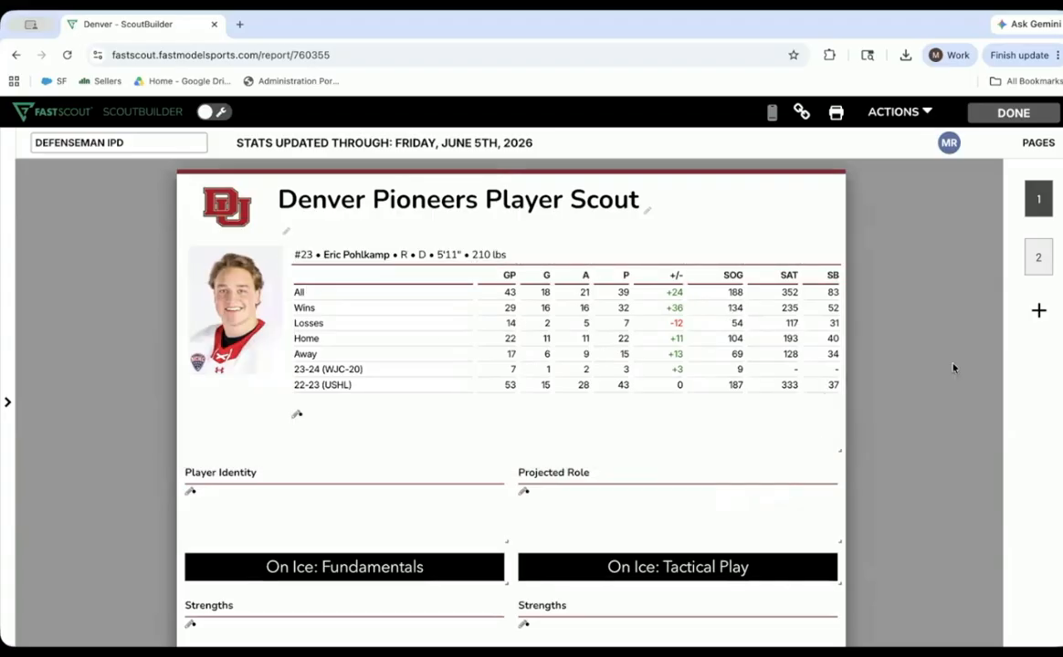
- Close the DEFENSEMAN IPD scout and open the August 20th plan from the practice plans
left_click(1015, 113)
left_click(604, 207)
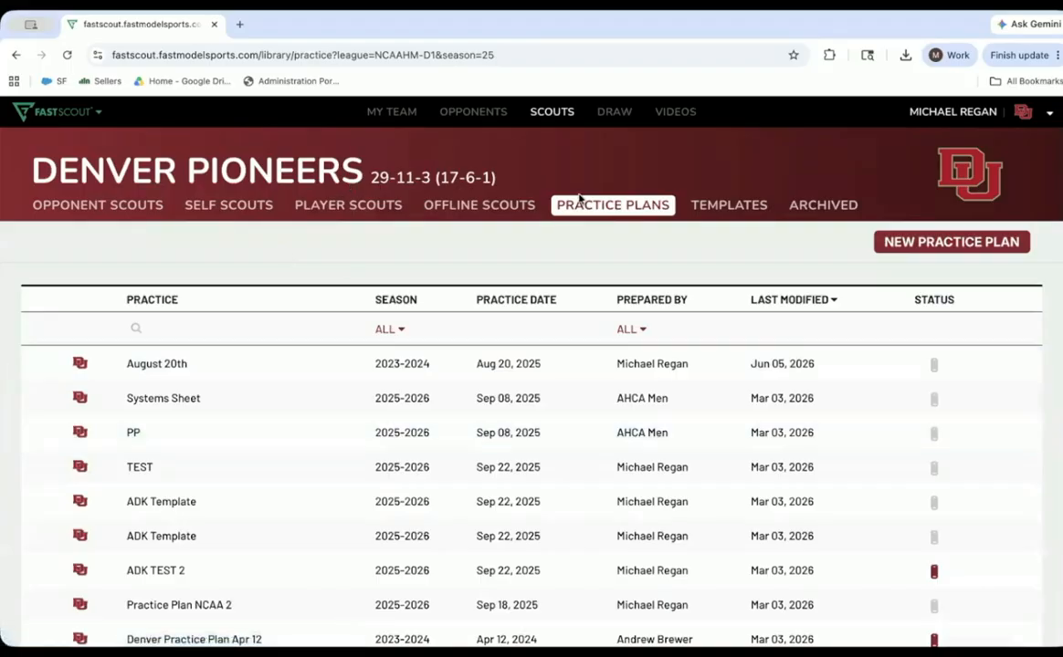
left_click(146, 364)
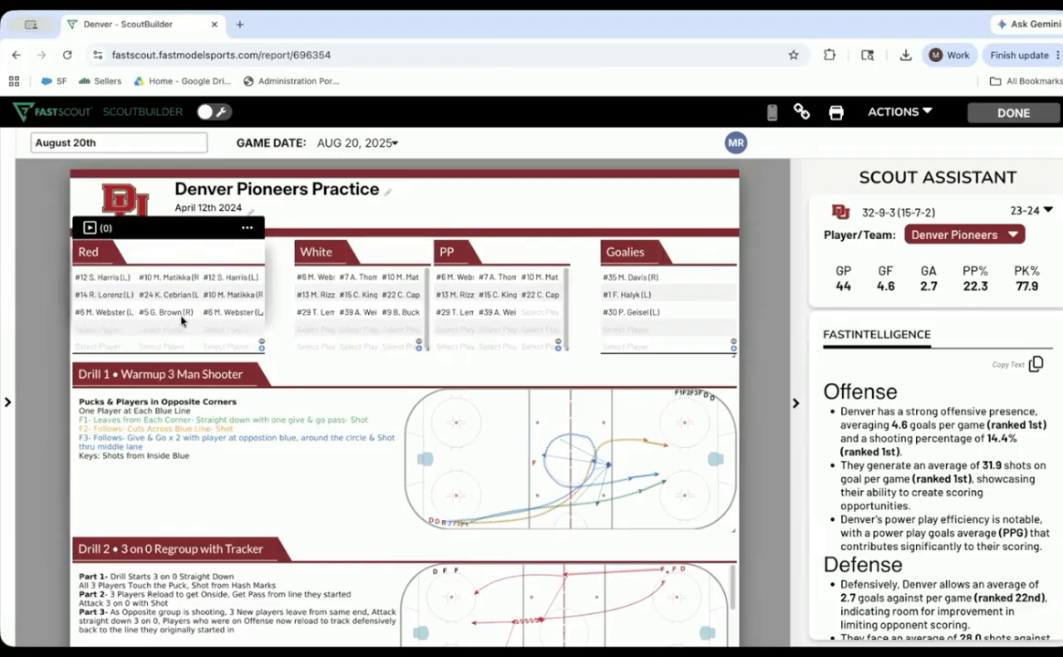
- Assign #6 to the third spot in the Red group's second row and #5 to the middle spot in the White group's second row
left_click(168, 329)
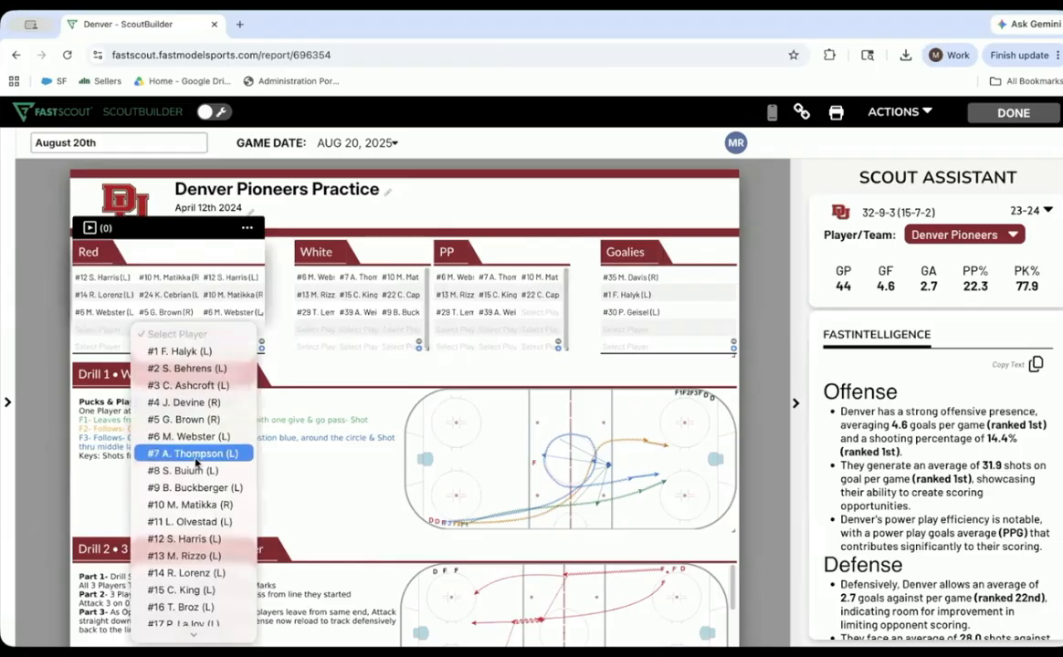
left_click(233, 301)
left_click(247, 403)
left_click(347, 297)
left_click(356, 381)
left_click(243, 453)
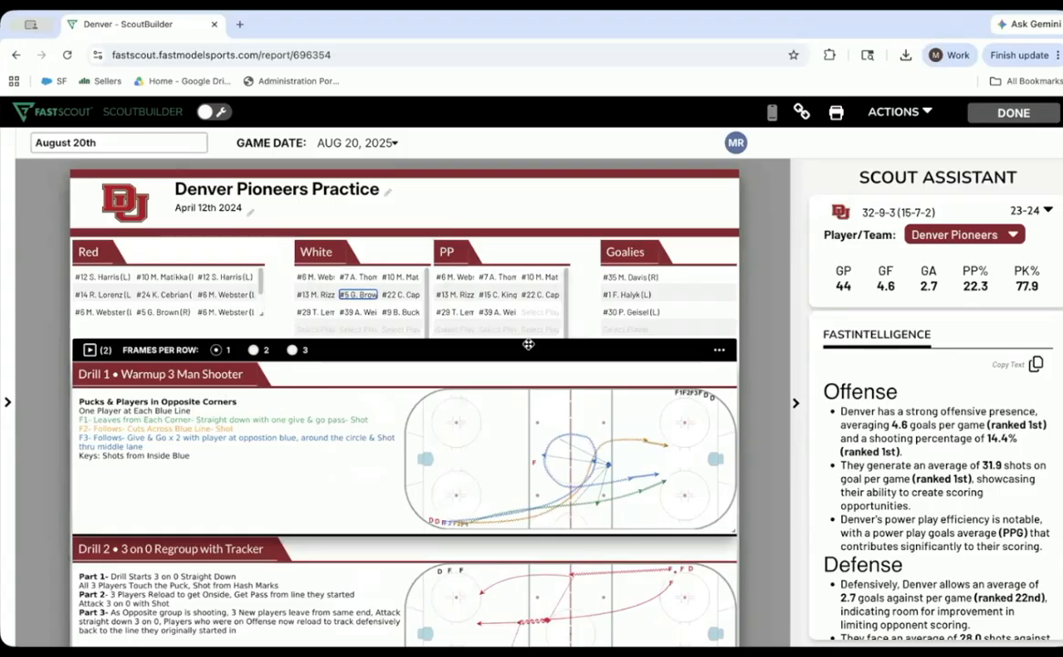
left_click(495, 313)
left_click(400, 327)
left_click(379, 354)
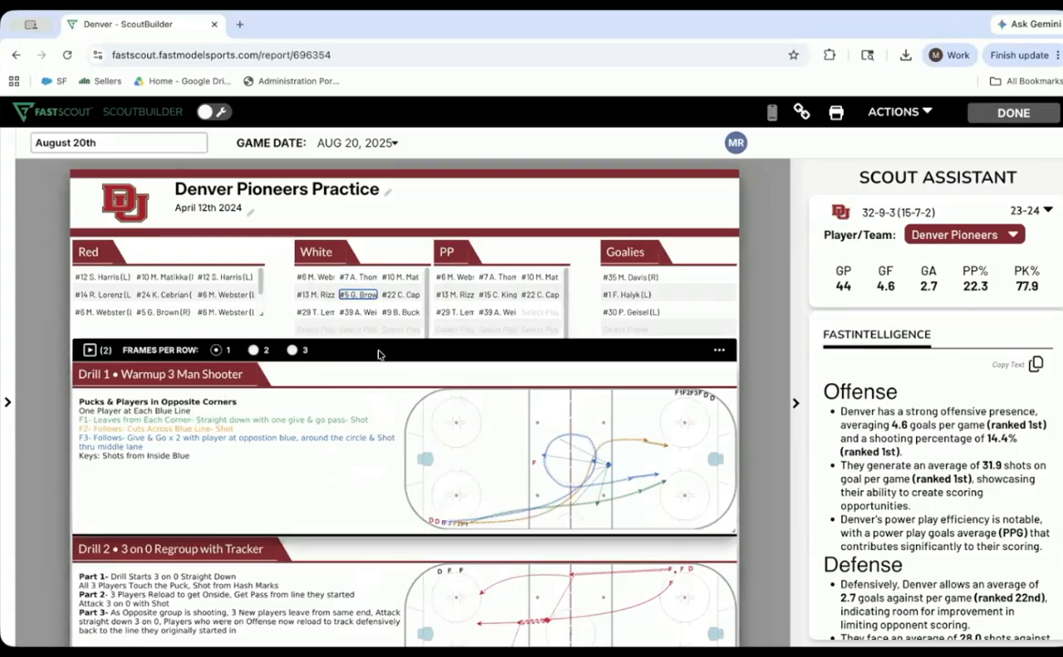
- Try replacing the Drill 1 play with 2v2 Battle, found by searching play names for "BATTLE", and leave without saving
left_click(90, 351)
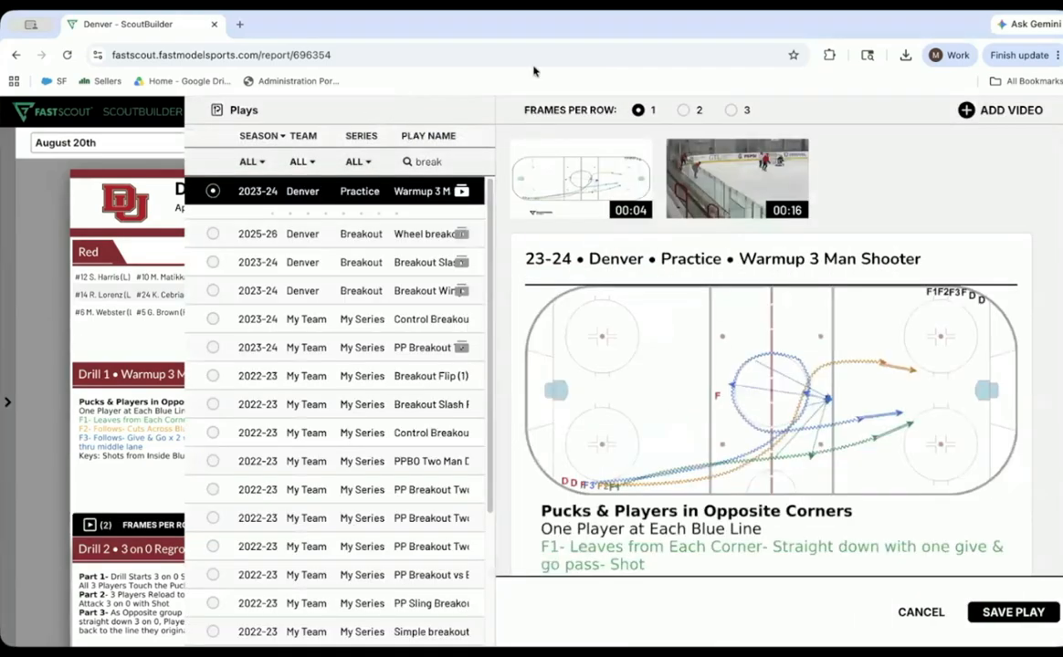
double_click(431, 163)
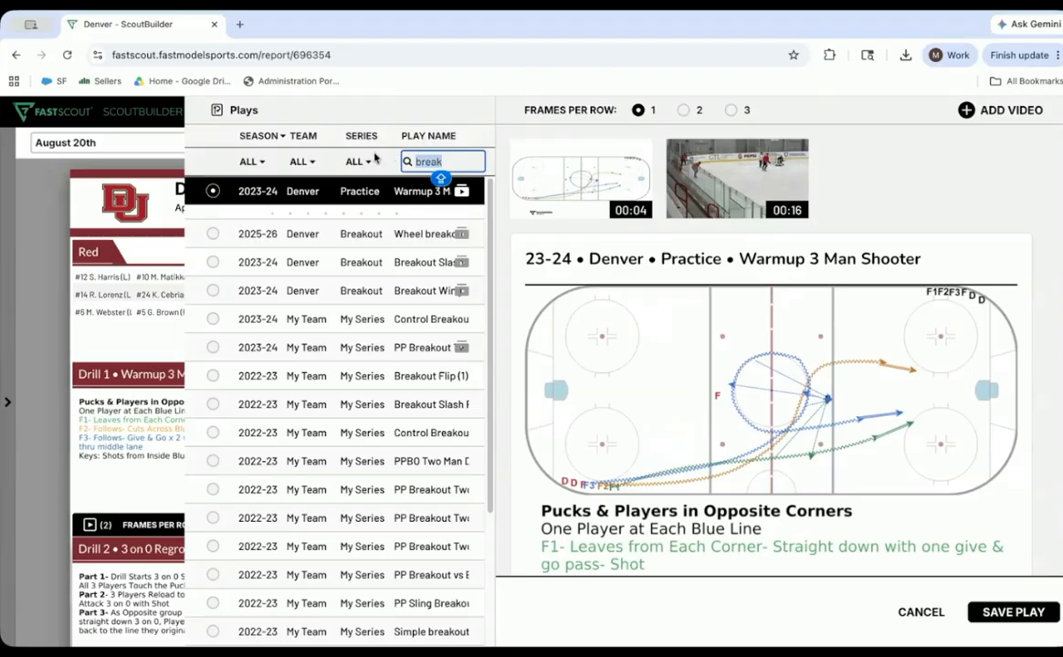
type("BATTLE")
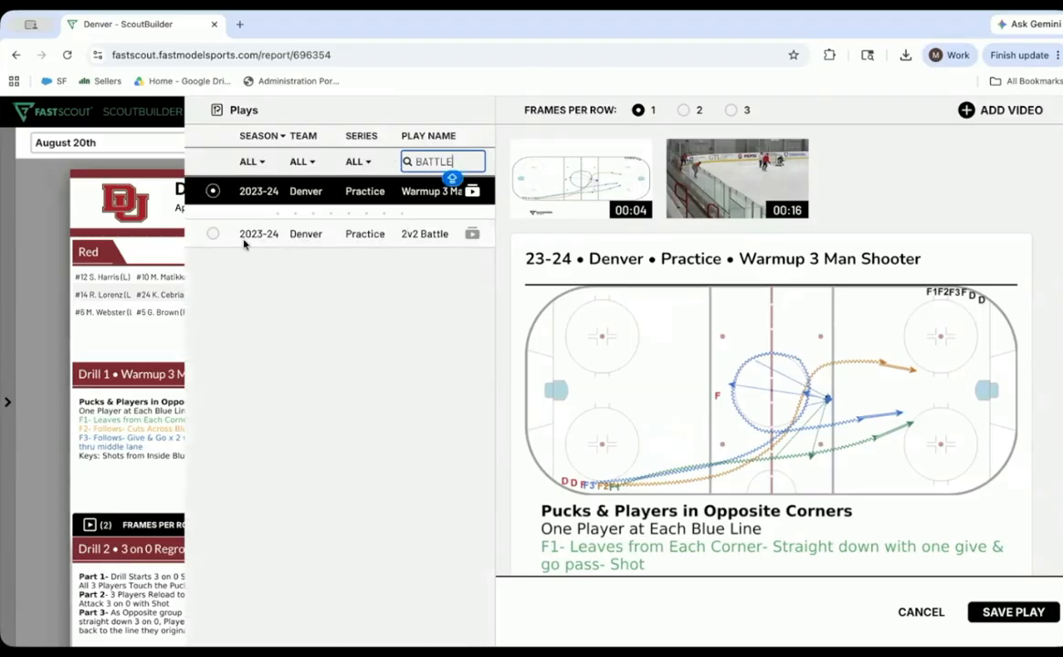
left_click(212, 235)
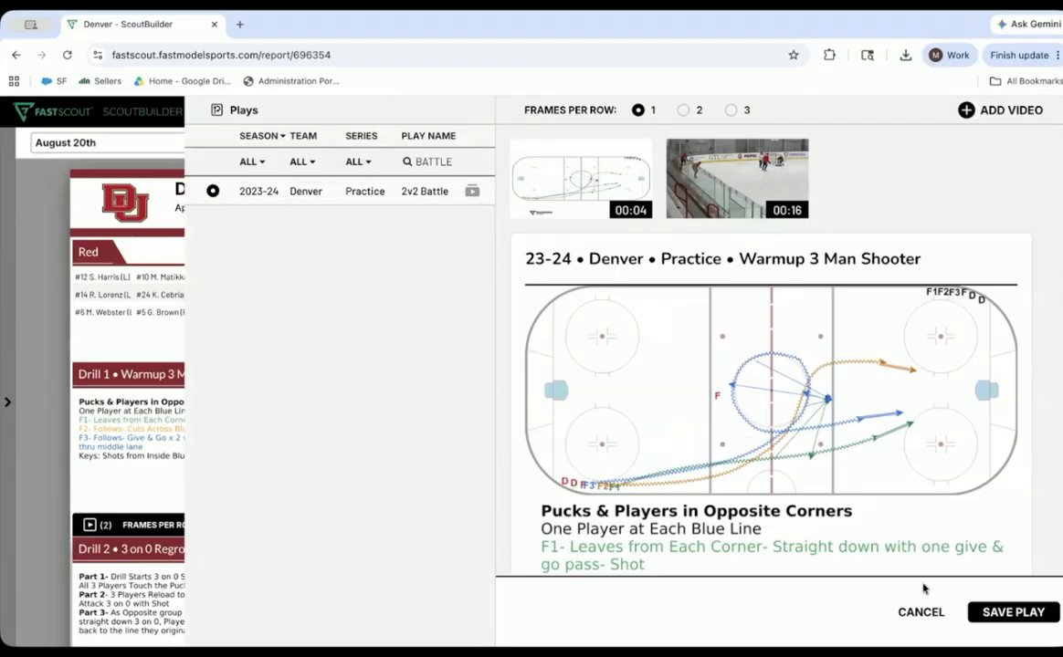
left_click(920, 611)
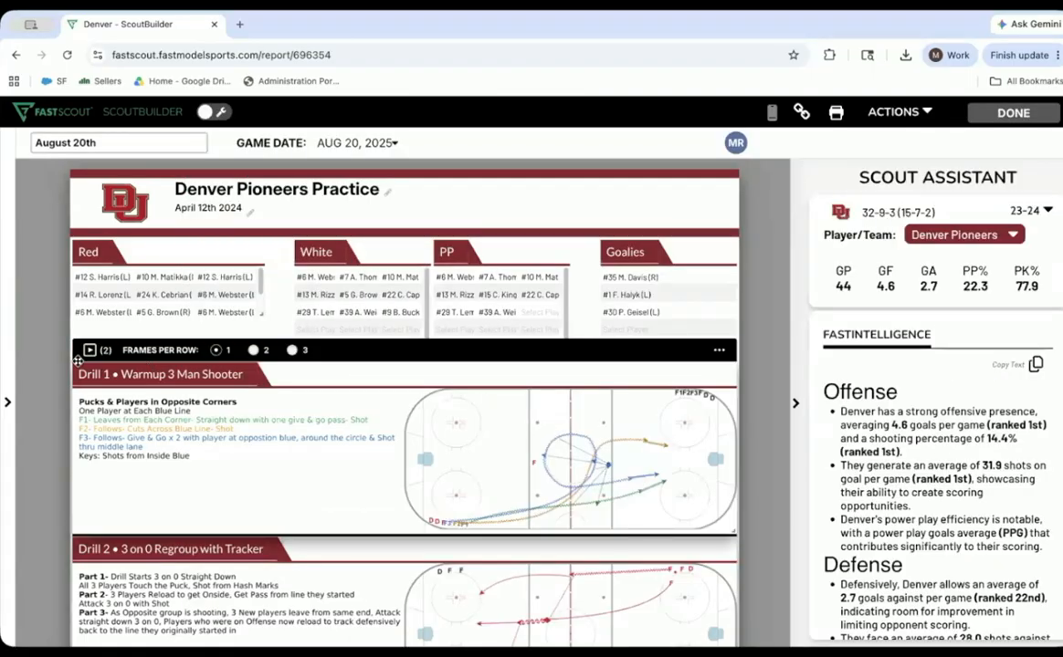
- Watch the Warmup 3 Man Shooter animation attached to Drill 1, check its video options, and leave without saving
left_click(89, 353)
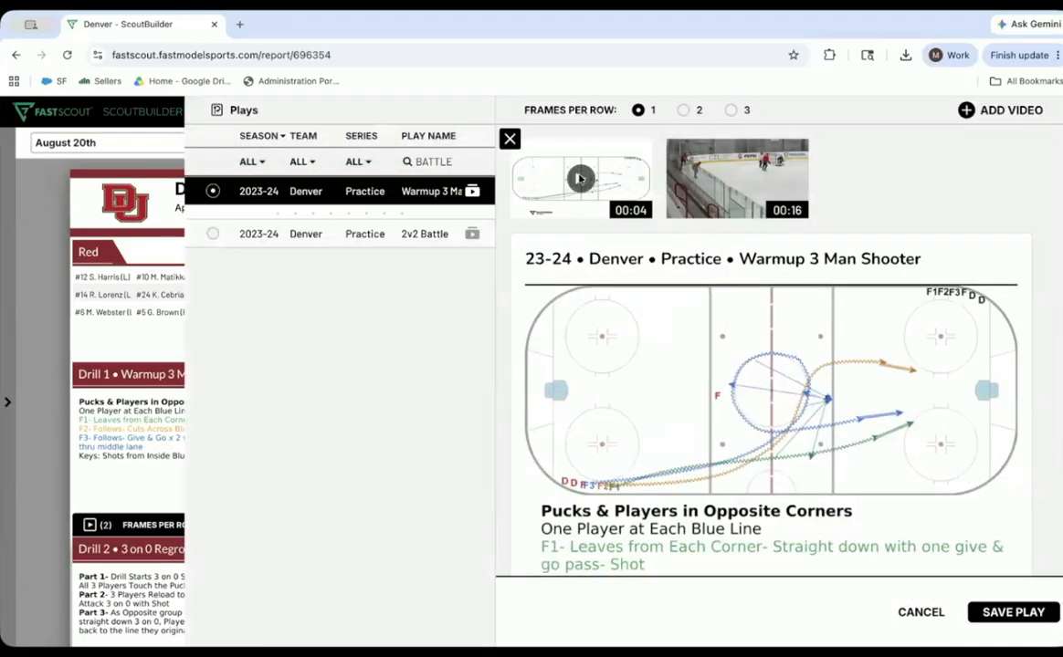
left_click(579, 179)
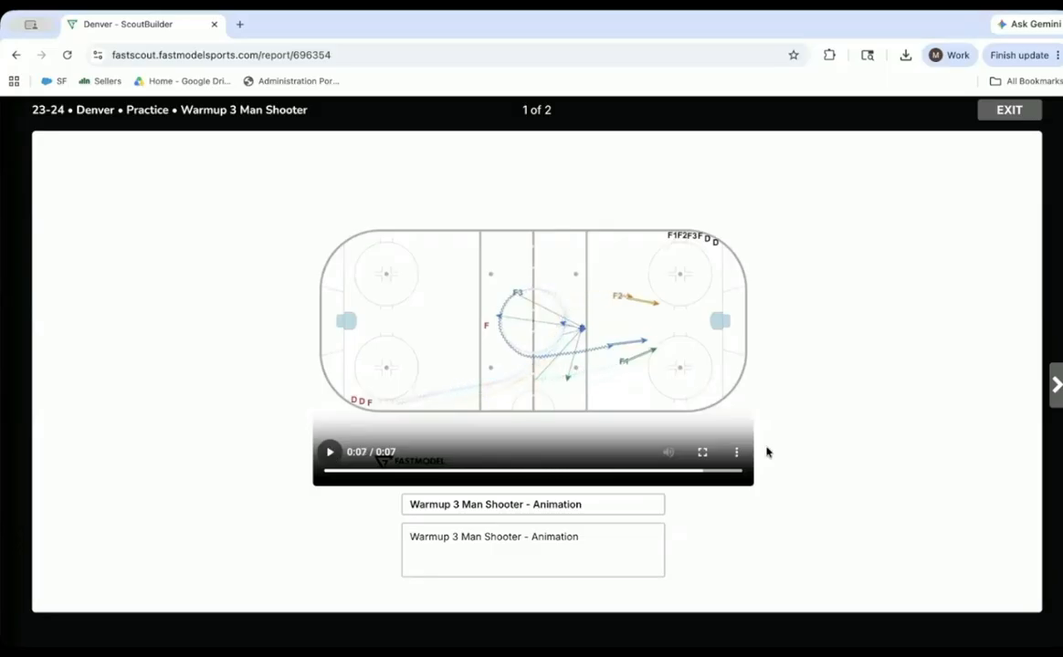
left_click(737, 453)
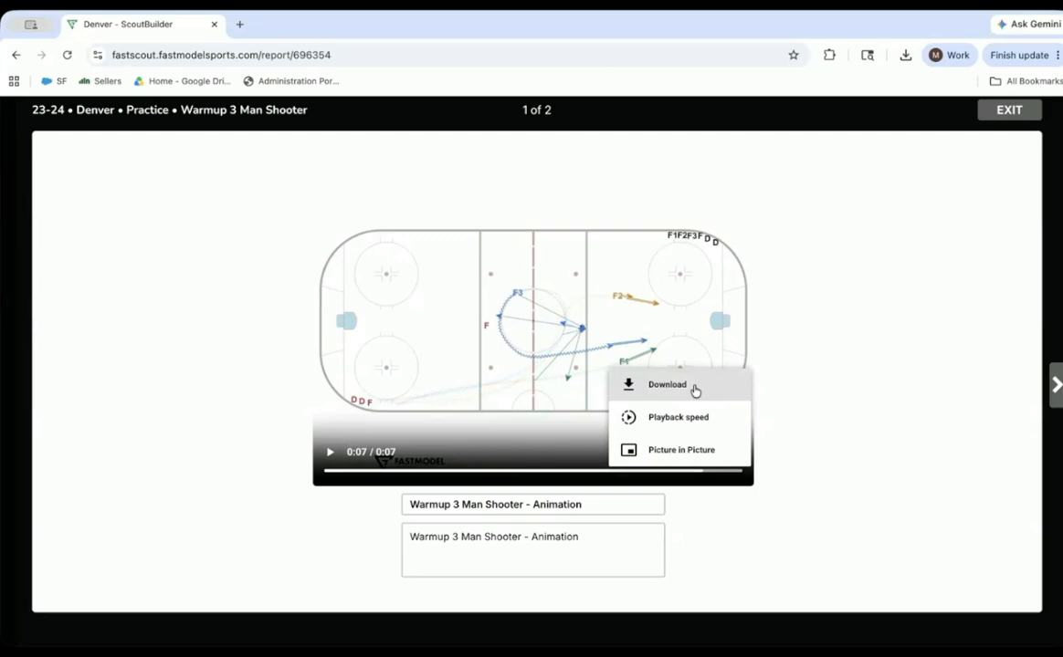
left_click(1007, 111)
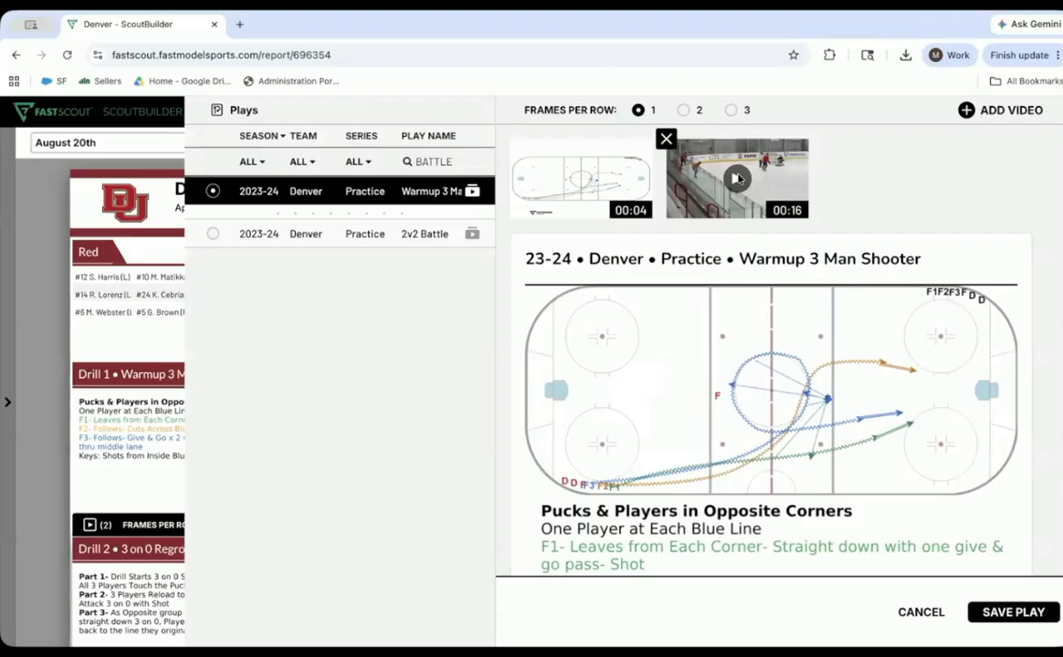
left_click(919, 613)
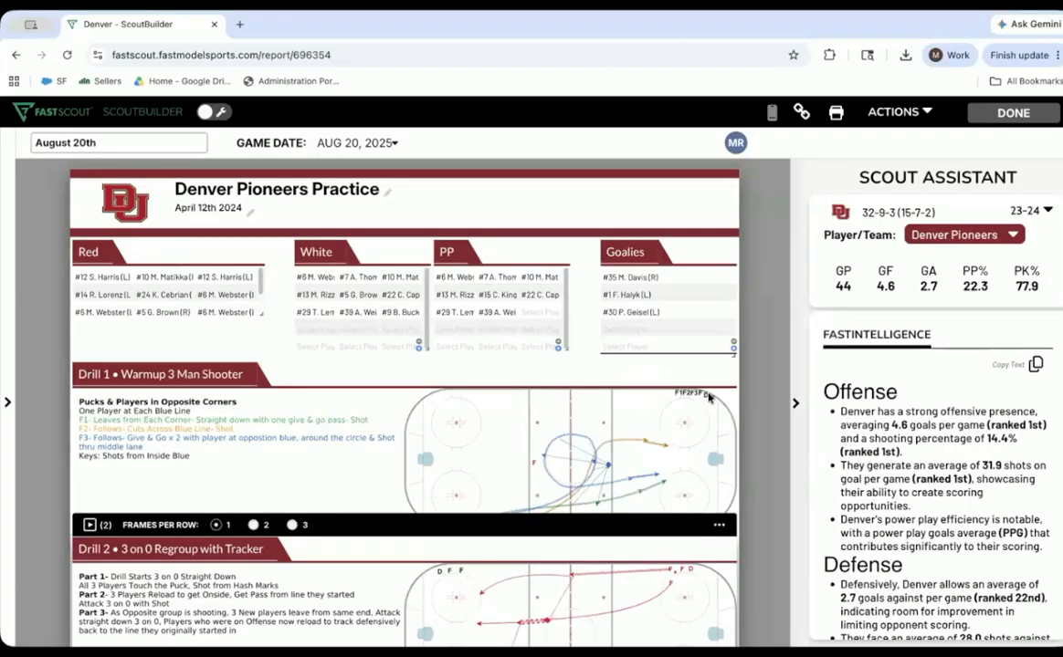
- View the August 20th plan's attachments and the sources for adding video, close them, and leave the practice plan
left_click(908, 120)
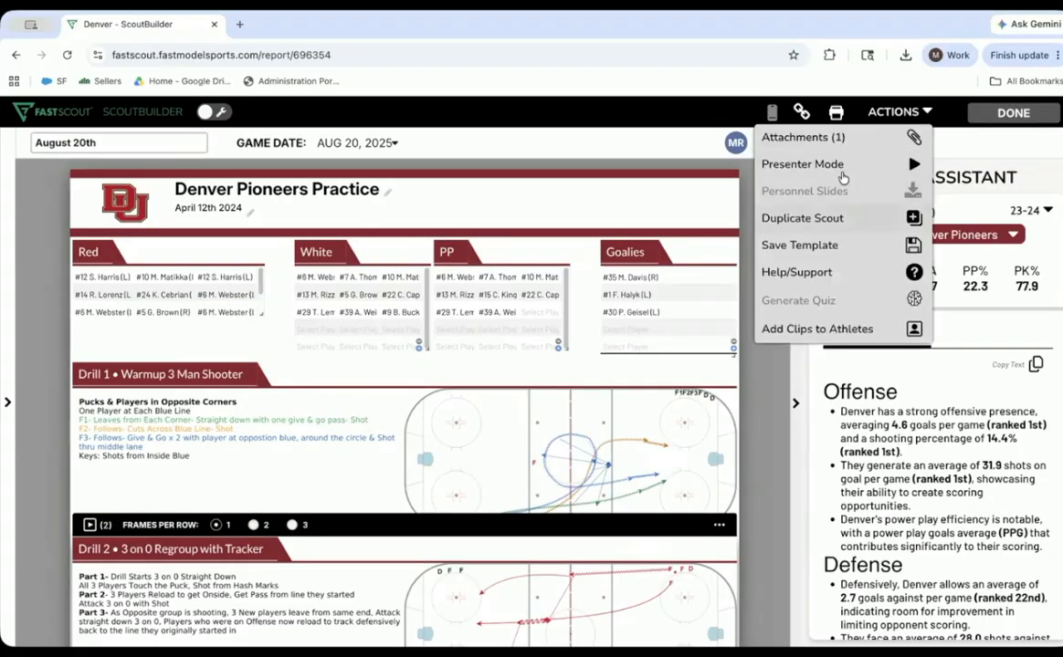
left_click(832, 144)
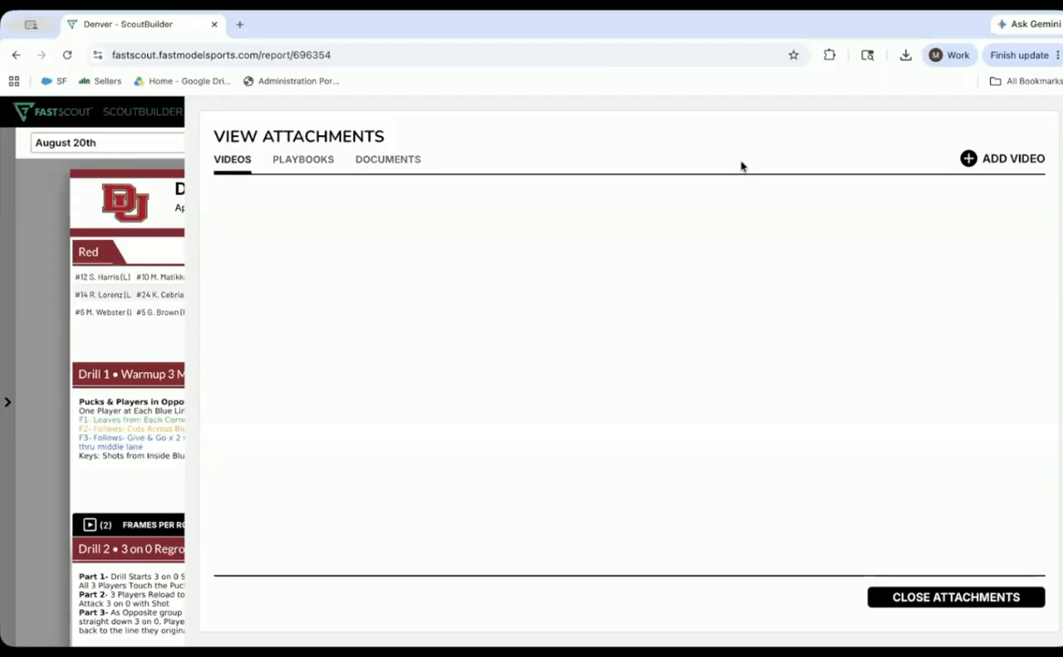
left_click(990, 159)
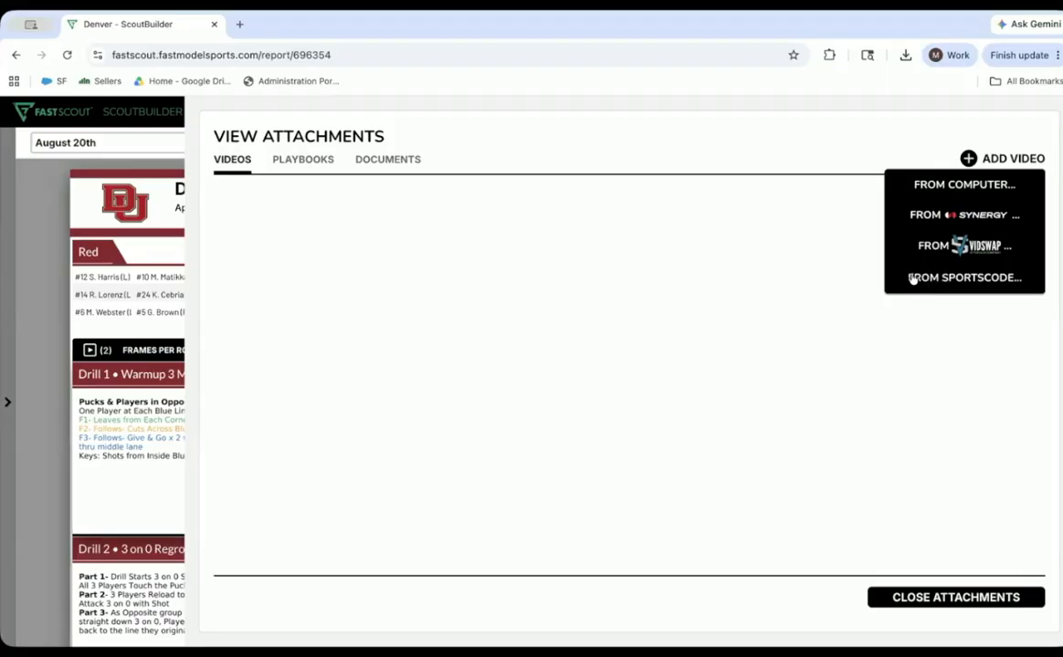
left_click(943, 602)
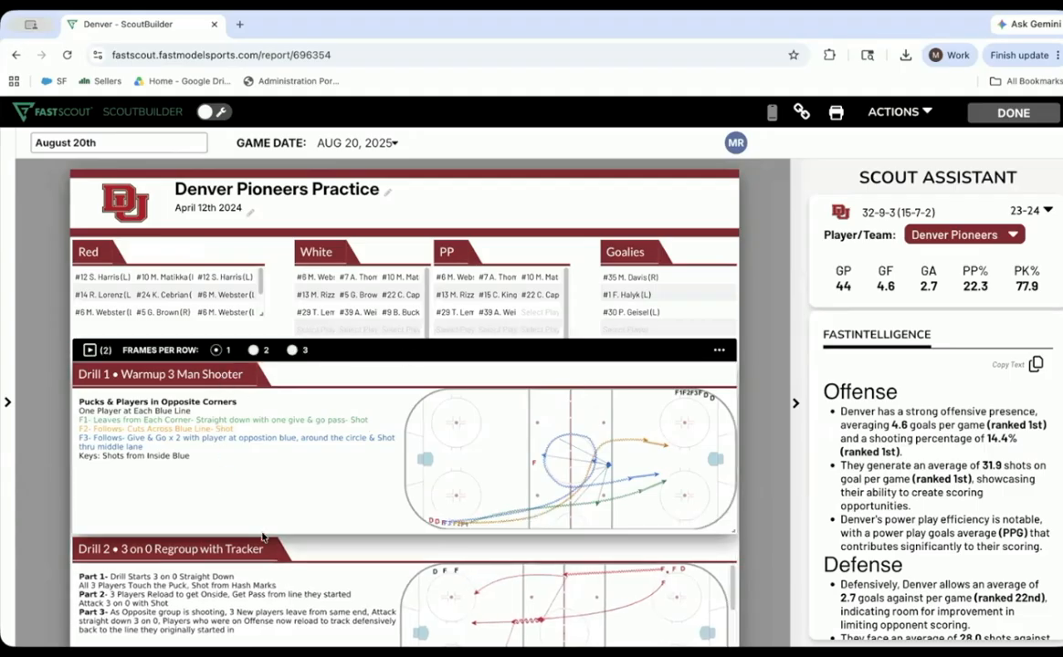
left_click(1025, 105)
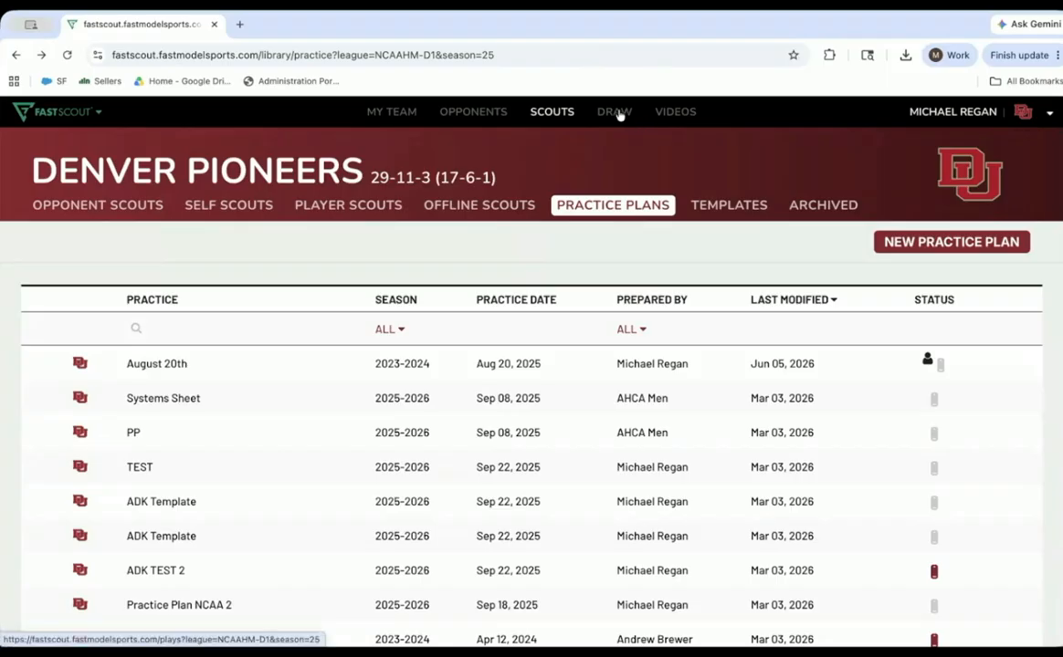
- Open the Draw diagram library, review the series and tag filters, try the Compete tag filter and remove it
left_click(614, 112)
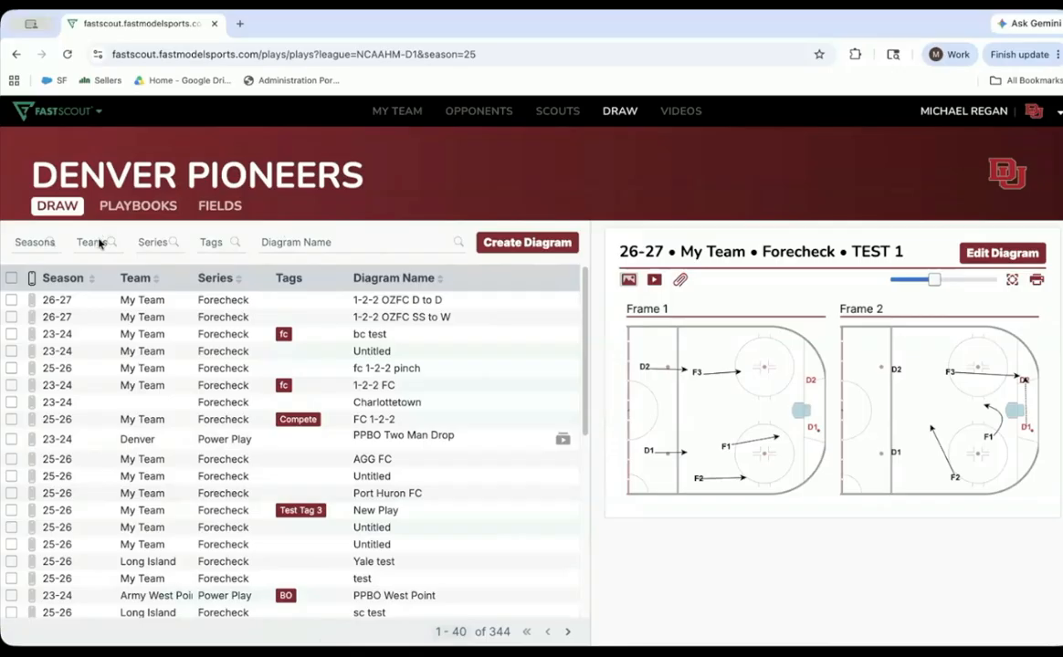
left_click(150, 241)
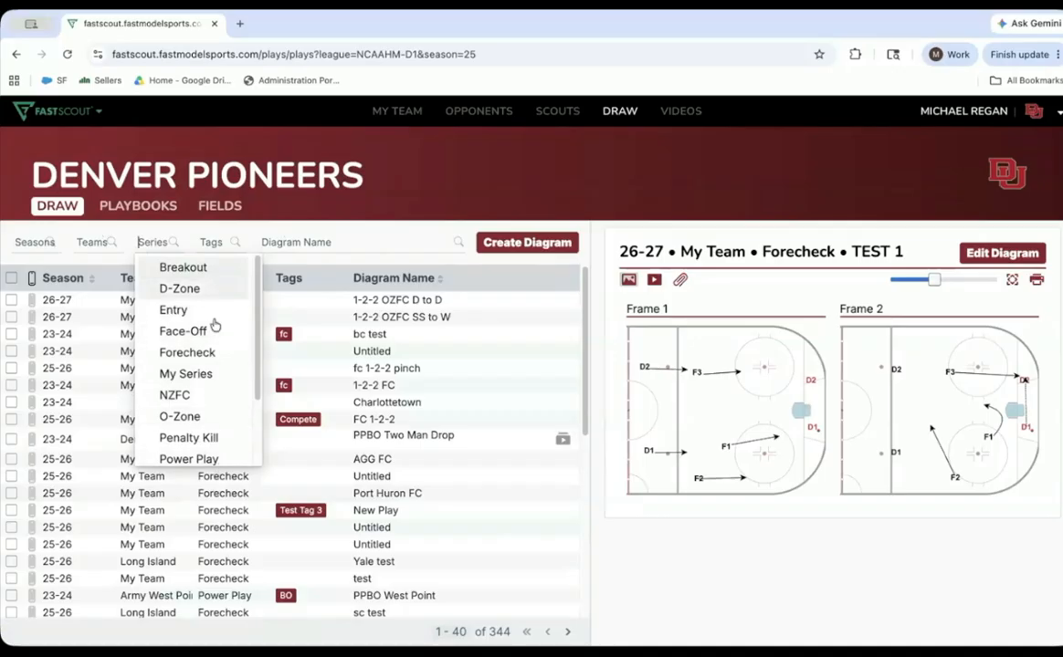
left_click(228, 242)
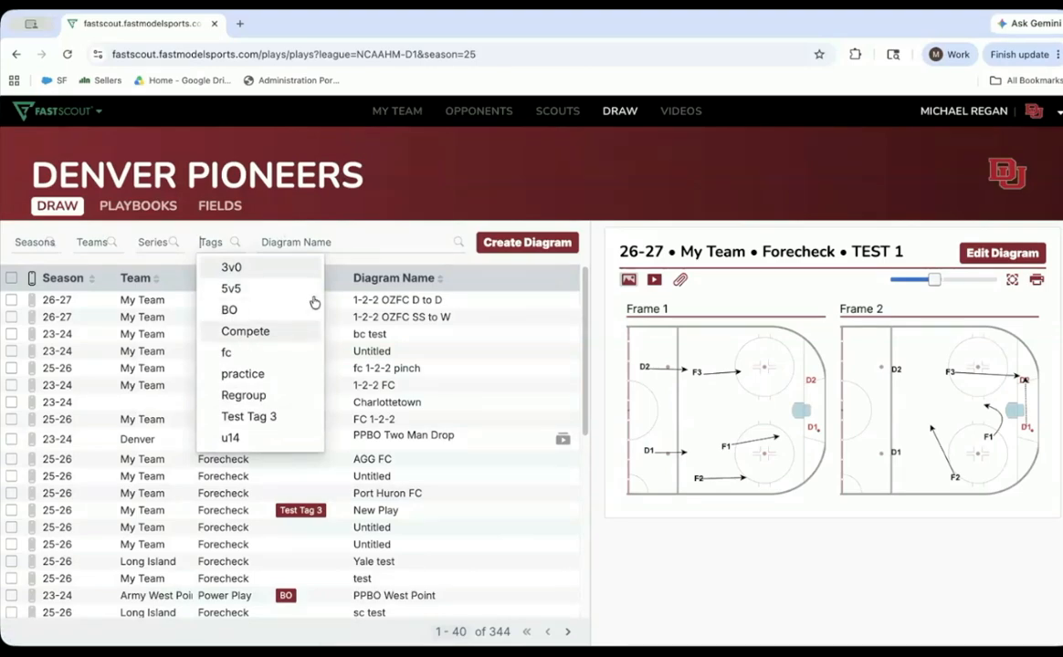
left_click(284, 332)
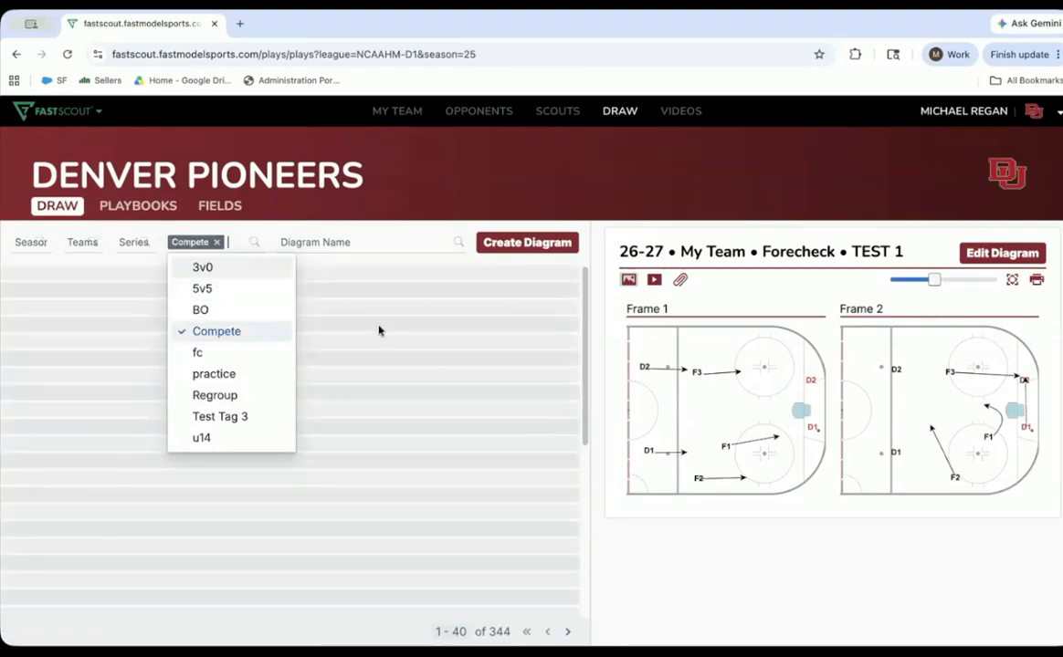
left_click(214, 243)
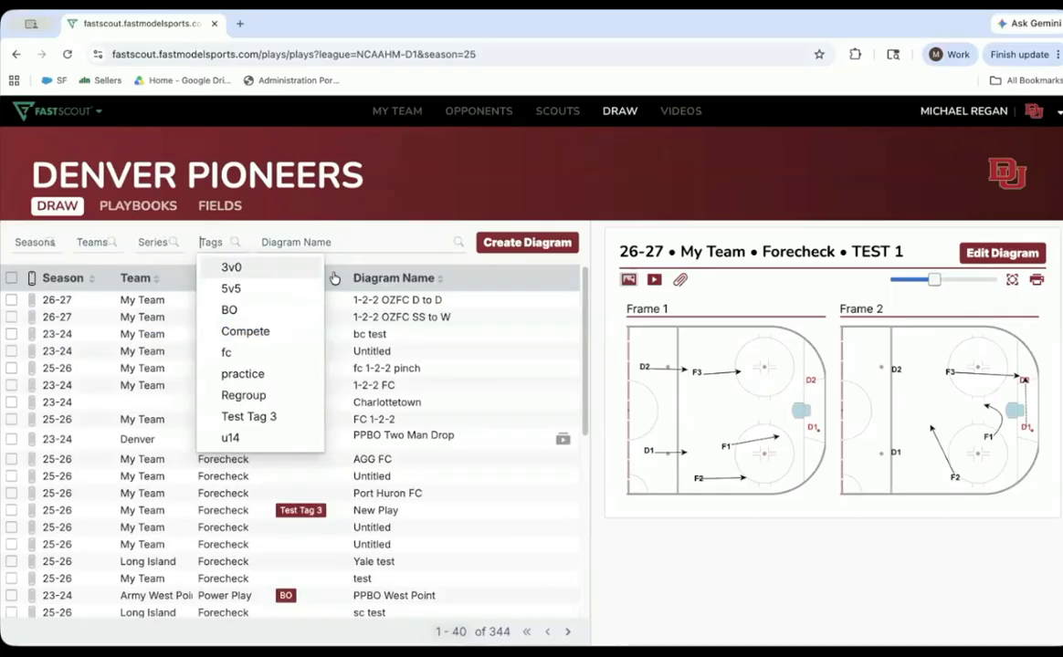
- Search the diagram names for "battle" and clear the search
left_click(317, 239)
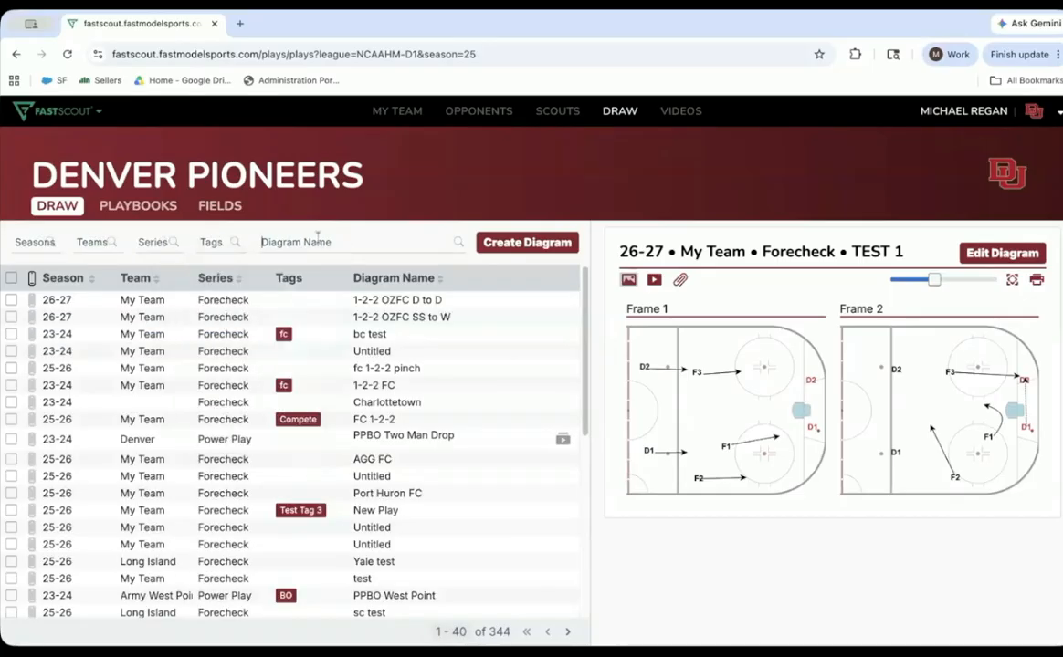
type("battle")
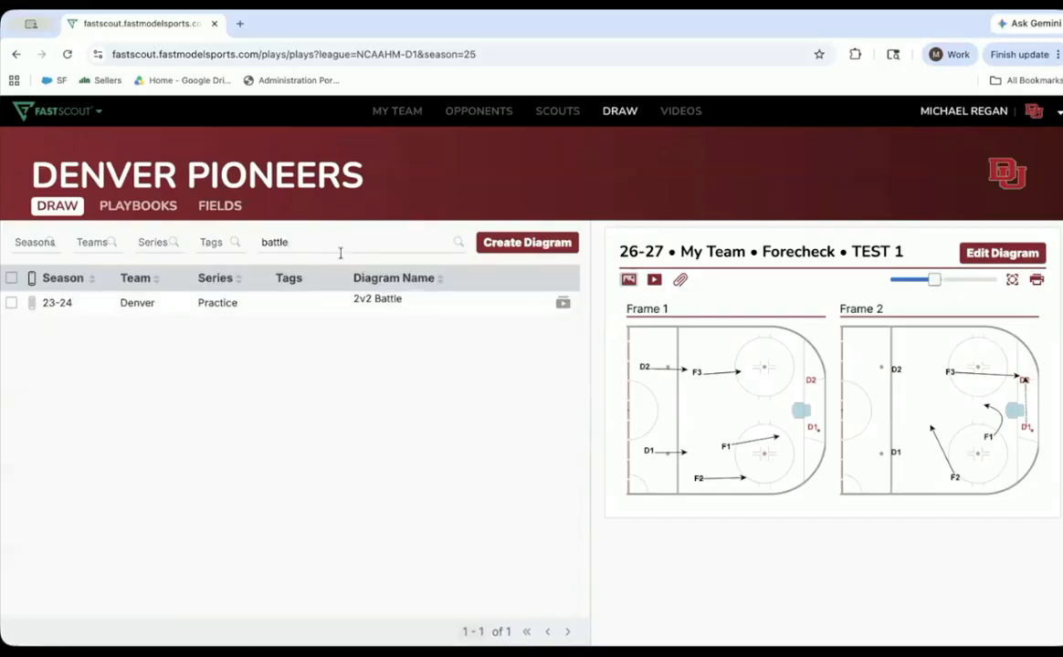
double_click(297, 241)
key("BackSpace")
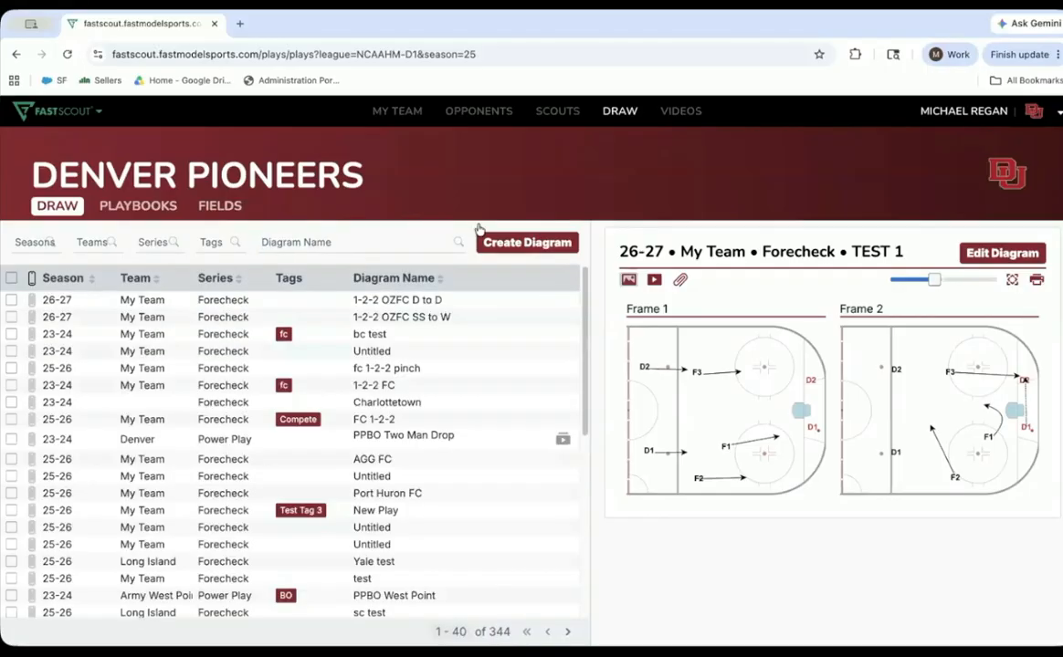
- Create a new diagram and try the Full, Right Rink and Left 1/3 Rink dimensions
left_click(530, 244)
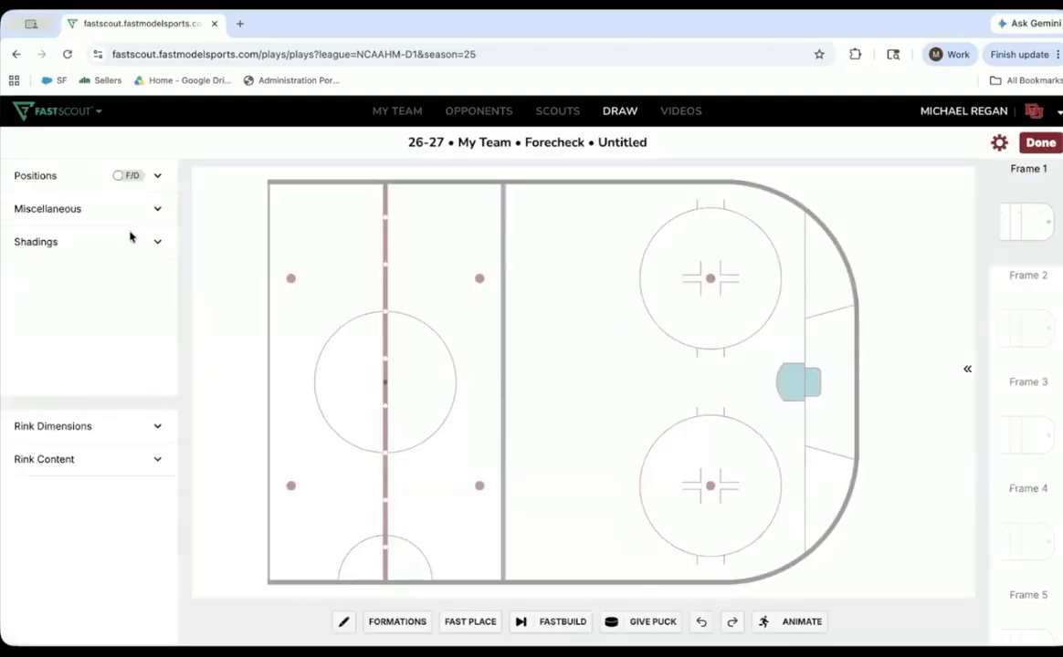
left_click(65, 427)
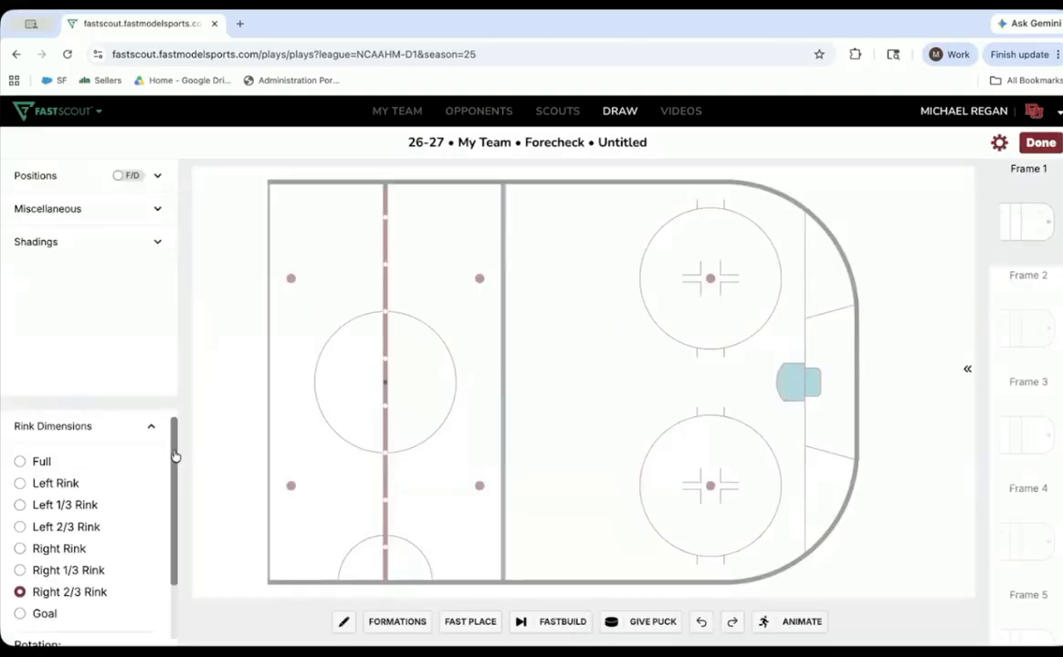
mouse_move(175, 474)
left_mouse_down()
mouse_move(175, 535)
mouse_move(168, 472)
left_mouse_up()
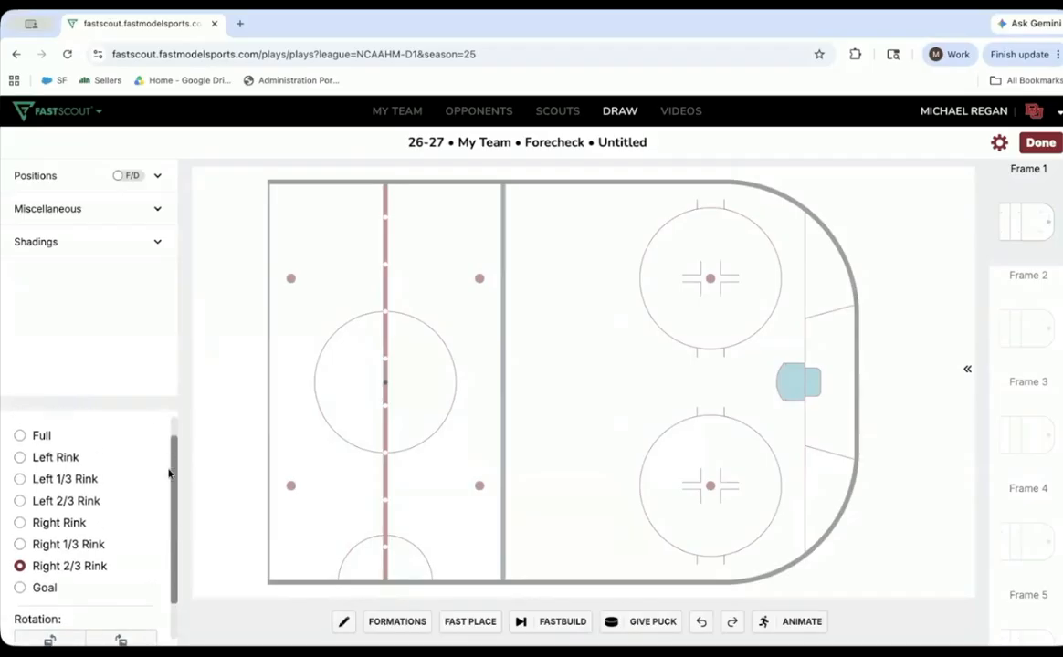
left_click(42, 436)
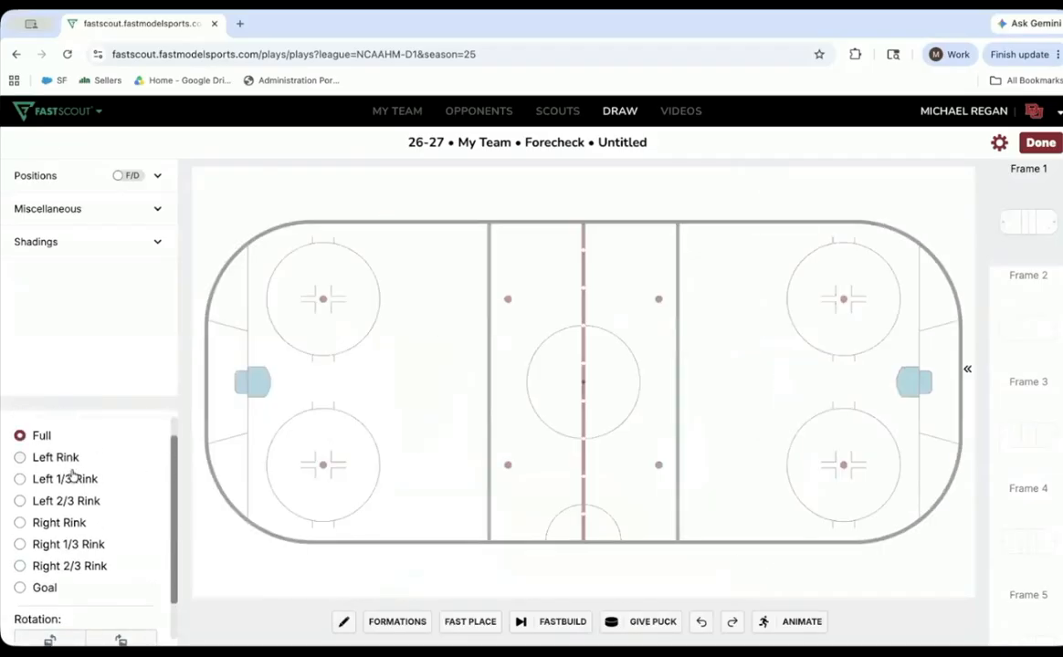
left_click(54, 524)
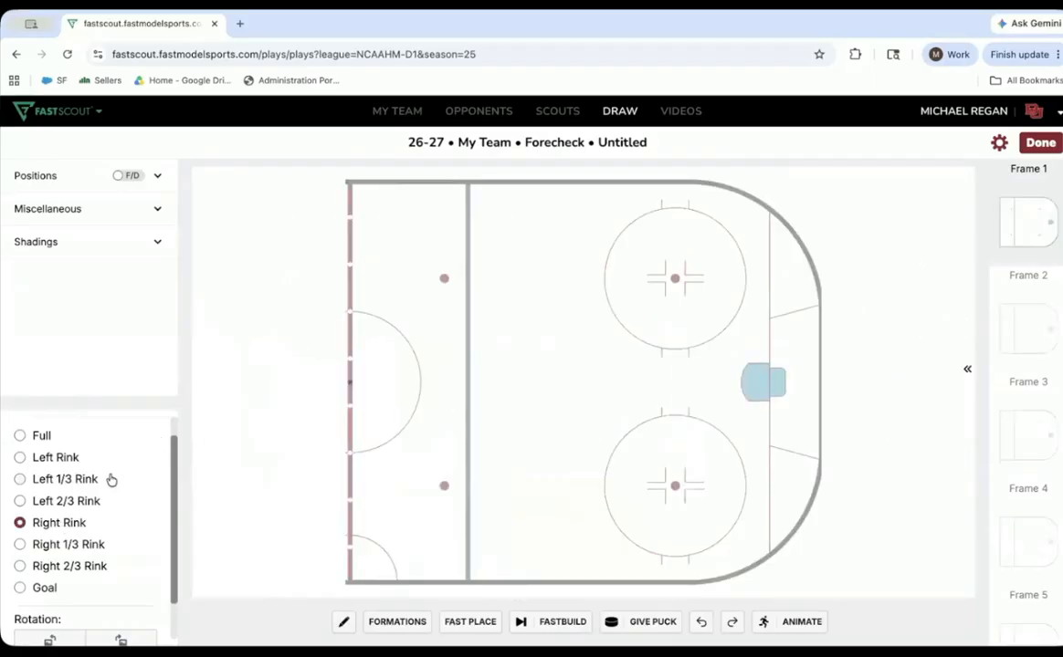
left_click(84, 482)
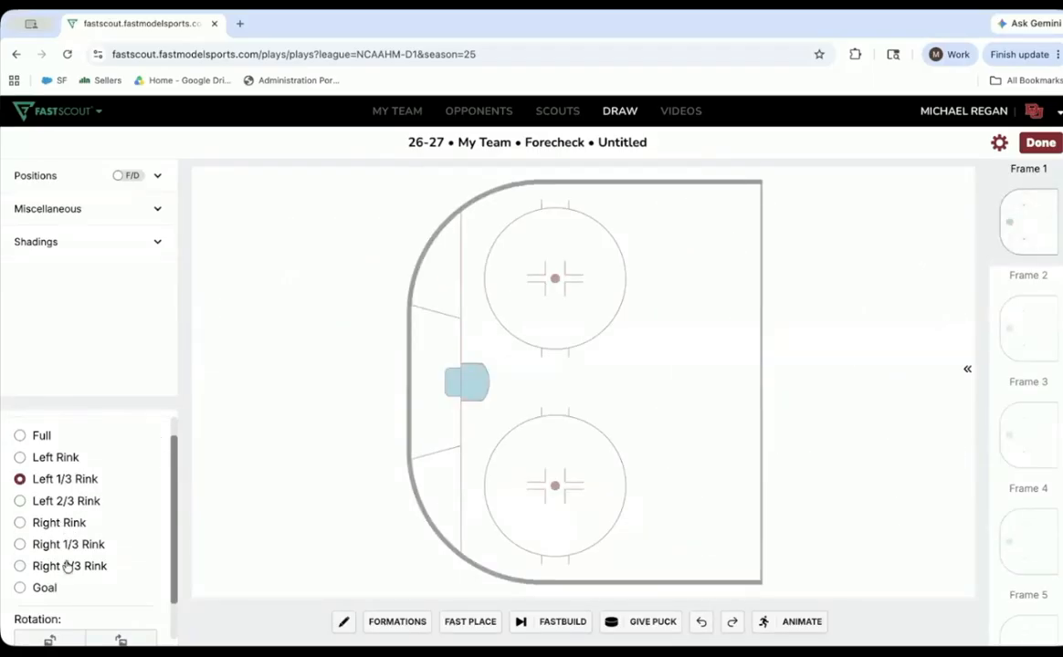
- Rotate the rink clockwise by two quarter turns and set its dimensions to Left Rink
left_click(121, 640)
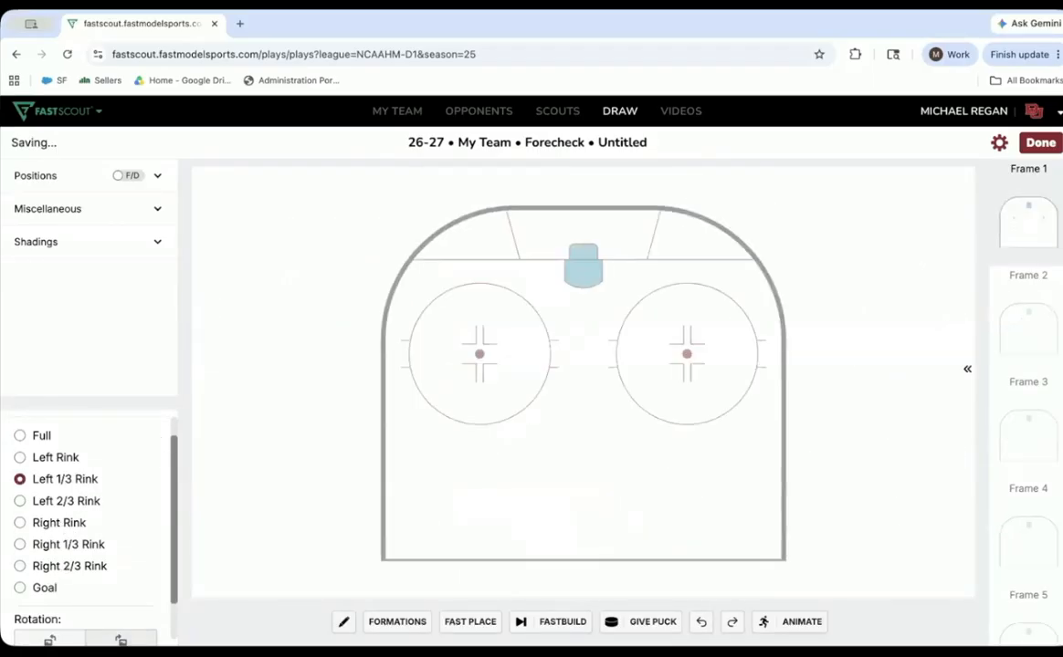
left_click(120, 640)
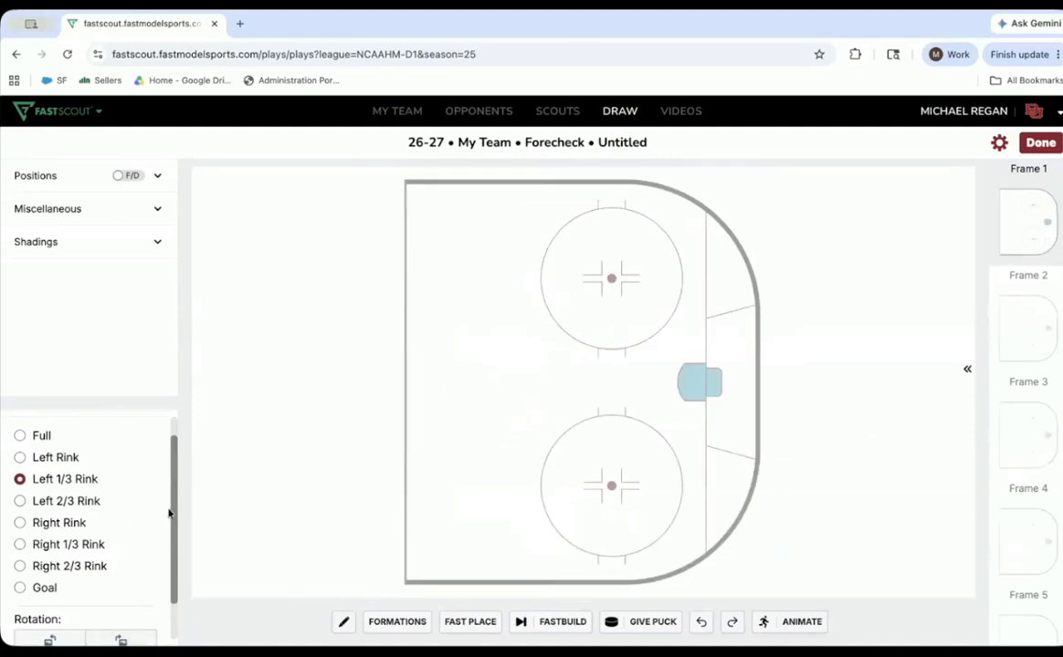
left_click_drag(175, 515, 165, 561)
scroll(160, 534, "up", 2)
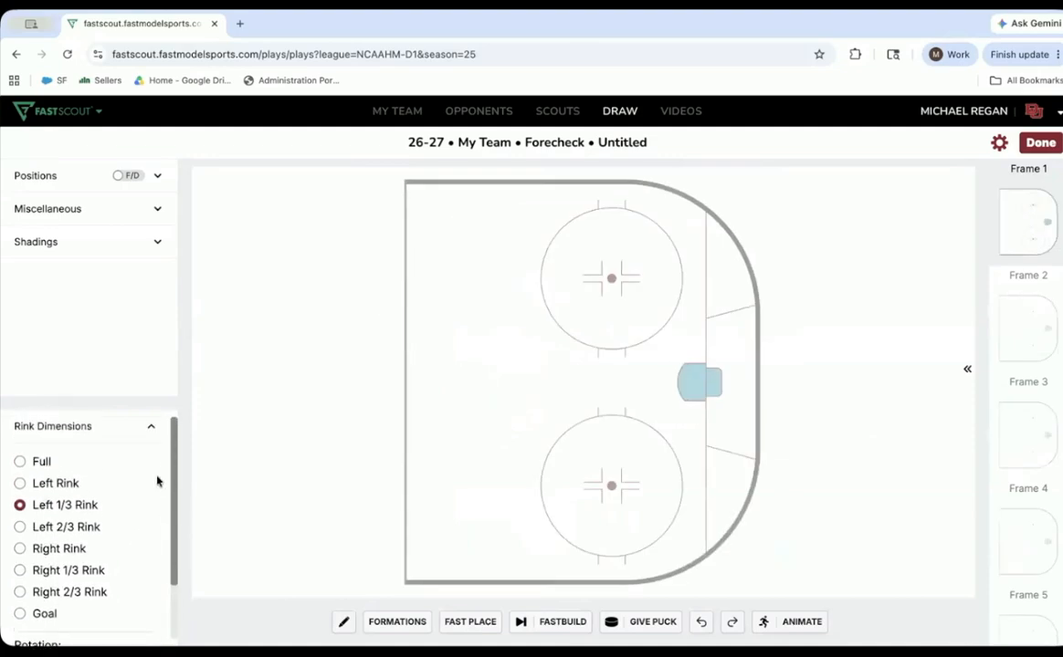
left_click(38, 546)
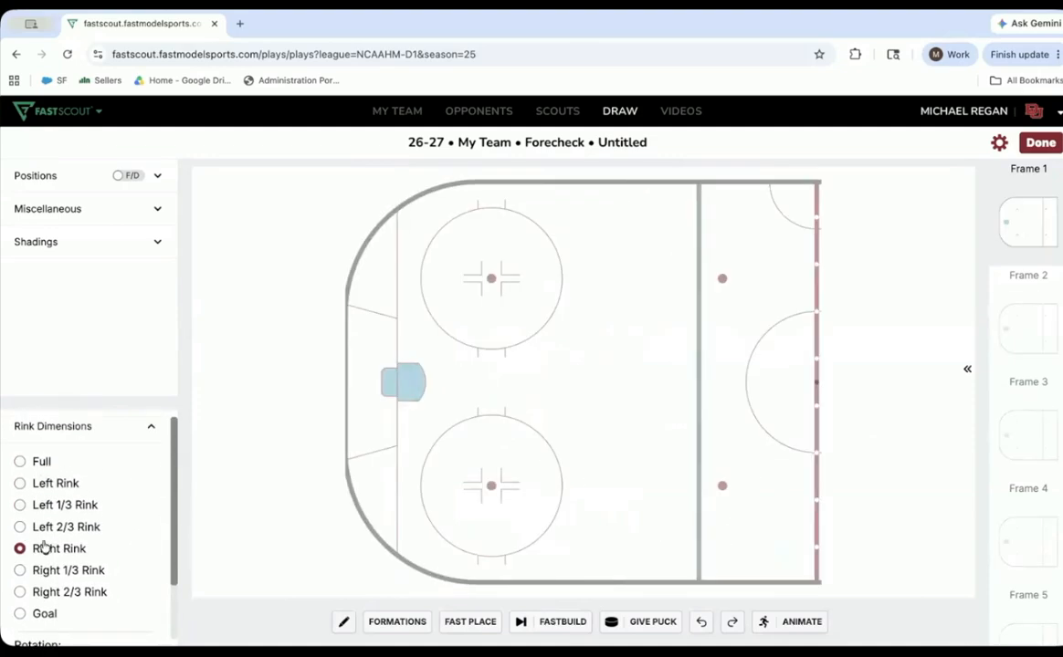
left_click(21, 485)
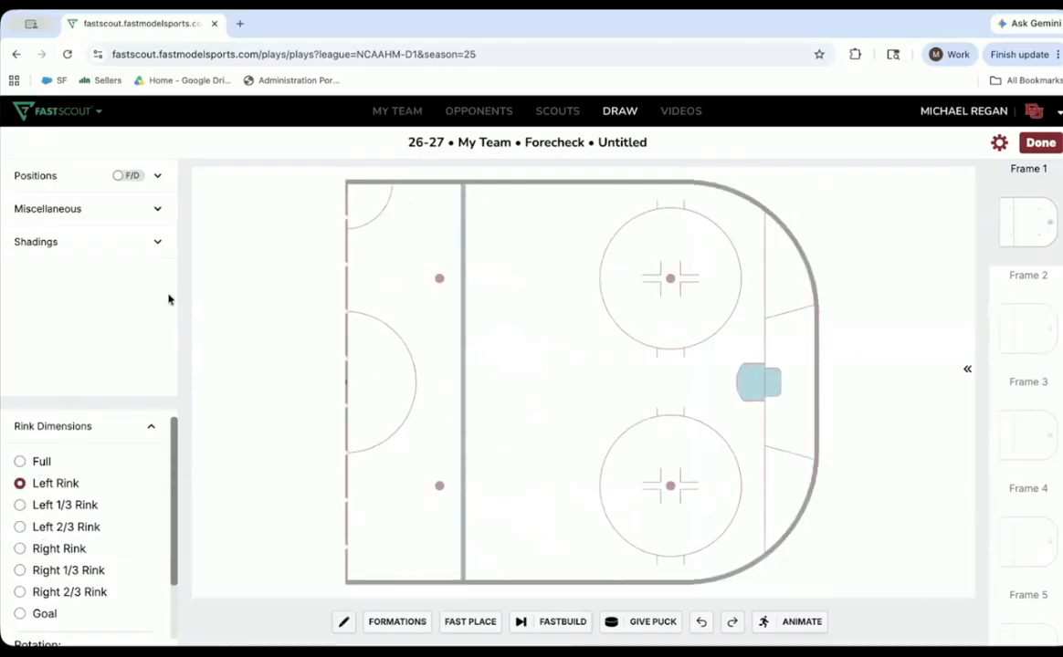
- Show the position markers, preview the R/L labels, and return to the F/D labels
left_click(127, 177)
left_click(128, 177)
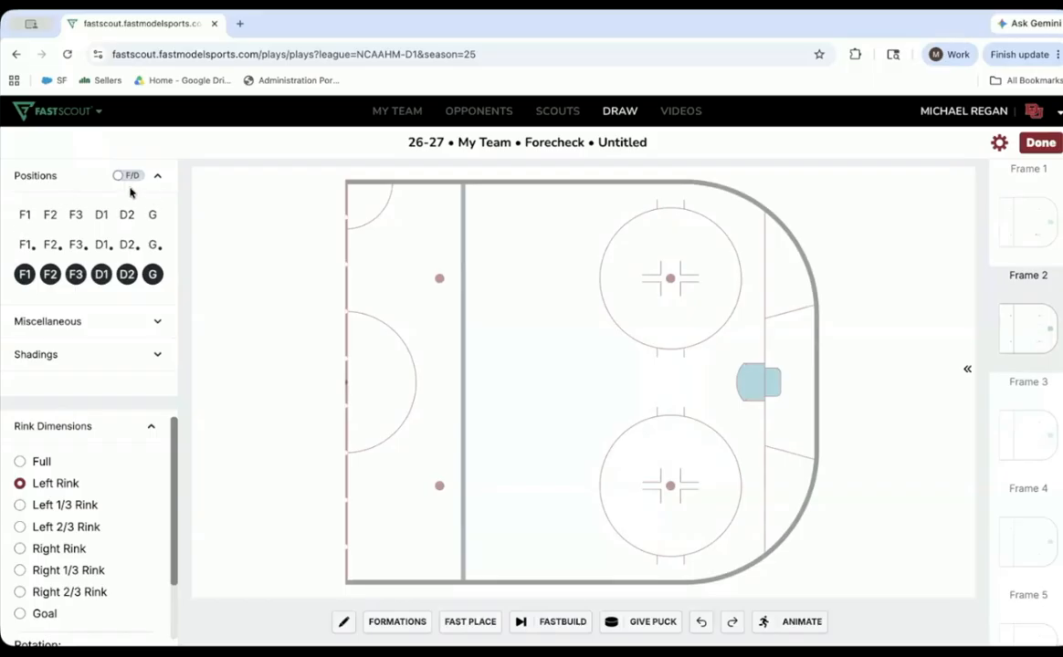
left_click(127, 177)
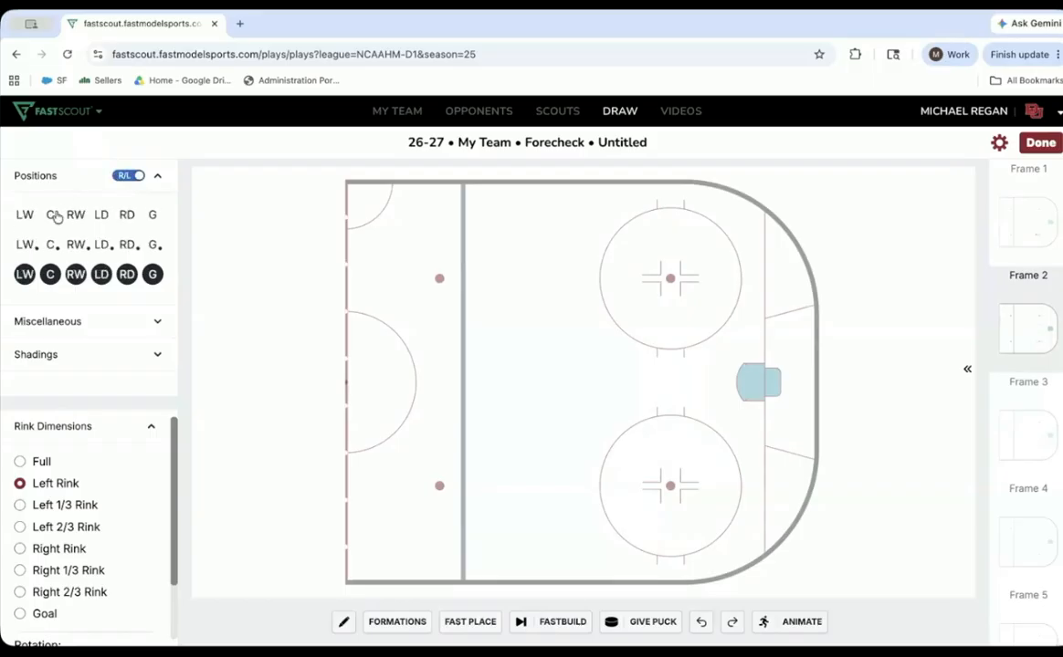
left_click(128, 177)
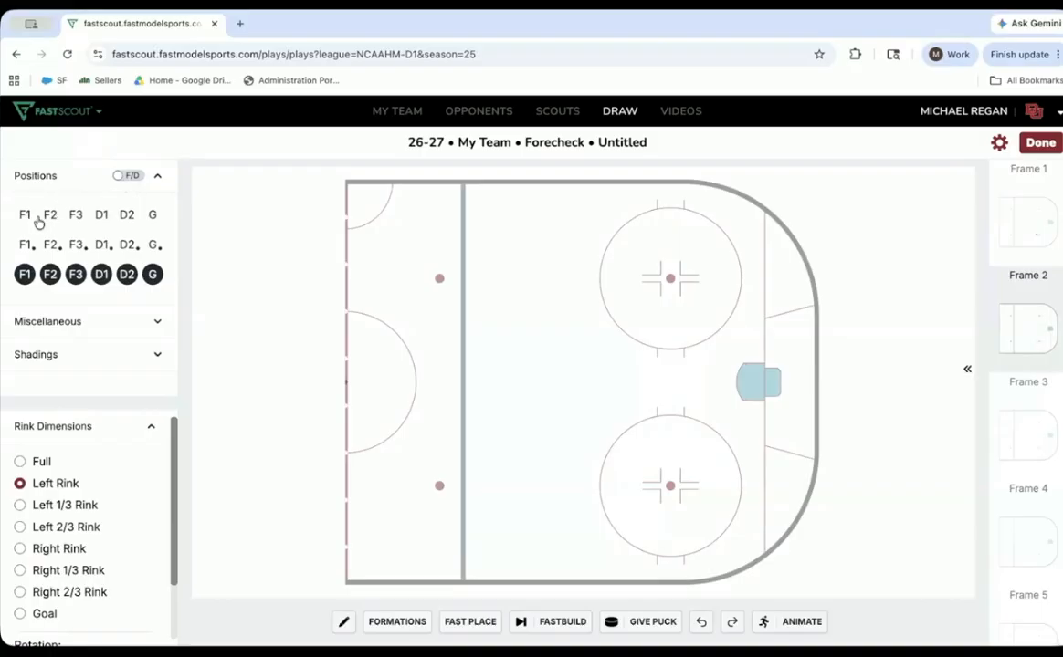
- Place F1 in the lower face-off circle, then use Fast Place for F2 and F3 inside the blue line and D1 and D2 outside it
mouse_move(26, 220)
left_mouse_down()
mouse_move(325, 380)
mouse_move(643, 497)
mouse_move(636, 486)
left_mouse_up()
left_click(470, 623)
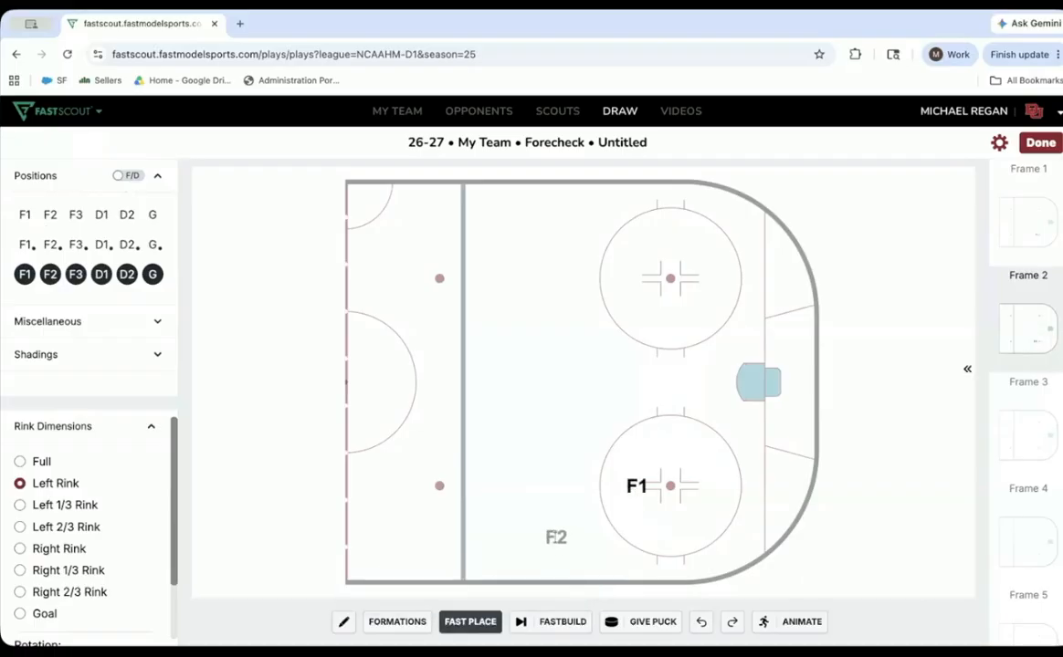
left_click(556, 537)
left_click(551, 343)
left_click(439, 487)
left_click(439, 284)
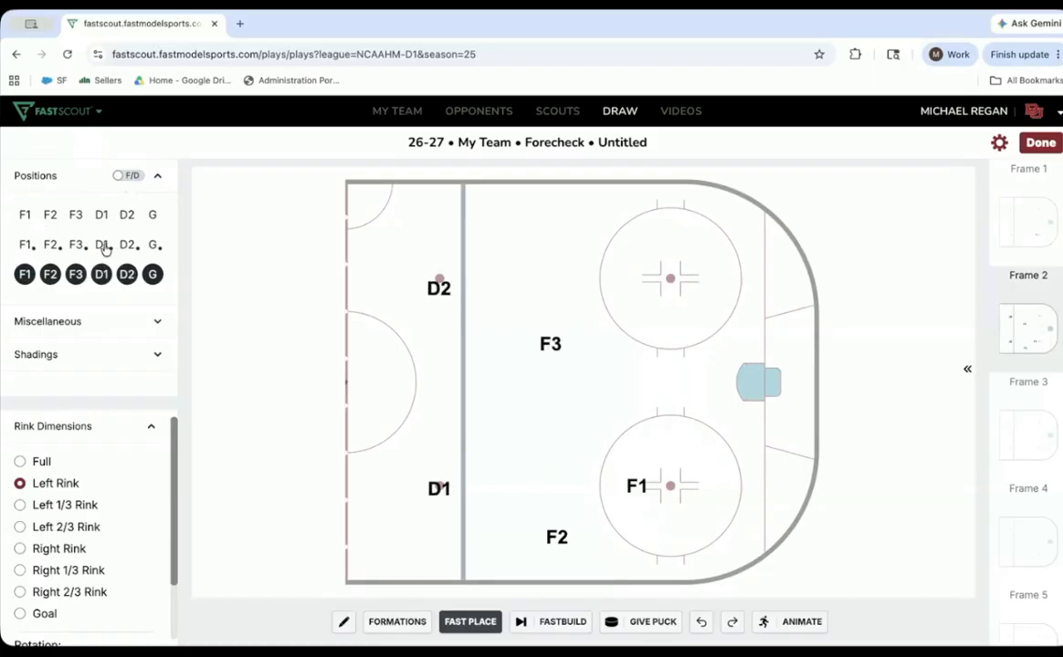
- Add a D1 with the puck below the net and a D2 above it, and color both red #CD4246
left_click_drag(107, 249, 772, 459)
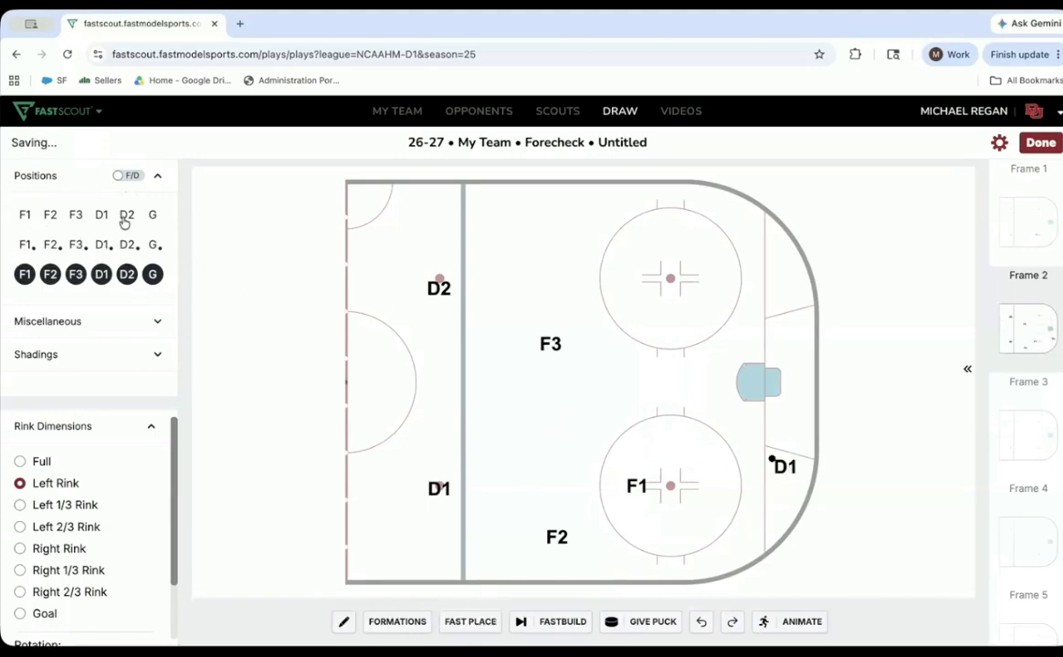
left_click_drag(127, 215, 777, 339)
left_click(785, 465)
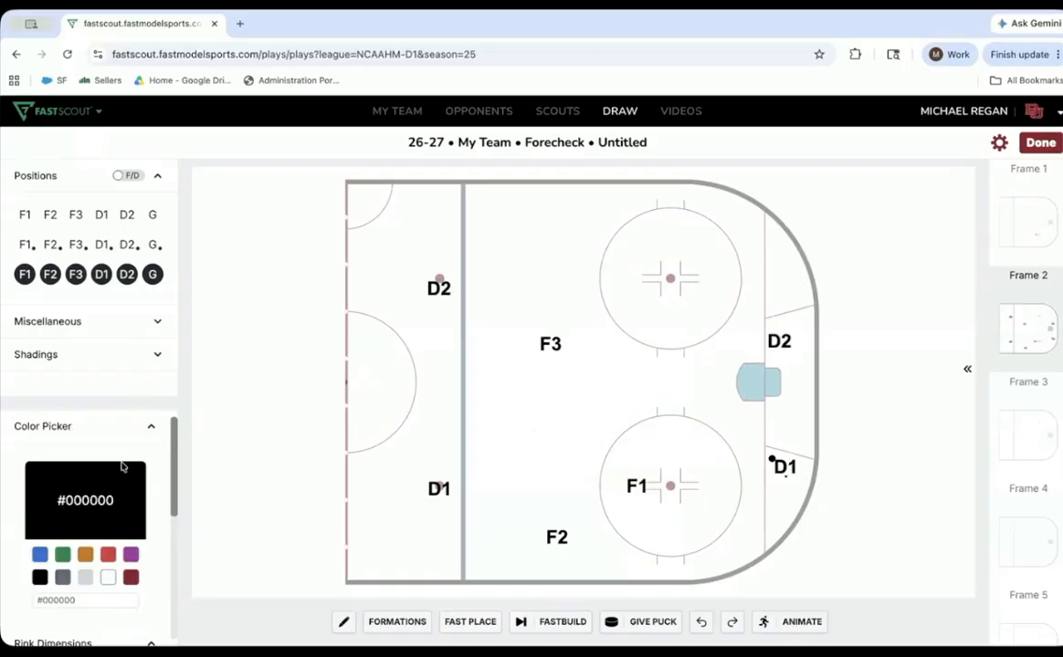
left_click(109, 554)
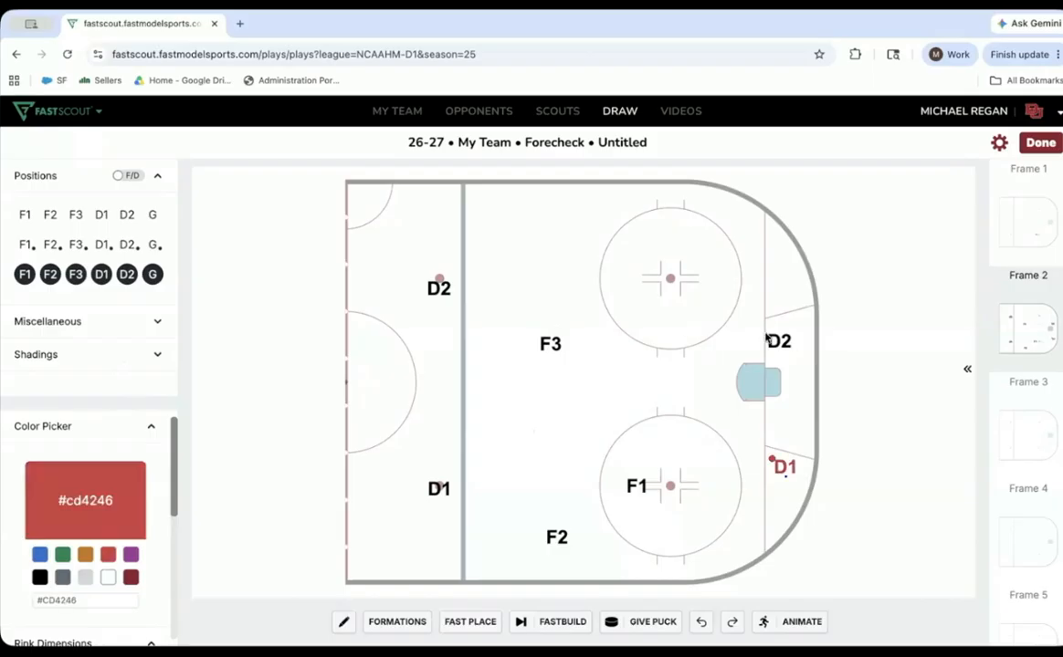
left_click(109, 554)
- Check the right-click options of the F1 marker and relabel the F3 marker as 88
right_click(632, 486)
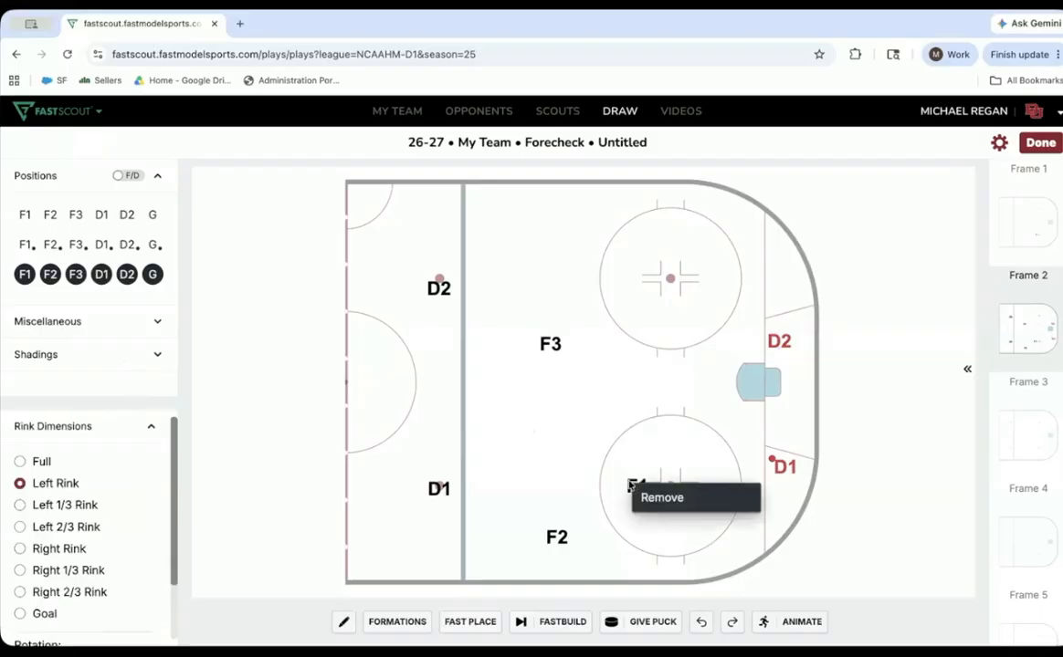
left_click(545, 341)
double_click(545, 342)
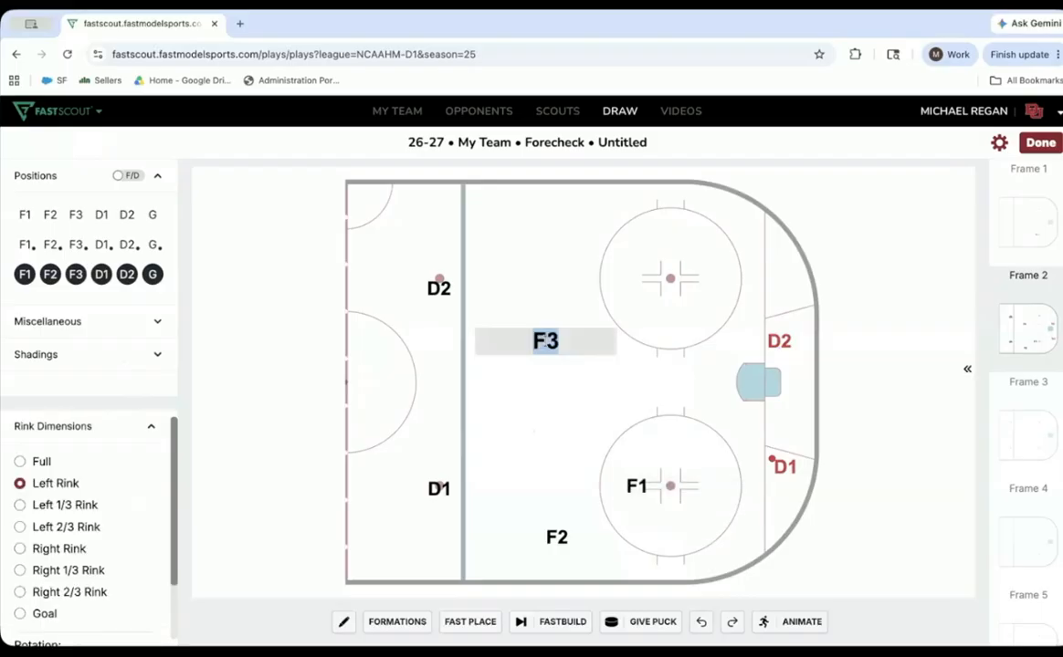
type("88")
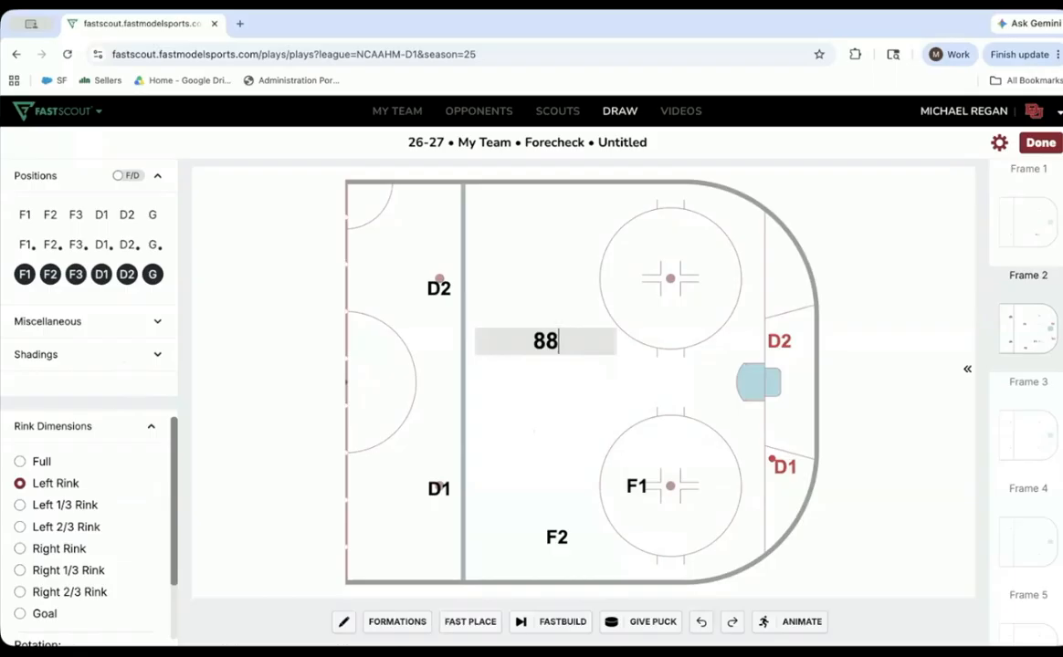
- Relabel the 88 marker as F3
key("BackSpace")
key("BackSpace")
type("f3")
key("BackSpace")
key("BackSpace")
type("F3")
key("Return")
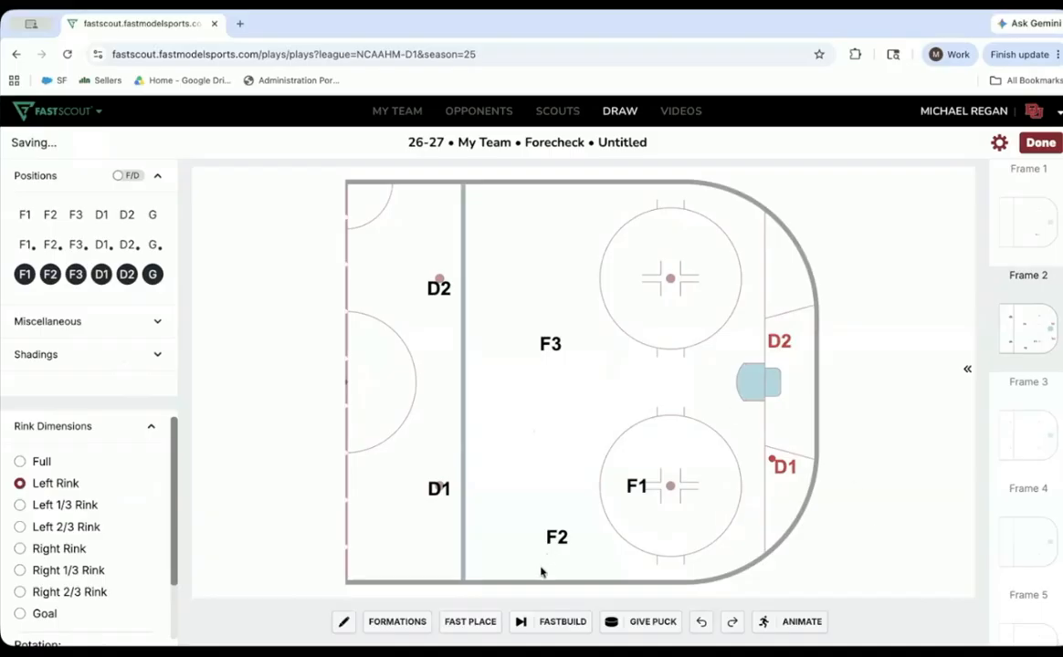
- Draw solid skating arrows from F1 toward red D1 and from F2 and F3 toward the face-off circles, plus a dashed pass from red D1 to D2
left_click(344, 622)
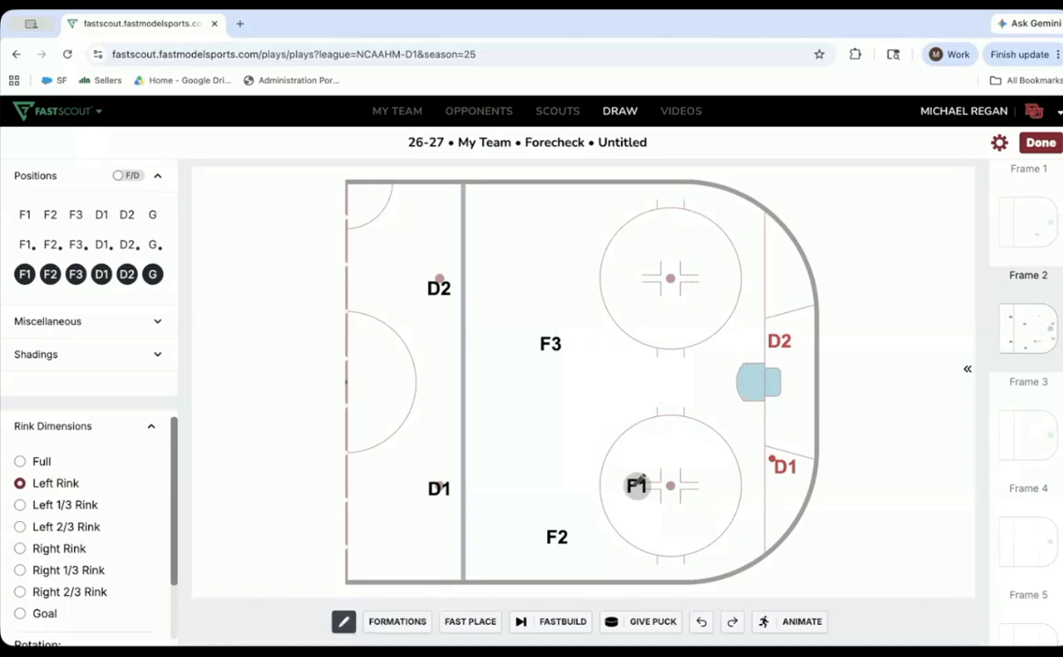
mouse_move(676, 476)
left_mouse_down()
mouse_move(733, 463)
mouse_move(735, 472)
left_mouse_up()
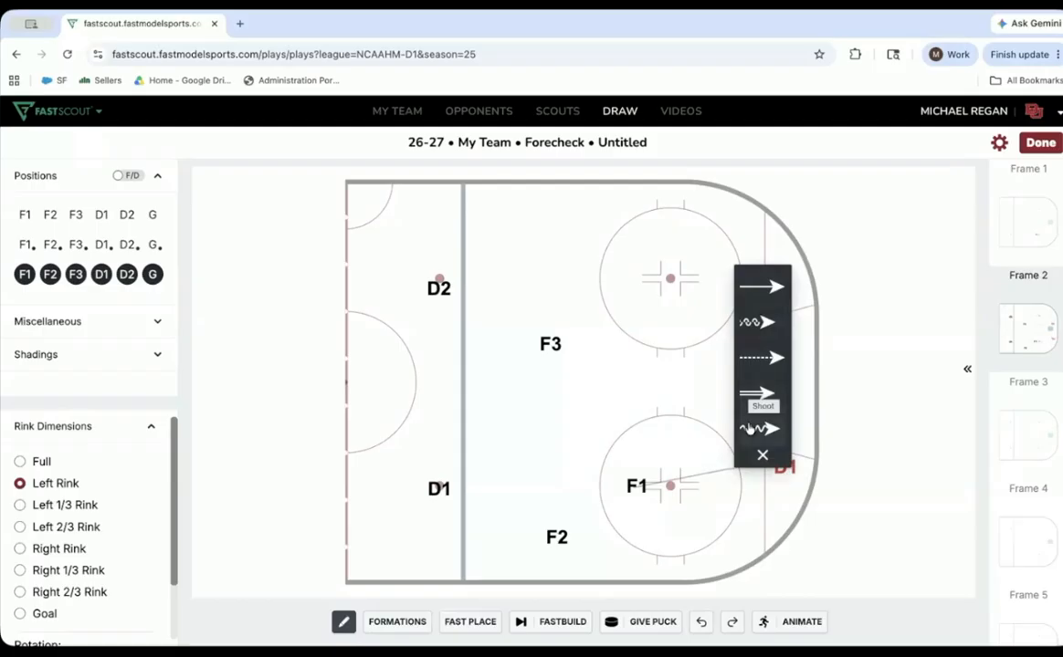
left_click(769, 322)
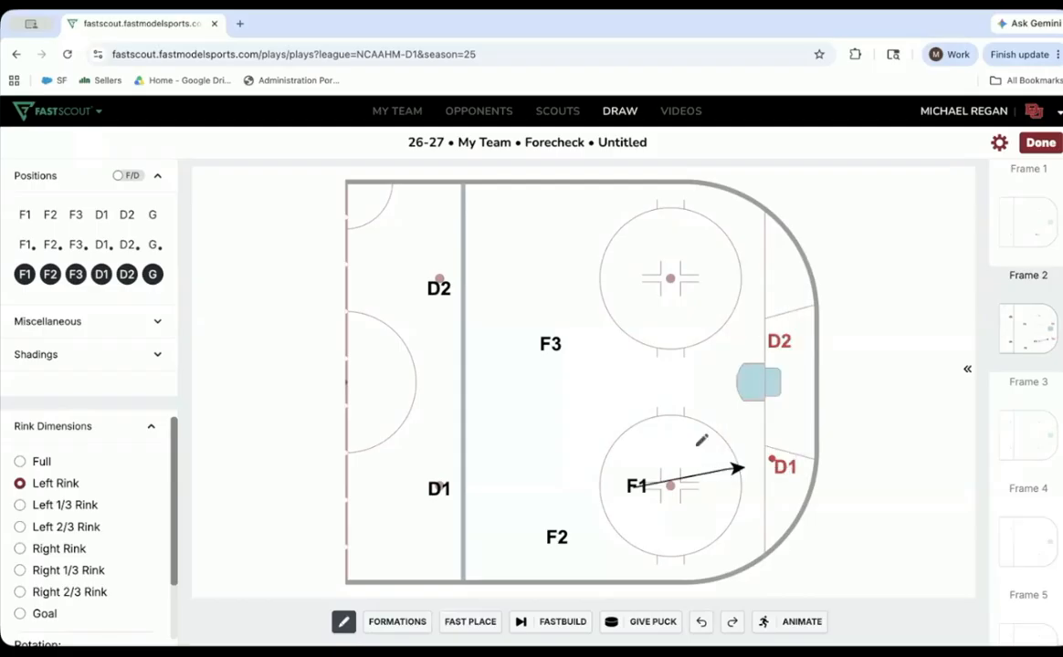
left_click_drag(575, 537, 644, 538)
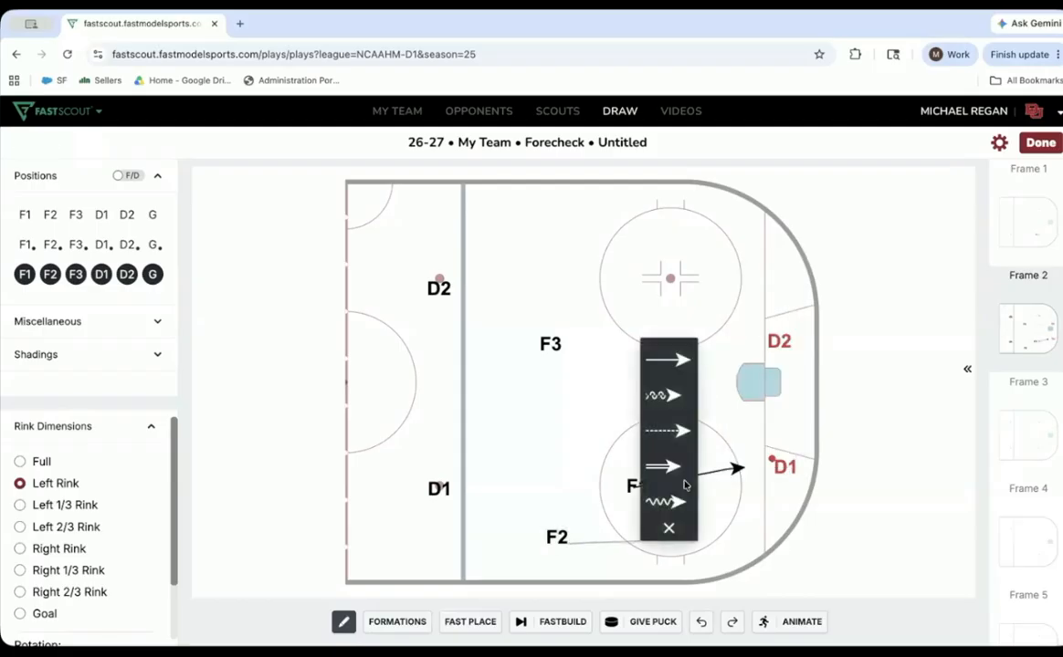
left_click(674, 365)
mouse_move(562, 339)
left_mouse_down()
mouse_move(633, 342)
mouse_move(634, 350)
left_mouse_up()
left_click(657, 361)
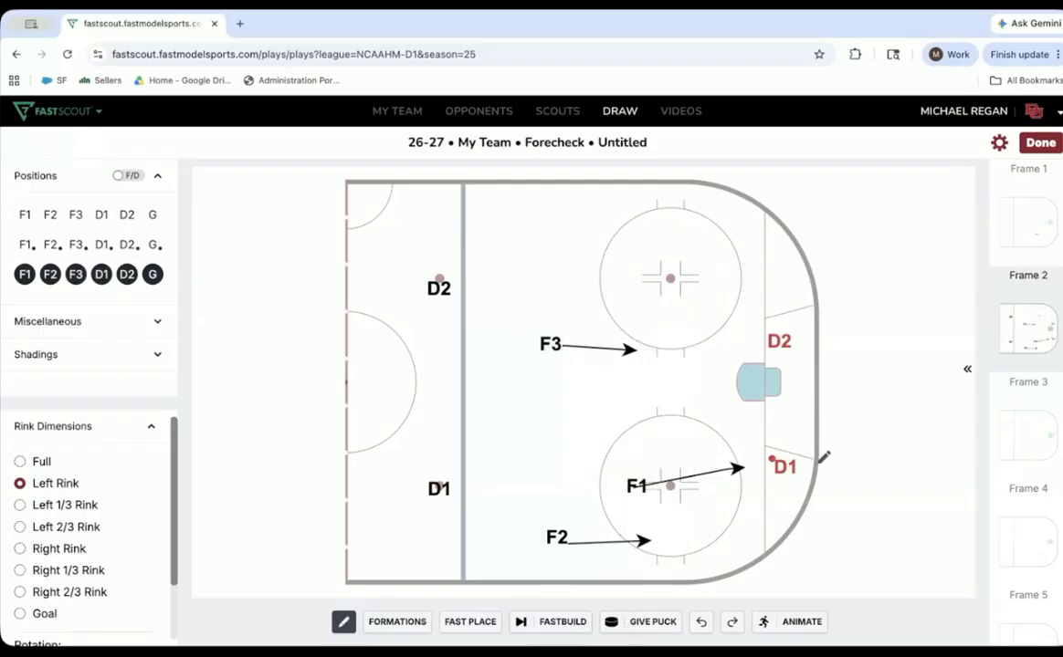
left_click_drag(790, 410, 791, 345)
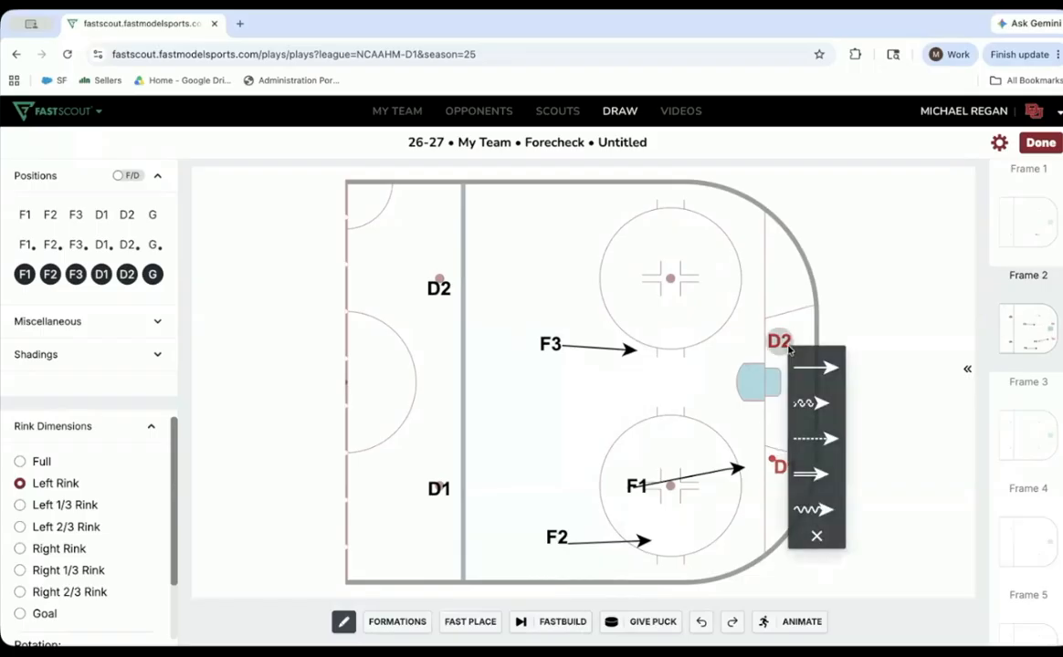
left_click(830, 440)
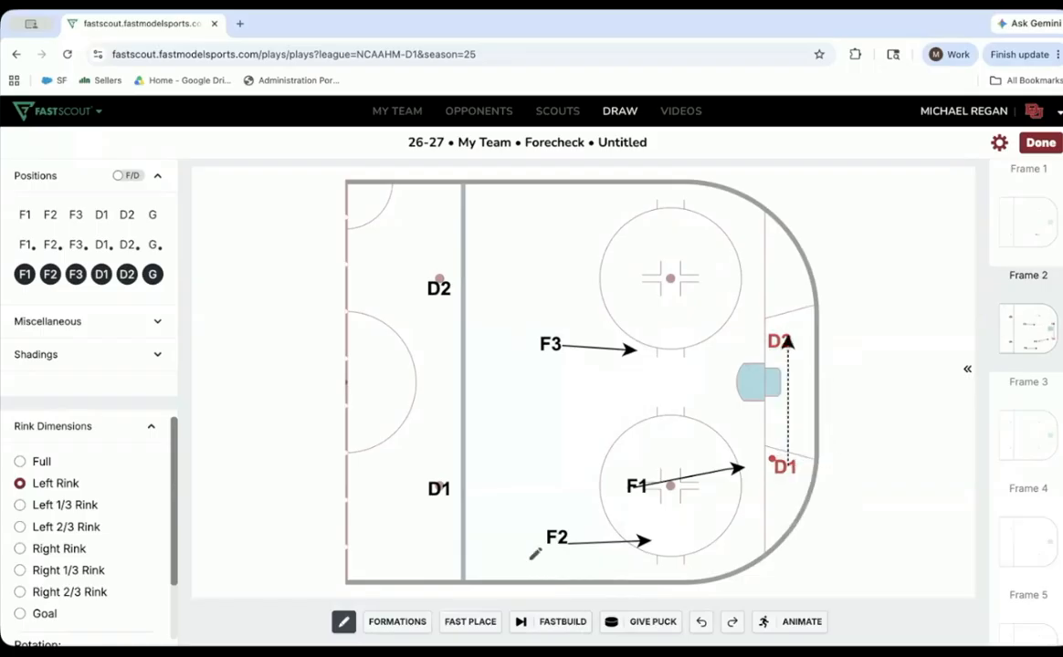
- Open the animation timeline, extend the F2 and F3 movements to end with F1's, and play the animation
left_click(786, 629)
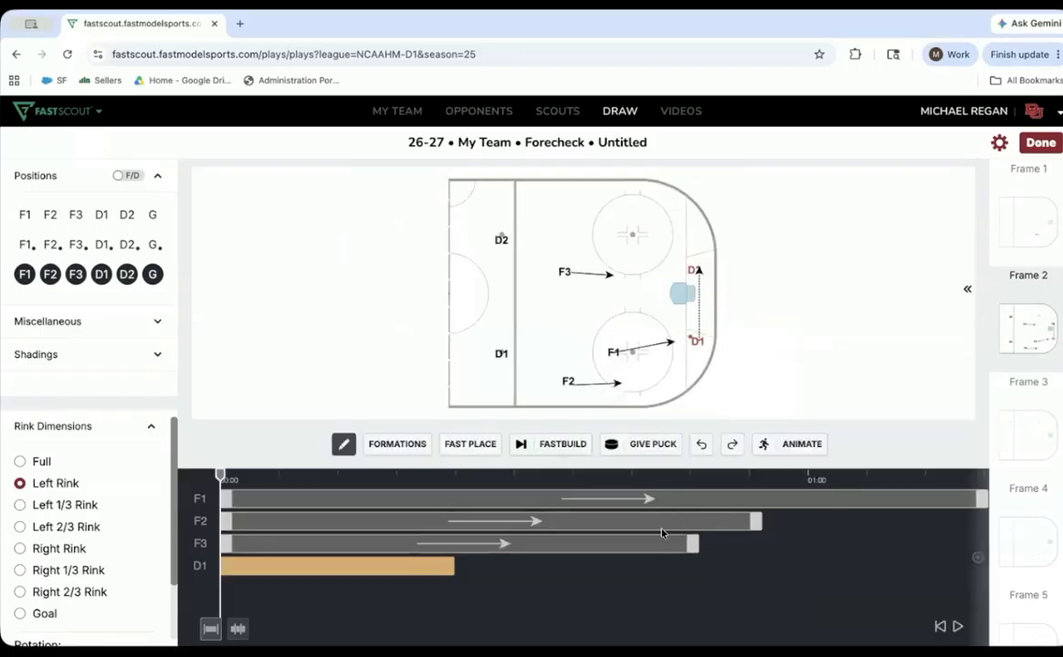
left_click_drag(755, 527, 973, 560)
left_click_drag(696, 544, 978, 545)
key("space")
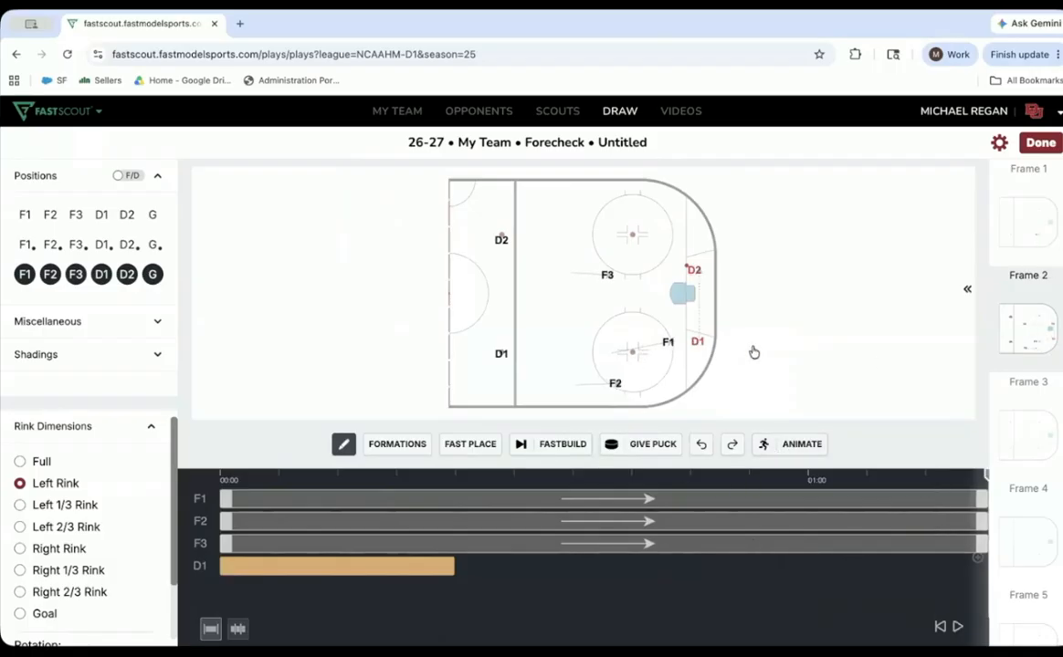
- Advance to a new frame and draw skating arrows from F3 to red D2, F1 curving to the net front, and F2 to the high slot
left_click(543, 447)
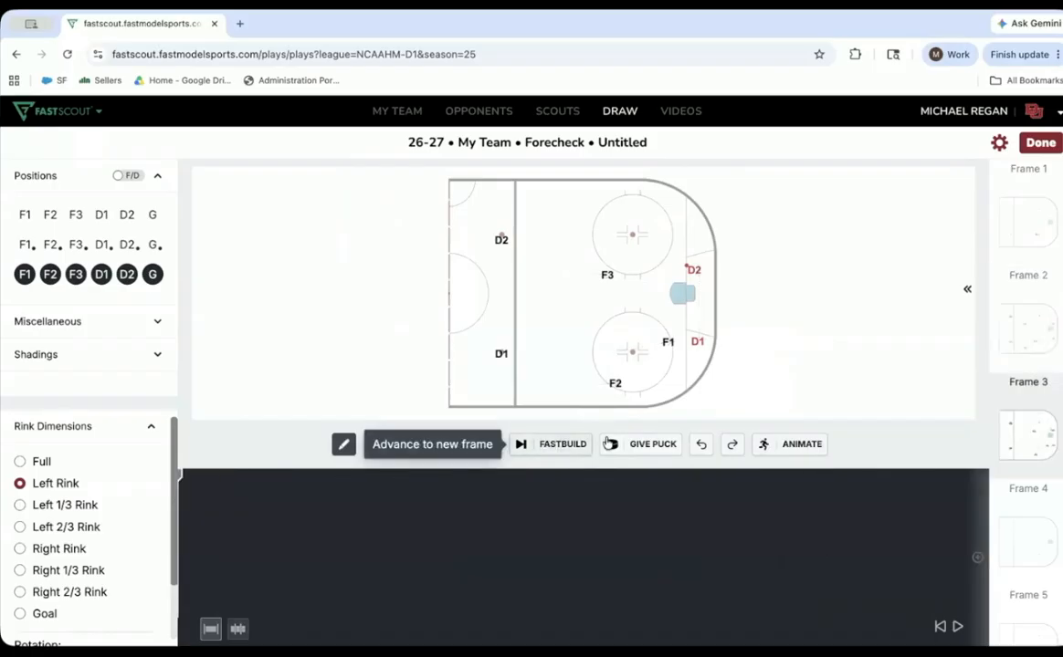
left_click(782, 446)
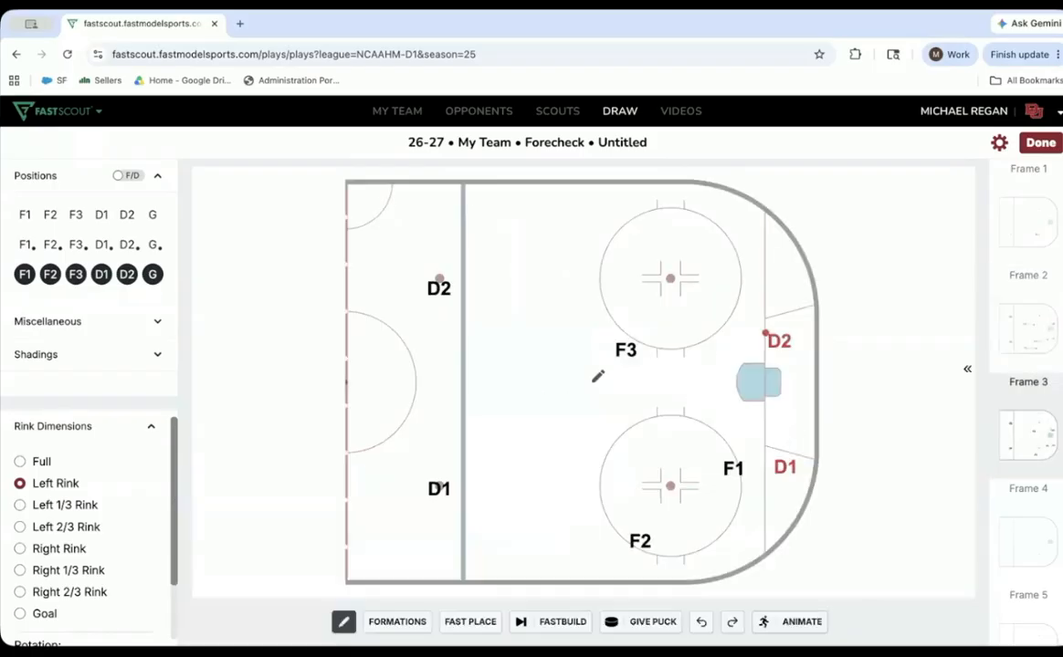
left_click_drag(631, 341, 763, 337)
left_click(783, 363)
mouse_move(742, 460)
left_mouse_down()
mouse_move(730, 376)
mouse_move(705, 381)
left_mouse_up()
left_click(732, 400)
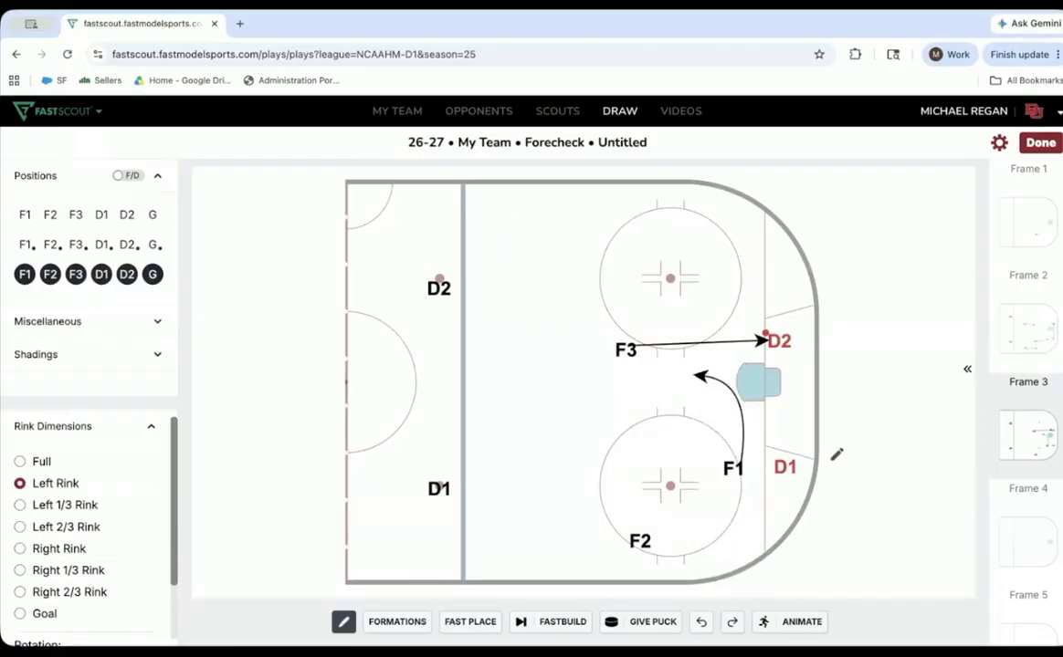
left_click_drag(637, 537, 562, 426)
left_click(589, 445)
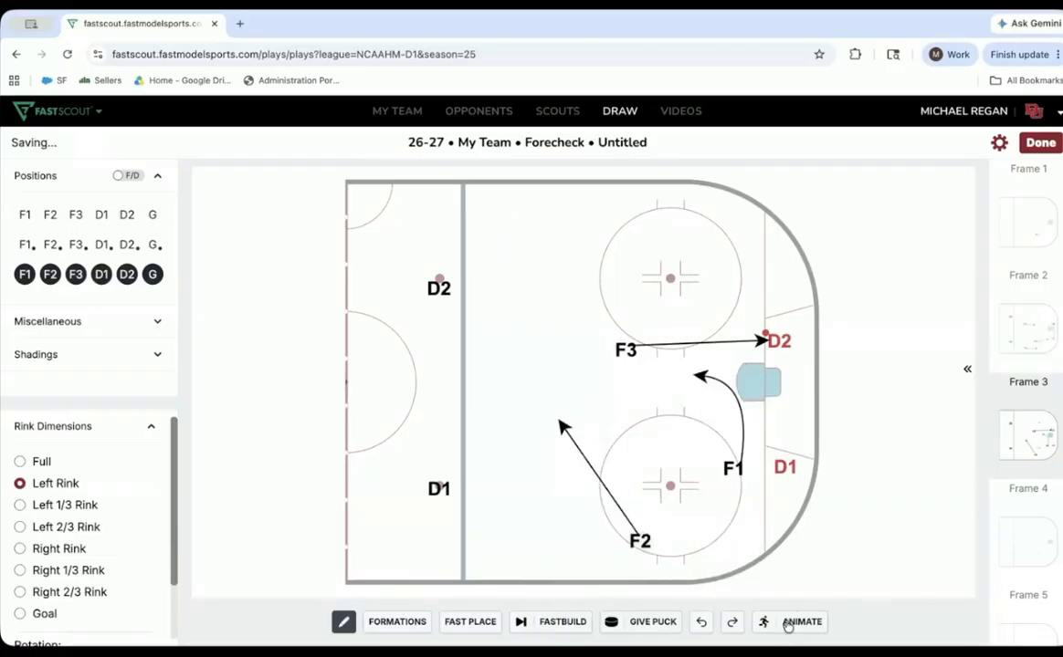
- In the animation timeline, delay F2's start slightly, extend F1's movement to end with F3's, and play the frame
left_click(807, 621)
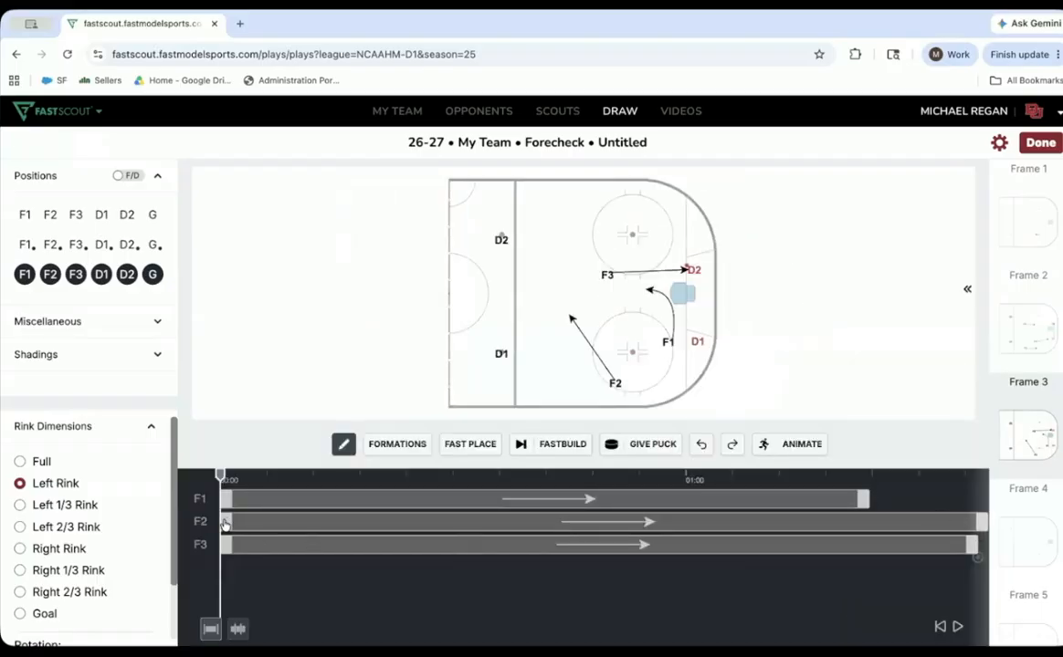
left_click_drag(227, 523, 257, 522)
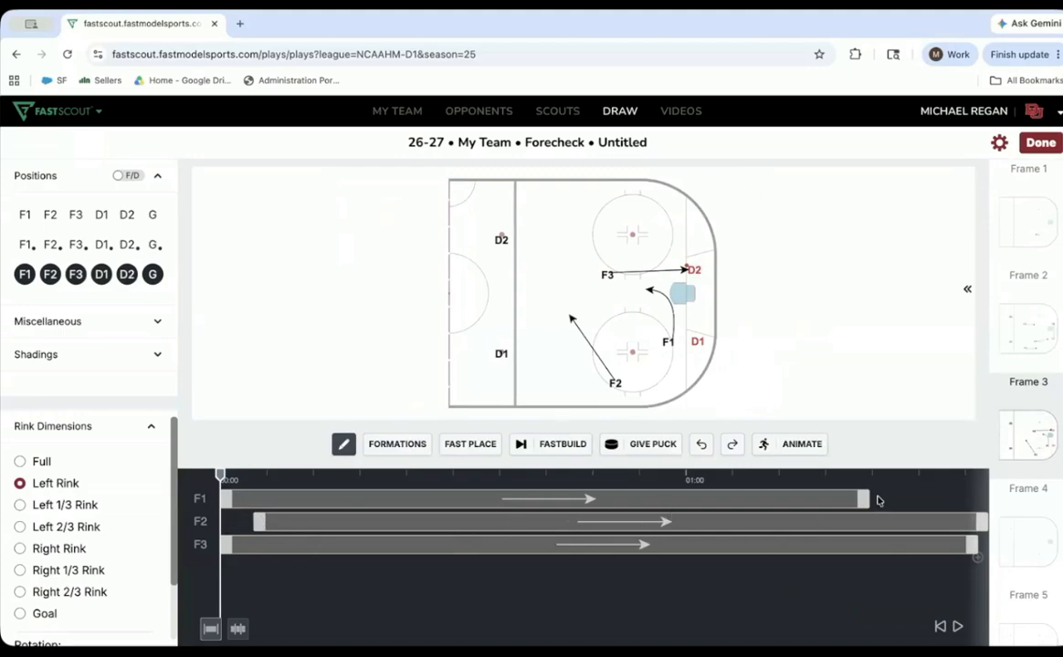
left_click_drag(864, 499, 992, 506)
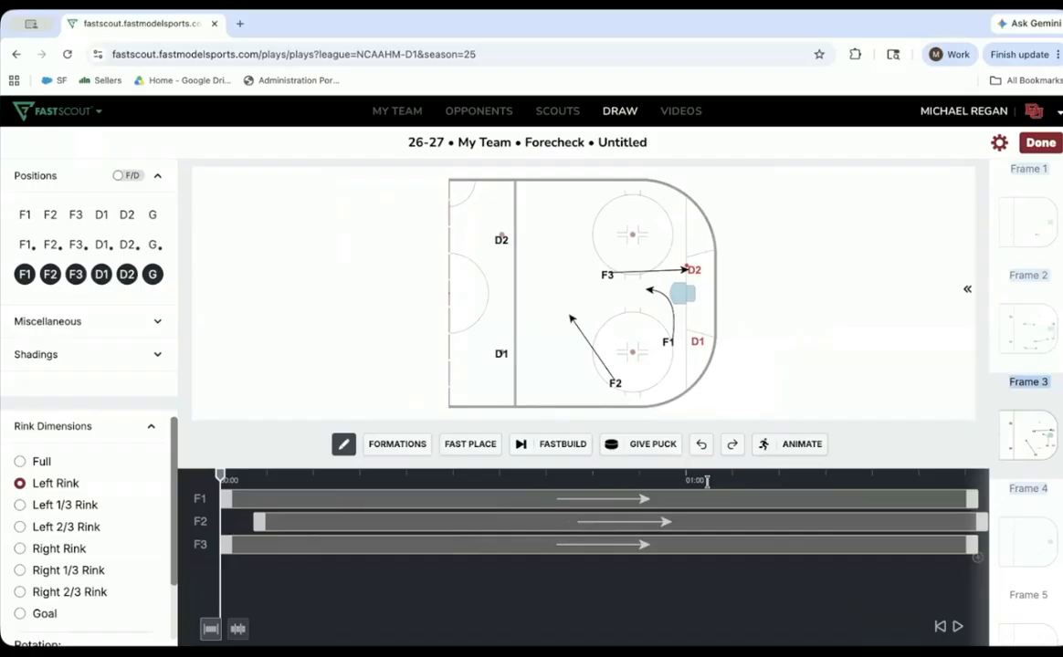
key("space")
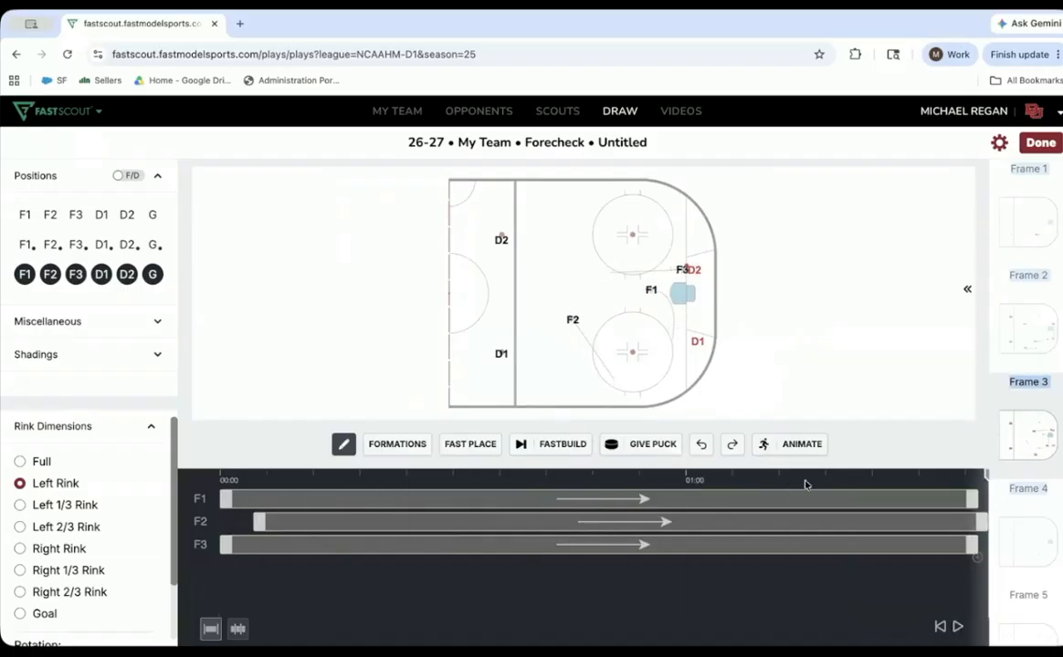
- Advance to a new frame, add a marker above the upper face-off circle, label it W, and color it red #CD4246
left_click(559, 448)
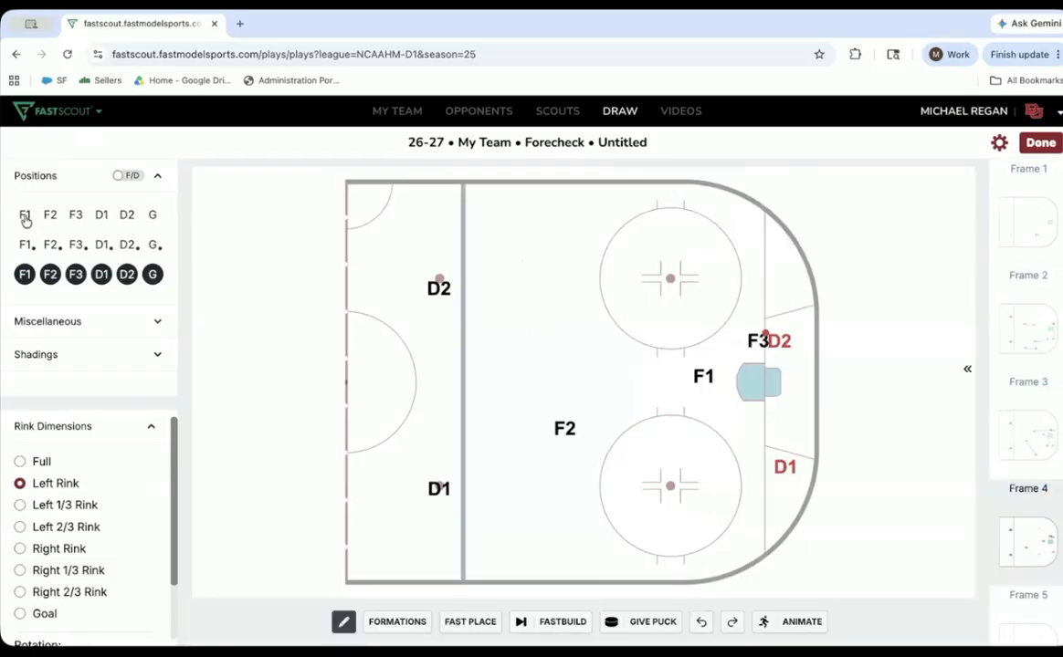
mouse_move(25, 219)
left_mouse_down()
mouse_move(289, 297)
mouse_move(476, 311)
mouse_move(619, 241)
mouse_move(680, 190)
left_mouse_up()
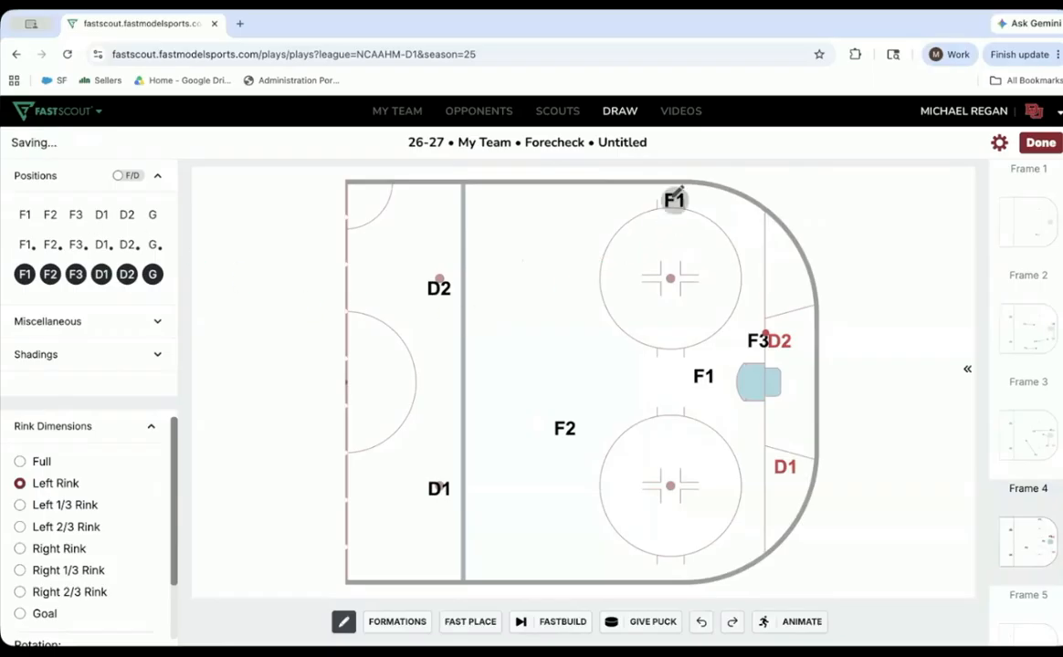
double_click(675, 199)
type("W")
left_click(190, 436)
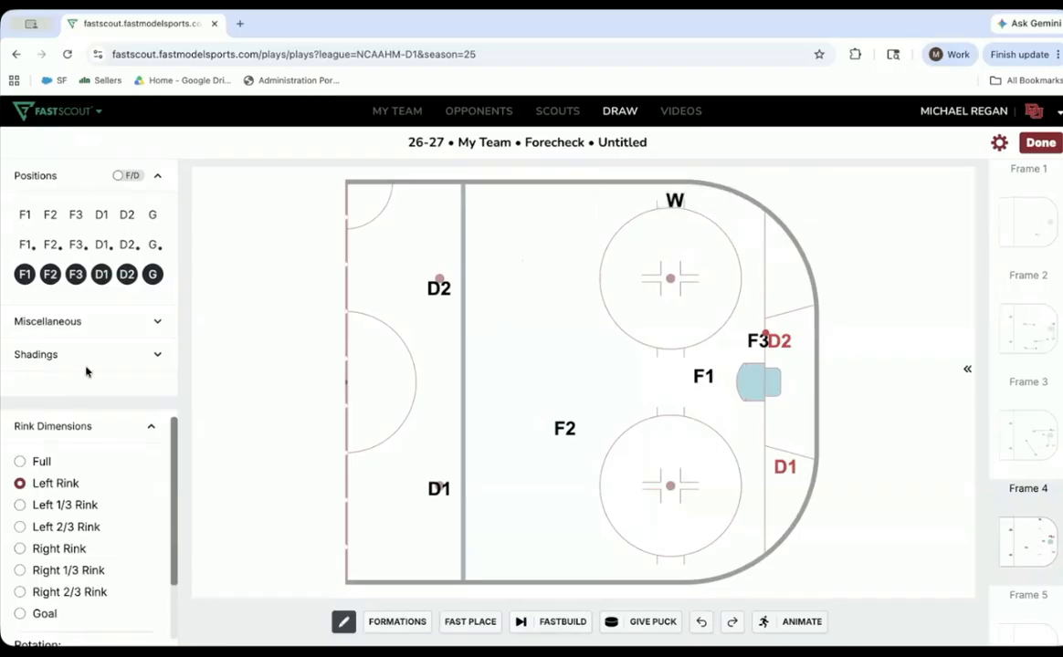
left_click(674, 199)
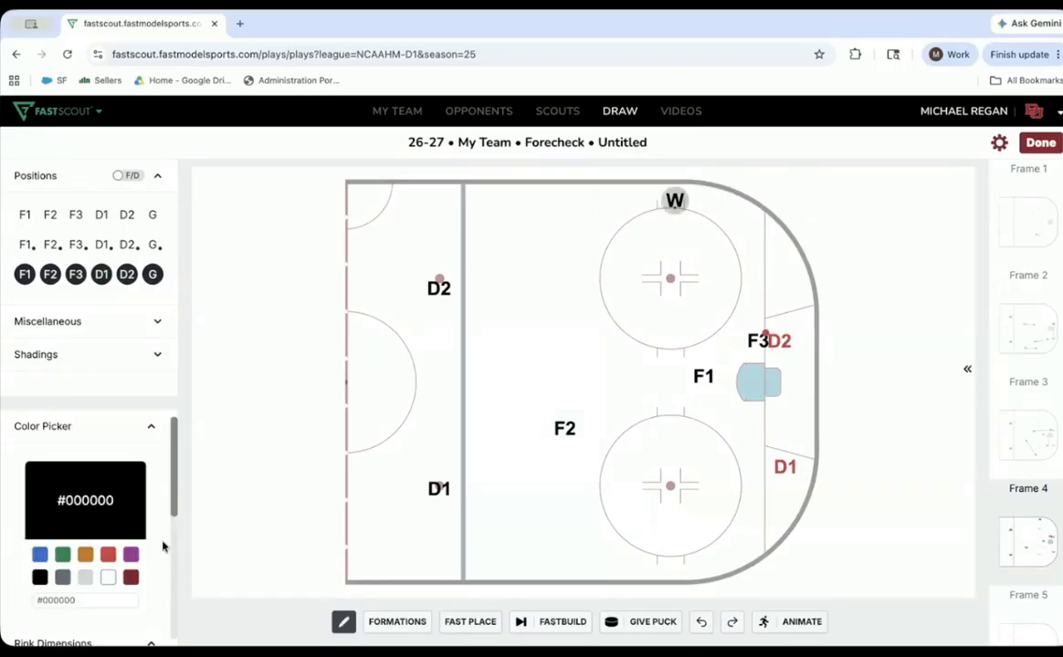
left_click(108, 554)
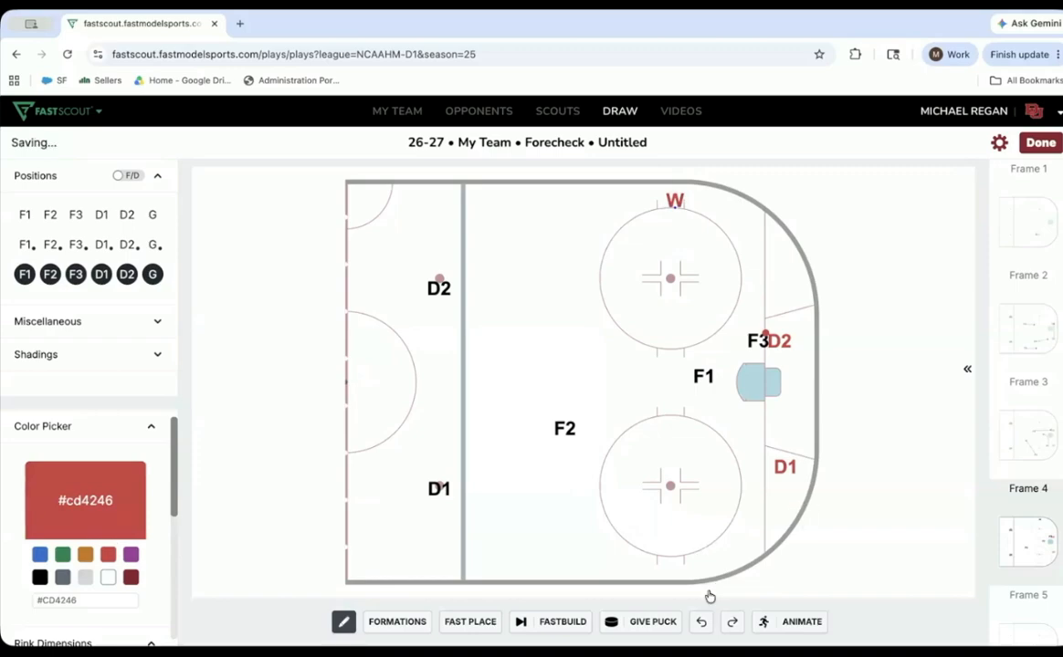
- Draw a curved dashed pass from red D2 to W and a solid skating arrow from black D2 toward W
left_click(782, 336)
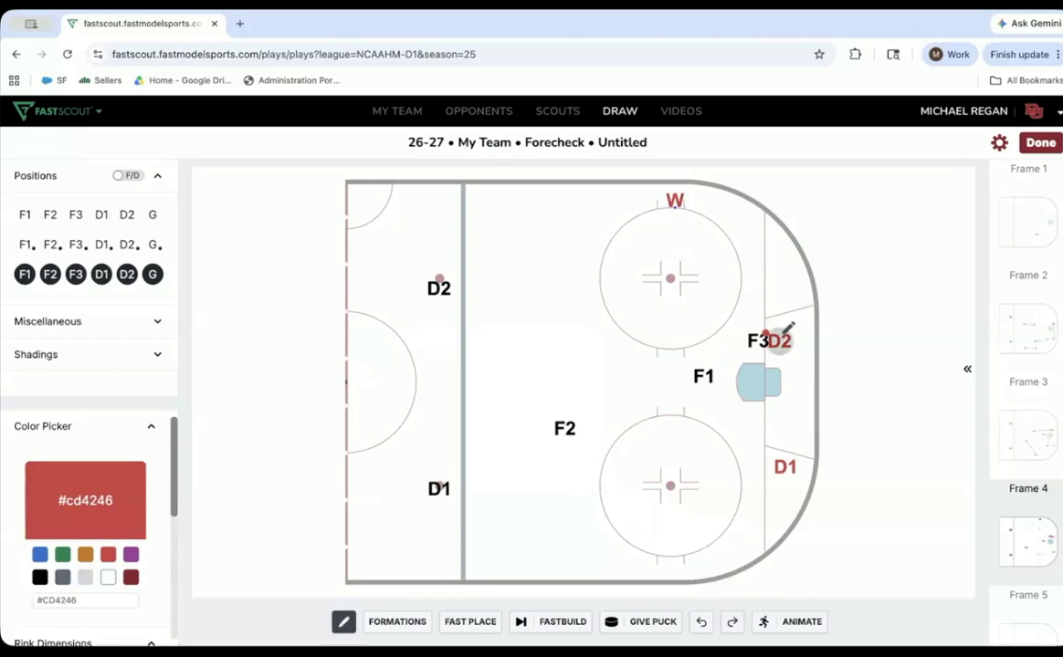
mouse_move(783, 327)
left_mouse_down()
mouse_move(787, 273)
mouse_move(762, 224)
mouse_move(709, 203)
left_mouse_up()
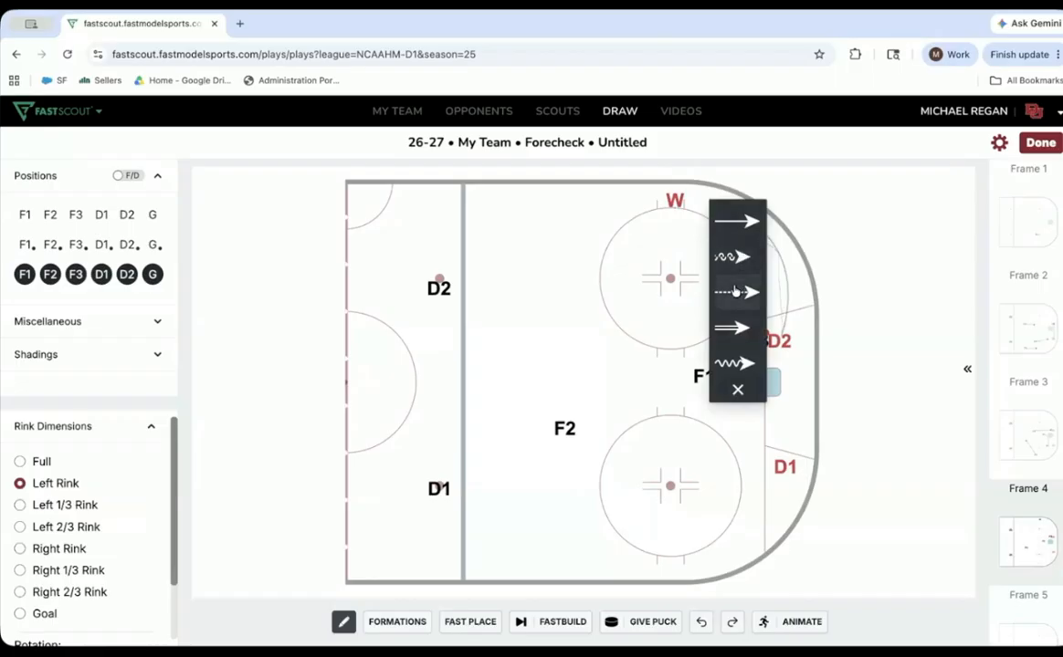
left_click(733, 293)
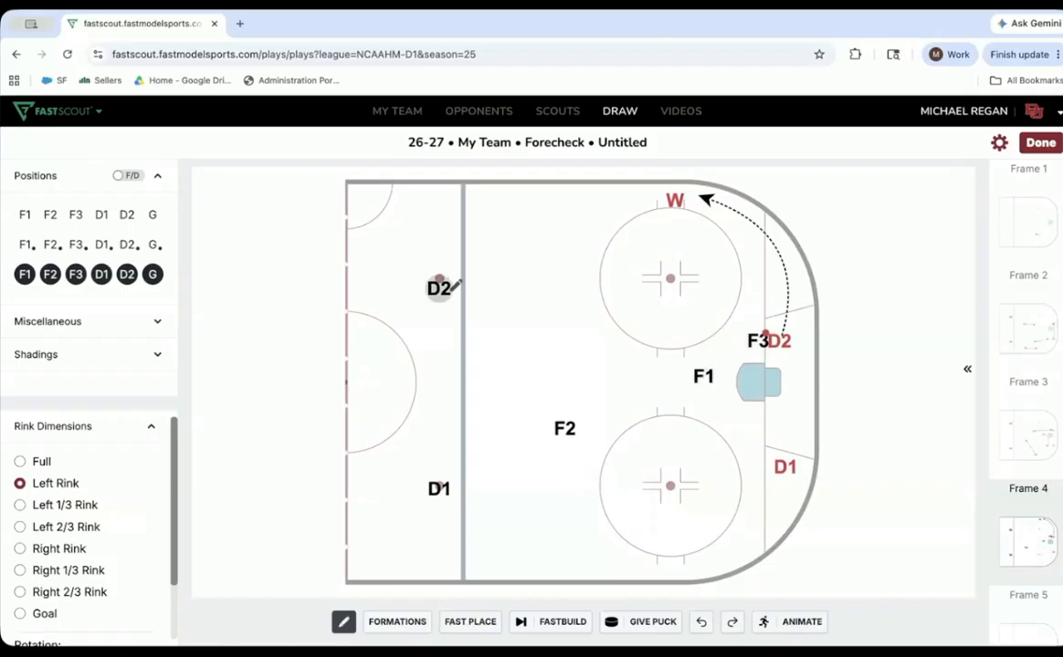
mouse_move(556, 249)
left_mouse_down()
mouse_move(569, 202)
mouse_move(584, 192)
mouse_move(639, 221)
left_mouse_up()
left_click(656, 234)
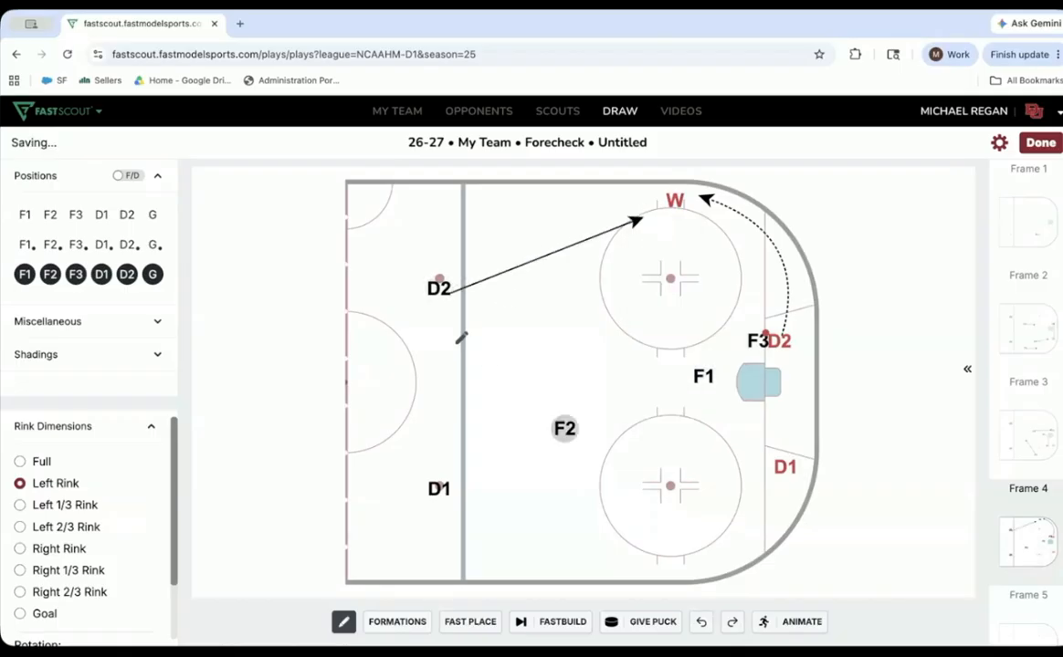
- Draw solid skating arrows from F2 back across the blue line, F1 to the high slot, and F3 to the upper circle's lower edge
left_click_drag(460, 338, 442, 334)
left_click(517, 308)
left_click_drag(702, 377, 583, 374)
left_click(612, 393)
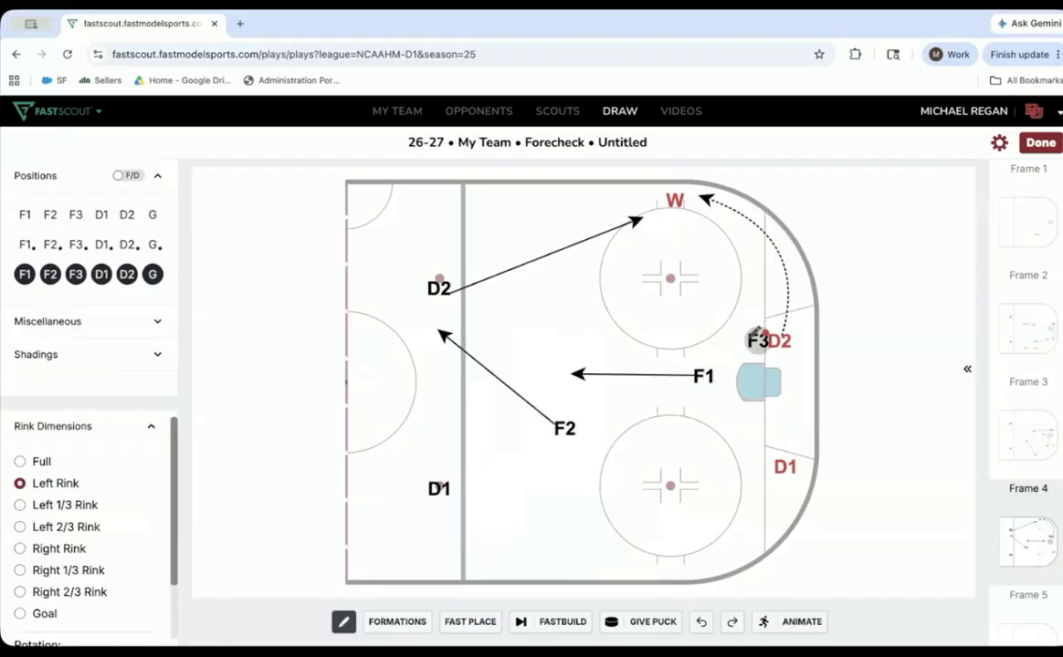
left_click_drag(756, 336, 676, 341)
left_click(707, 367)
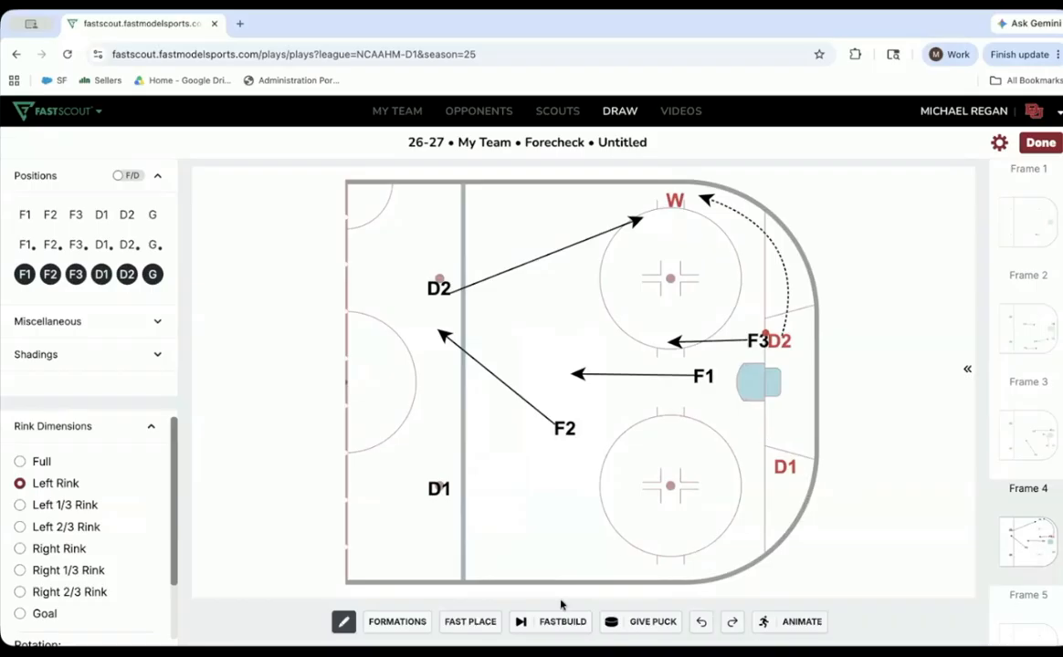
- Open the animation timeline, extend the F1, F2 and F3 movements to end with D2's, and play the frame
left_click(785, 621)
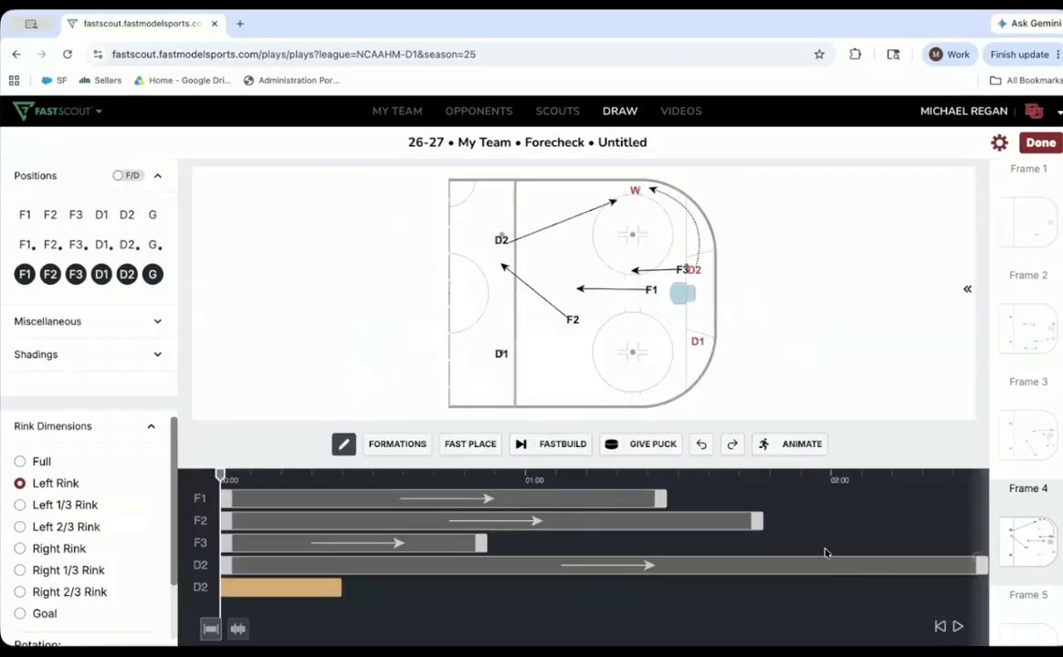
left_click_drag(662, 497, 978, 498)
left_click_drag(765, 528, 991, 531)
left_click_drag(481, 551, 995, 557)
key("space")
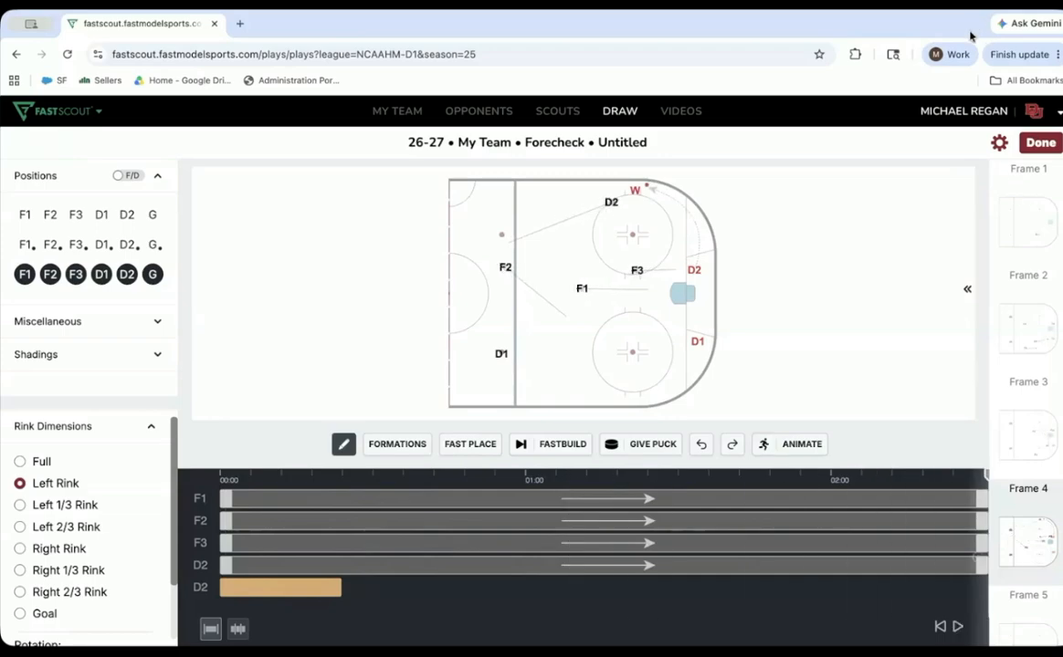
- Open the diagram's details, name it FC 1-2-2 AGG, and keep its series as Forecheck
left_click(999, 144)
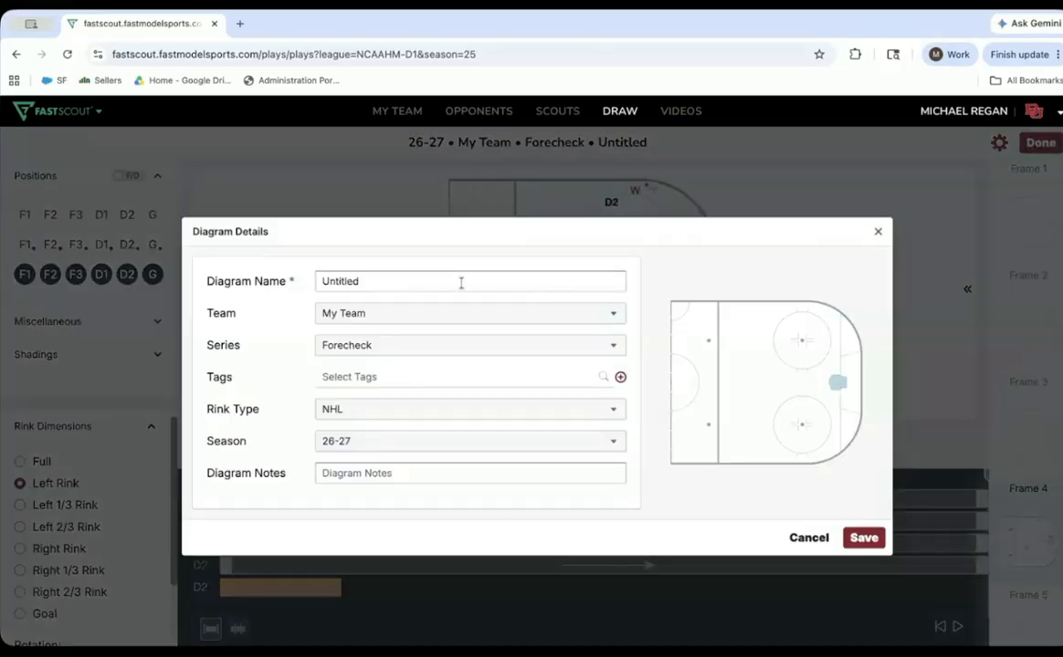
left_click(456, 285)
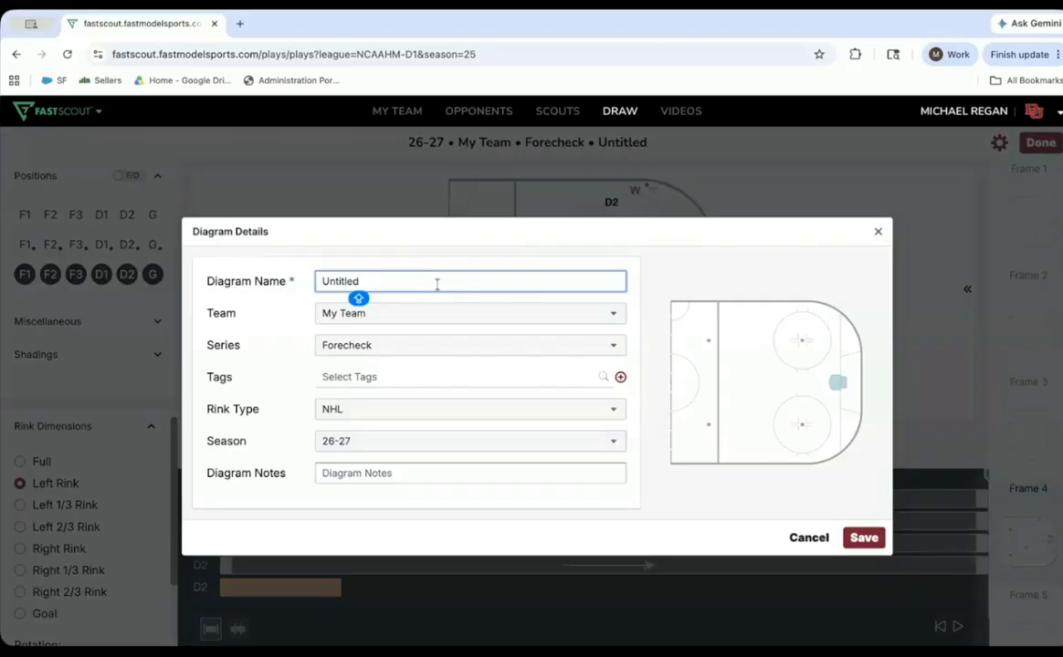
key("ctrl+a")
type("FC")
left_click(342, 352)
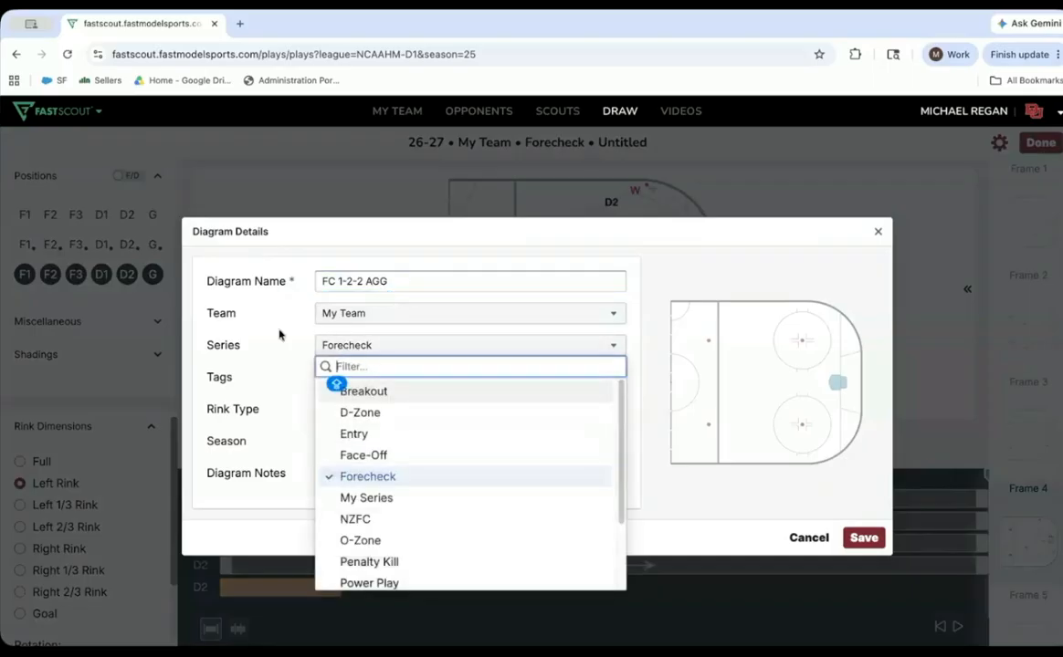
left_click(474, 410)
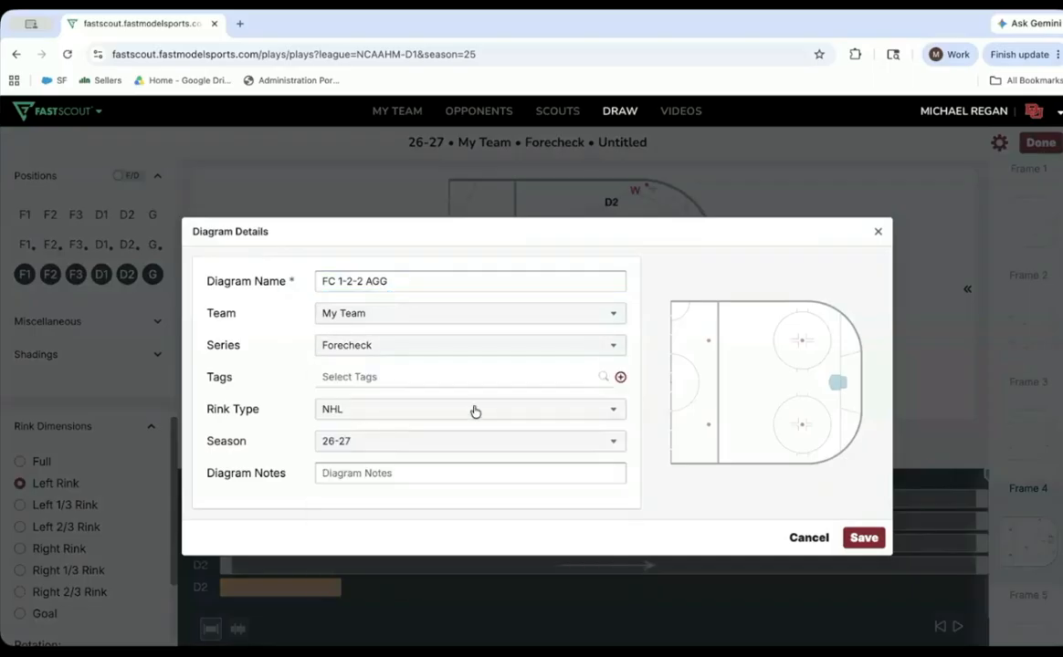
- Create a new tag named AGGRESSIVE for the diagram, keeping the default background and text colors
left_click(544, 380)
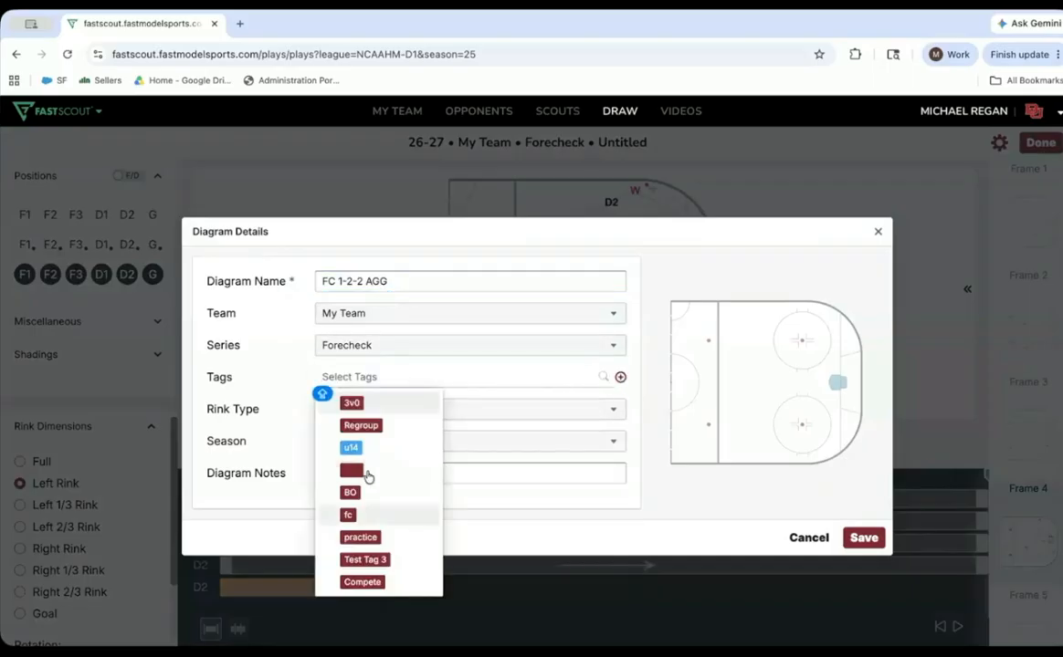
left_click(620, 379)
left_click(404, 264)
type("AGGRESSIVE")
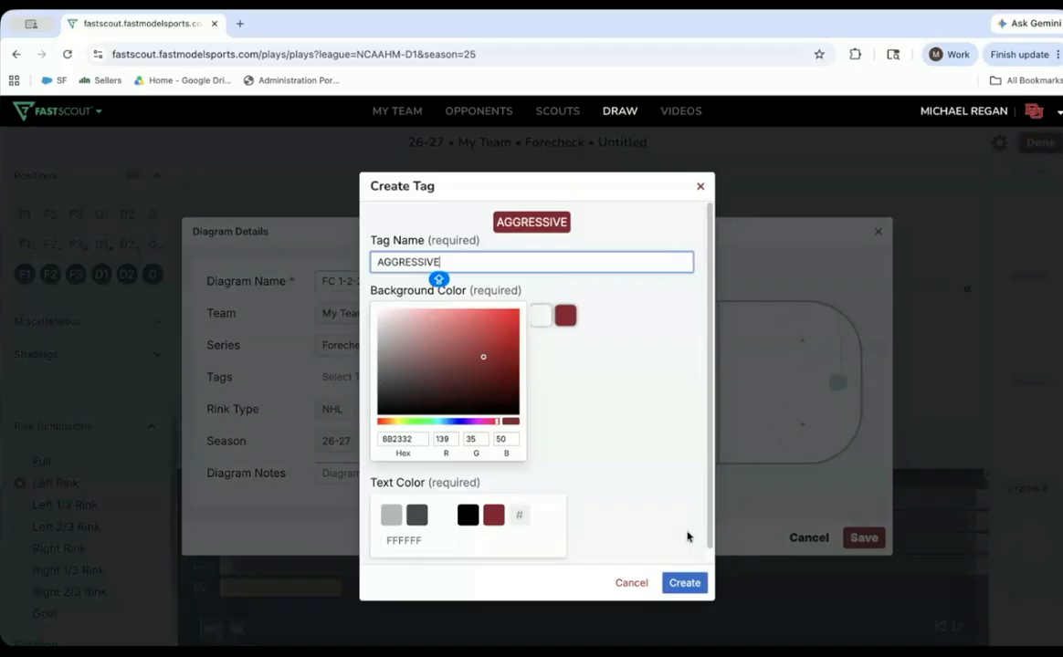
left_click(683, 580)
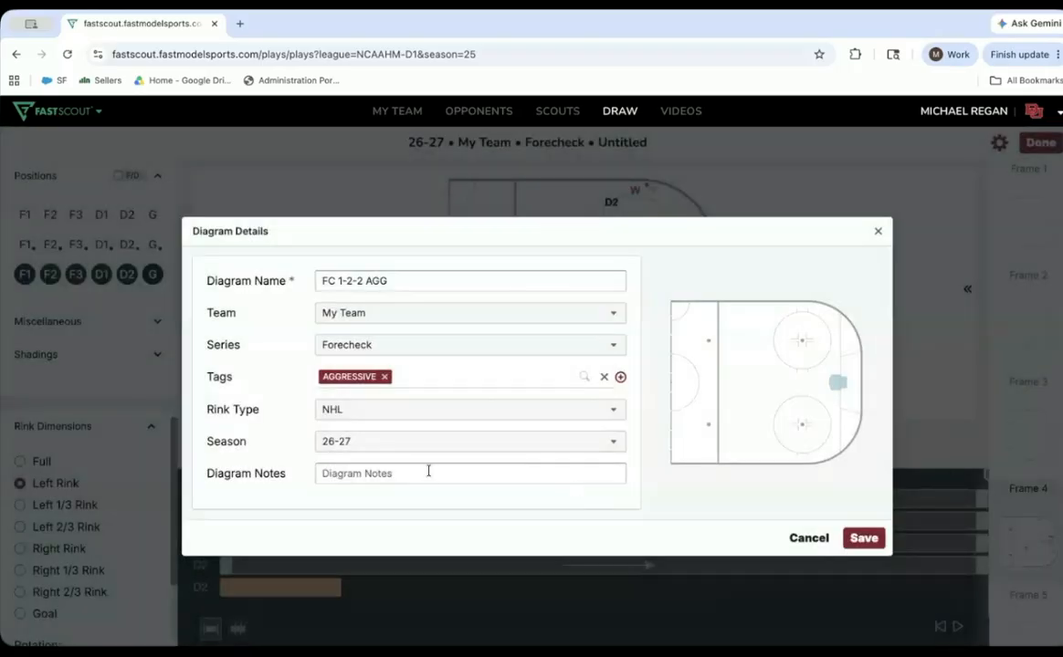
- Enter AGGRESSIVE 1-2-2 as the diagram notes and save the diagram details
left_click(428, 472)
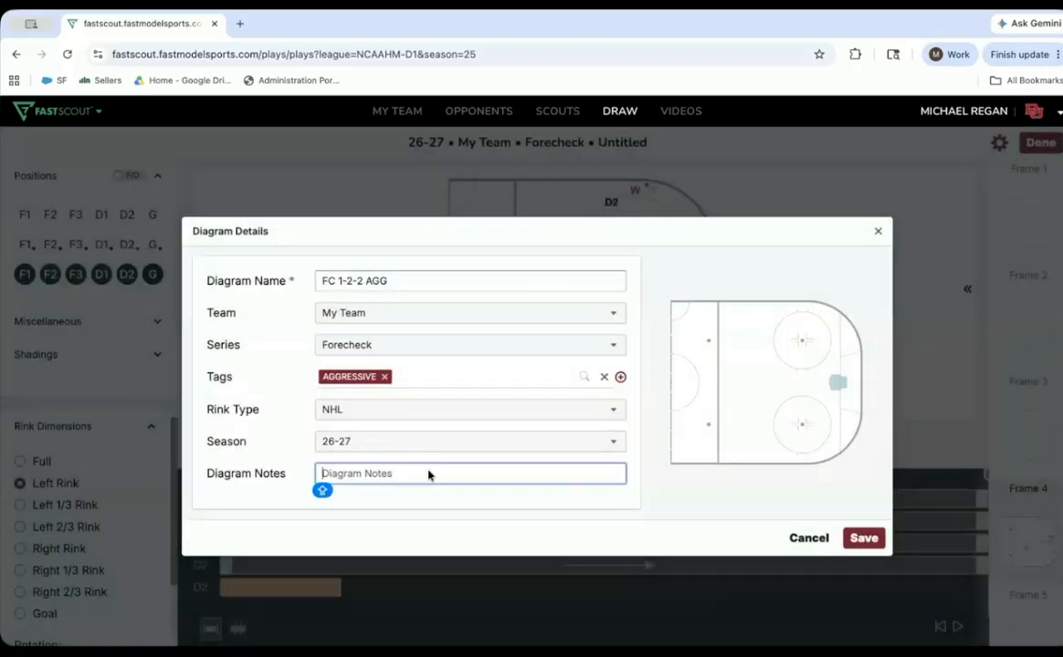
type("AGGRES")
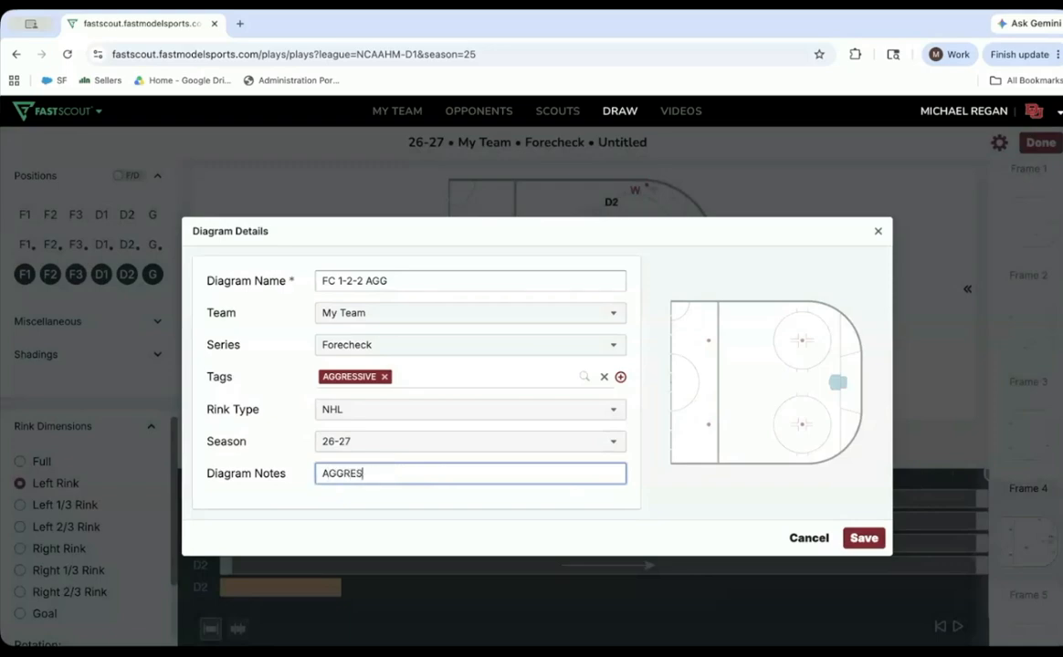
type("SIVE 1-2-2")
left_click(877, 544)
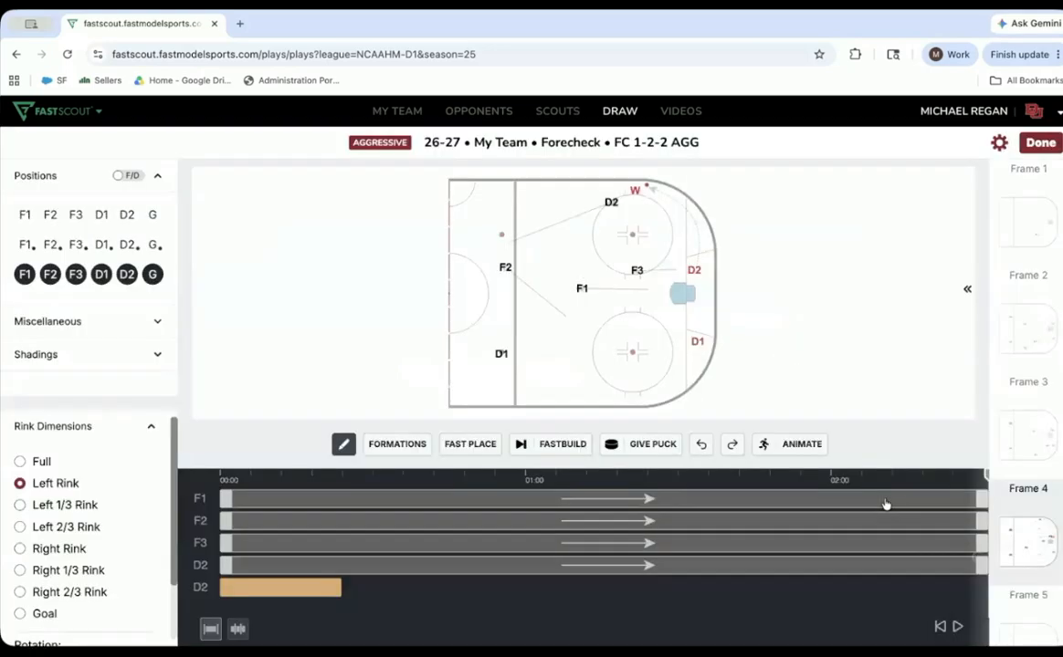
- Close the animation timeline and add the description D PINCH HARD to Frame 4
left_click(794, 444)
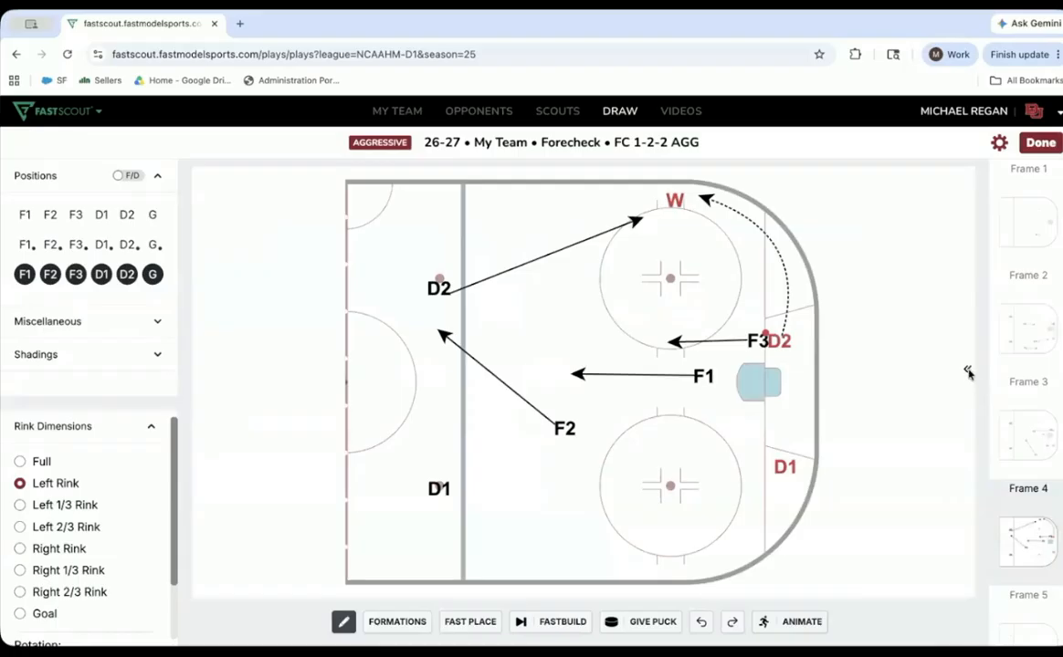
left_click(968, 372)
left_click(772, 293)
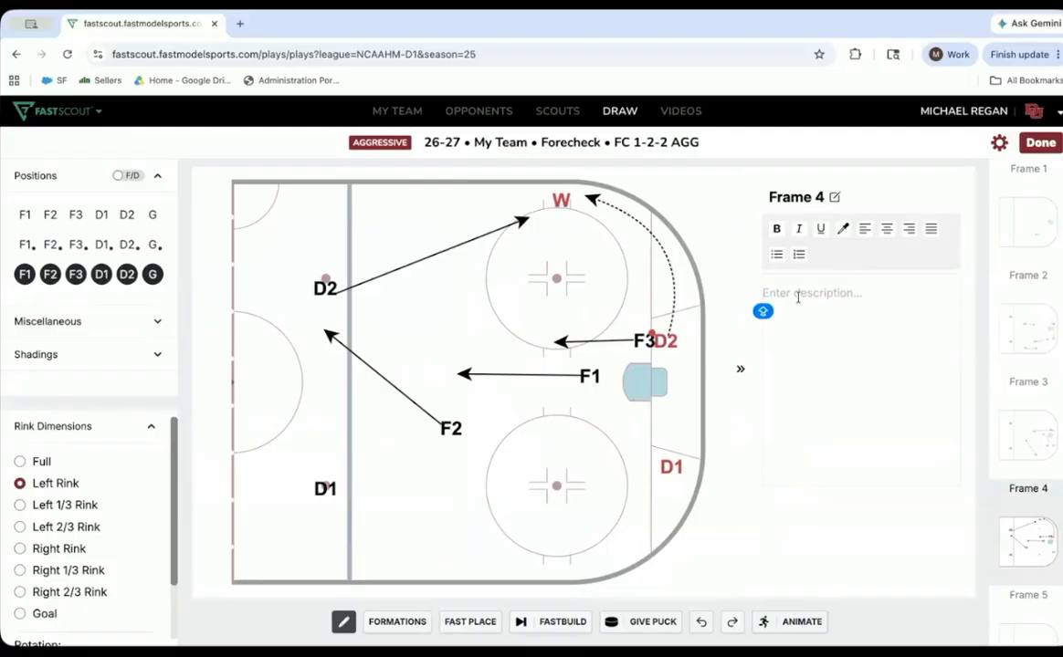
type("D PINCH HARD")
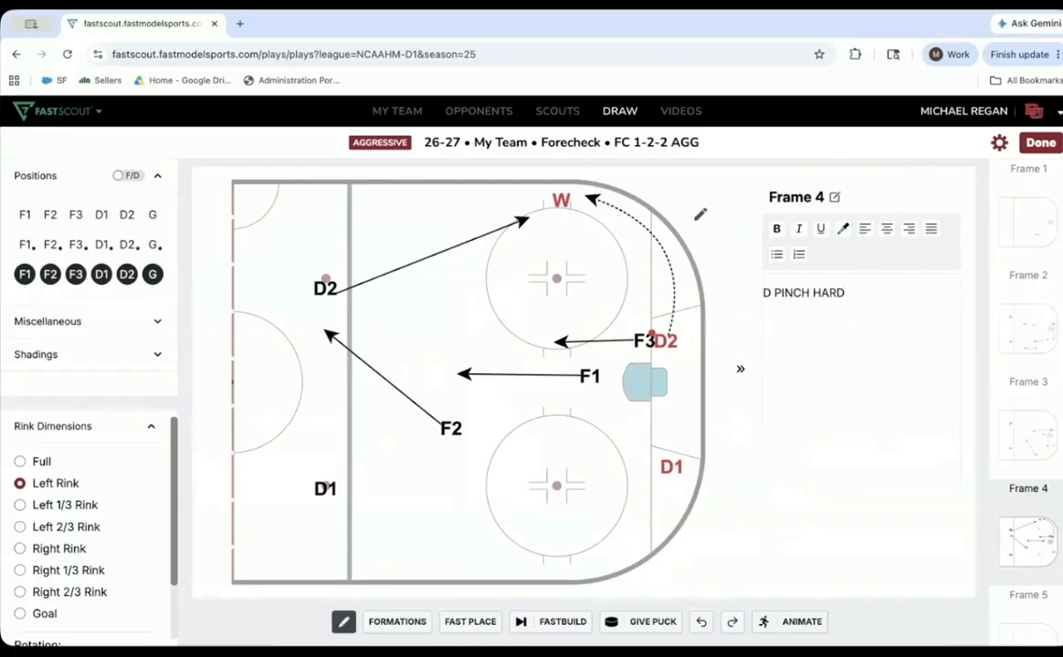
- Finish editing the diagram and play the FC 1-2-2 AGG animation from the diagram list's preview
left_click(1042, 143)
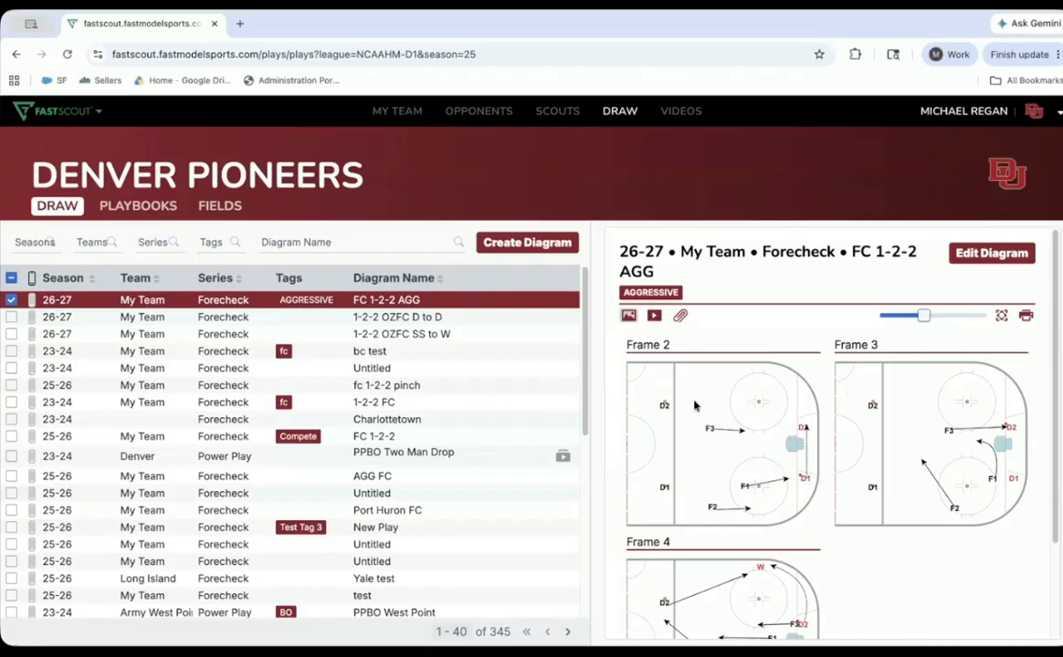
left_click(653, 315)
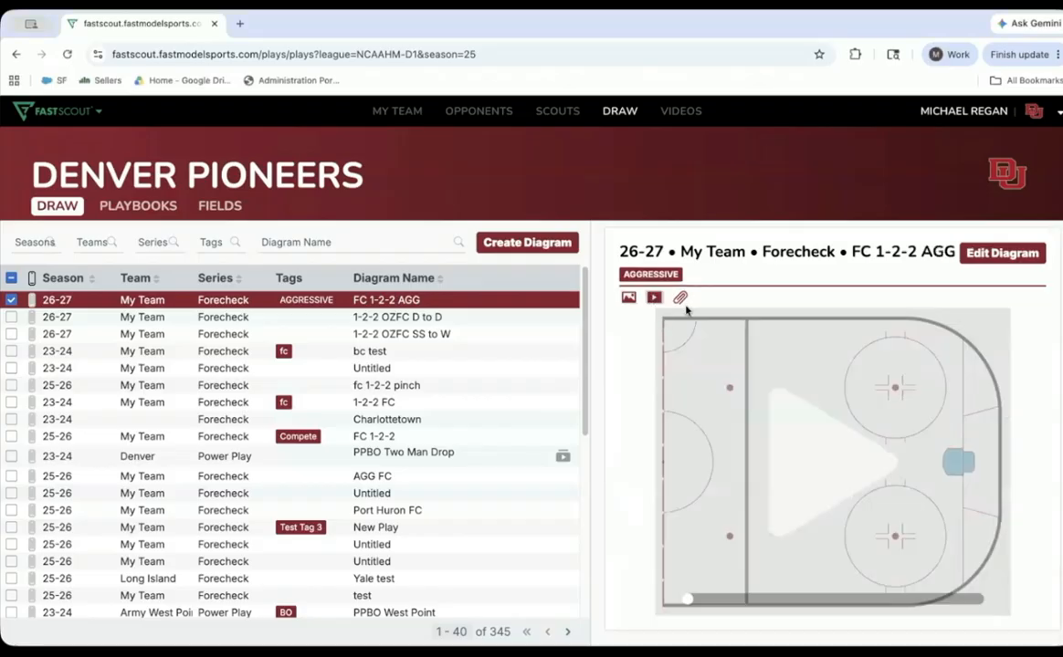
left_click(812, 452)
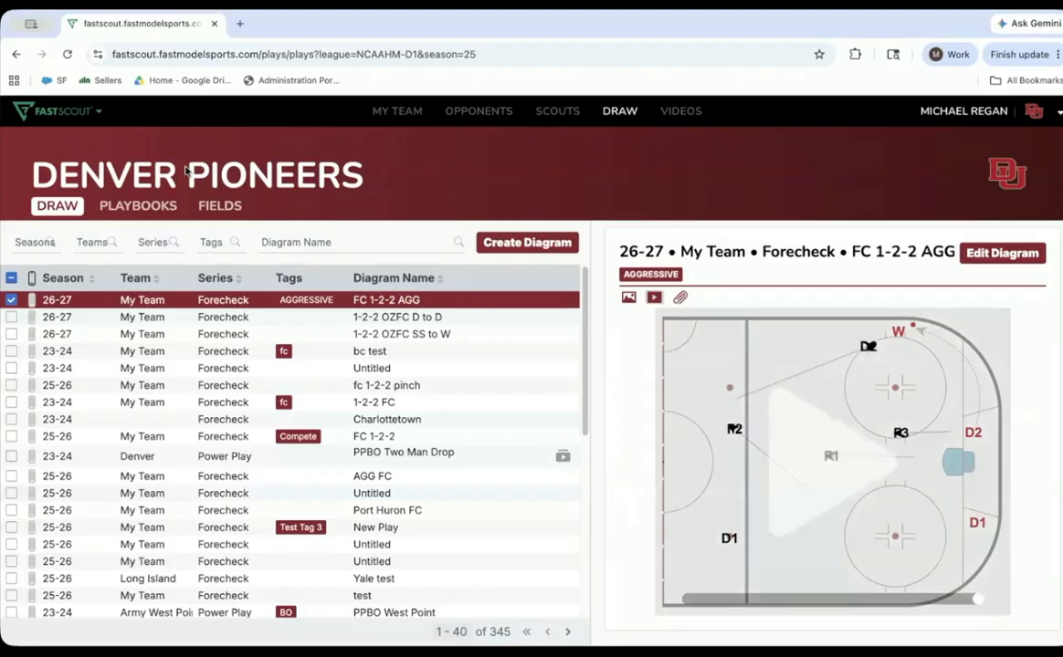
- Switch to ProspectView and open its player database search
left_click(73, 114)
left_click(69, 193)
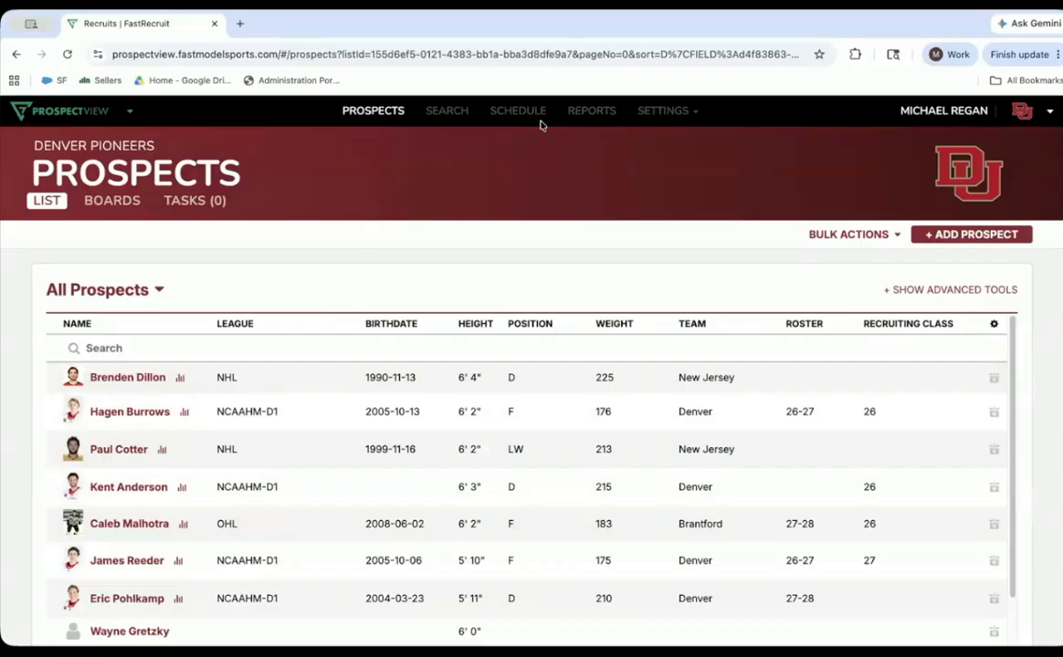
left_click(445, 113)
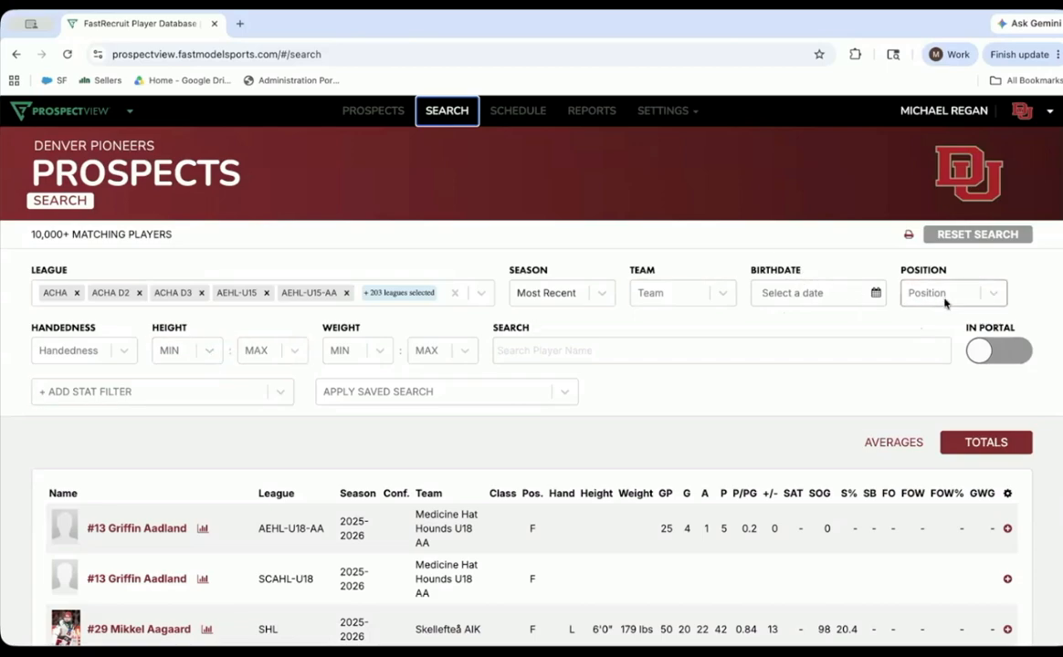
- Search the player database by the player's full name and create a new recruit from the Prince Albert WHL defenseman
left_click(558, 350)
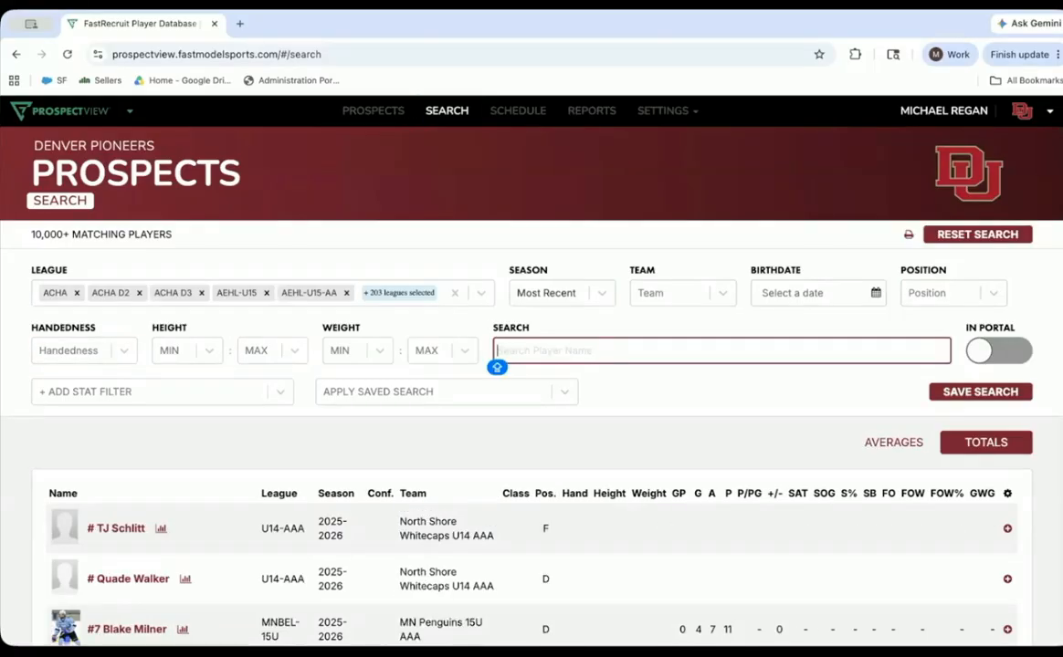
type("DAXON RUDOLPH")
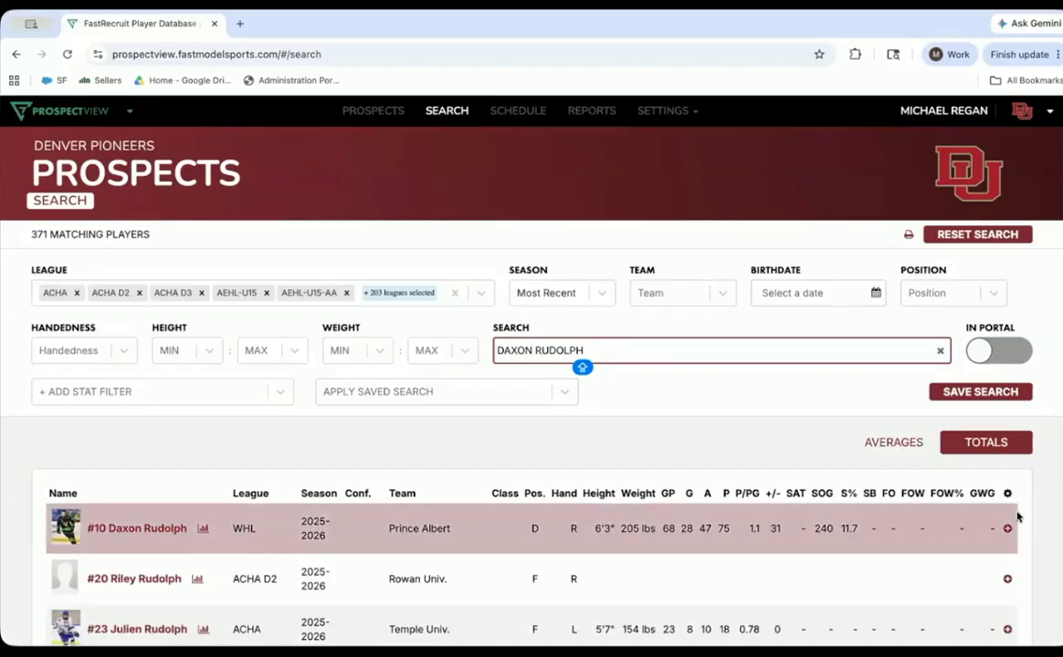
left_click(1007, 529)
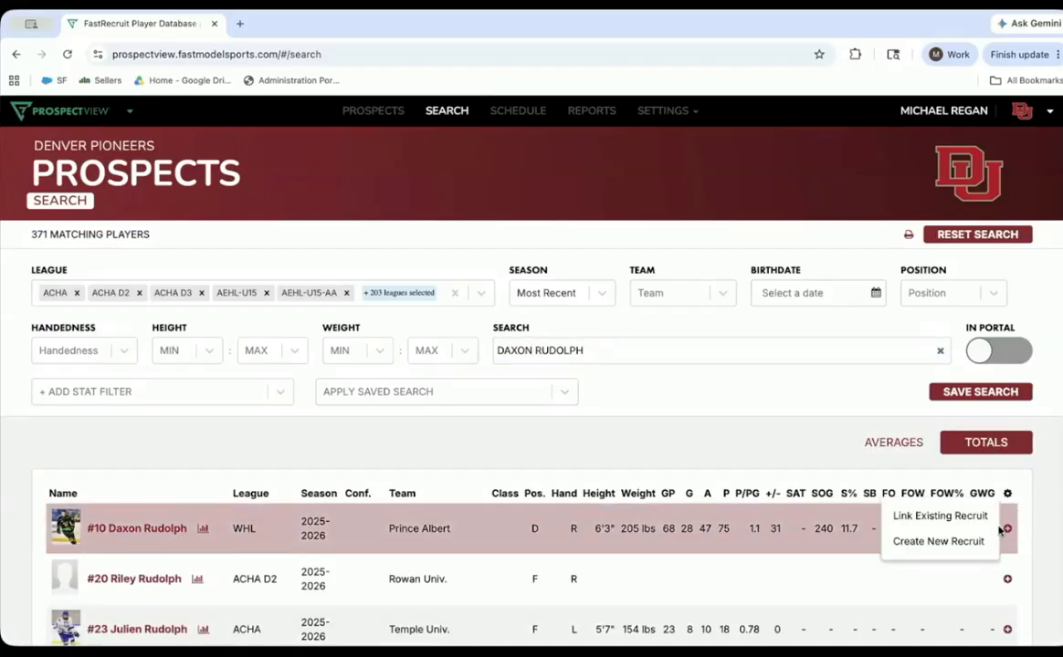
left_click(949, 544)
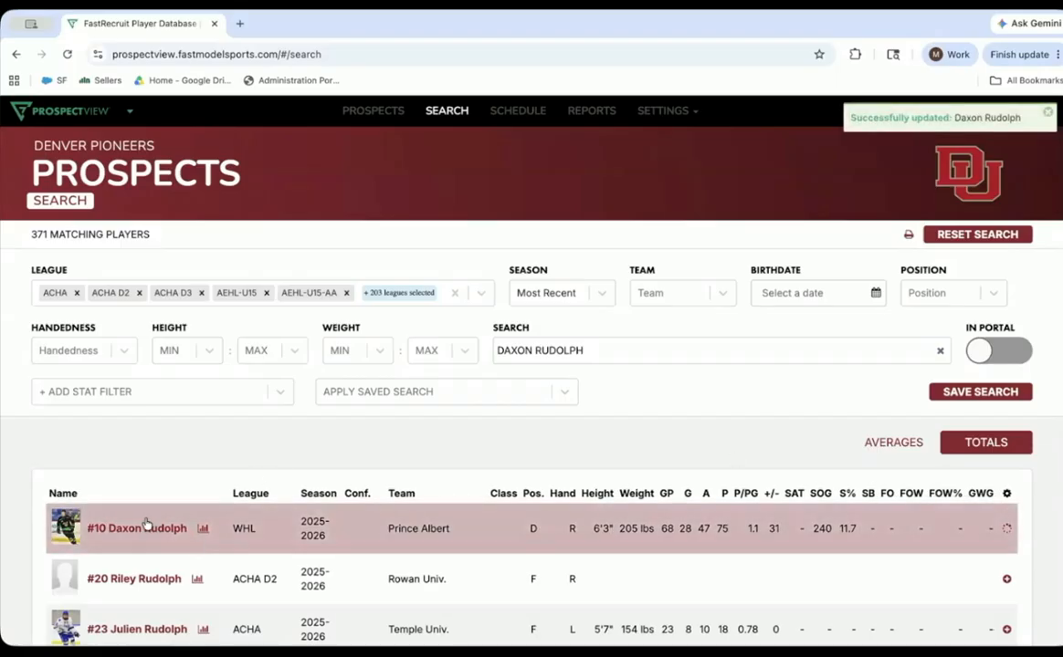
- From the prospects list, review the Brantford OHL forward's FastScout stats and notes, and return to the list
left_click(374, 111)
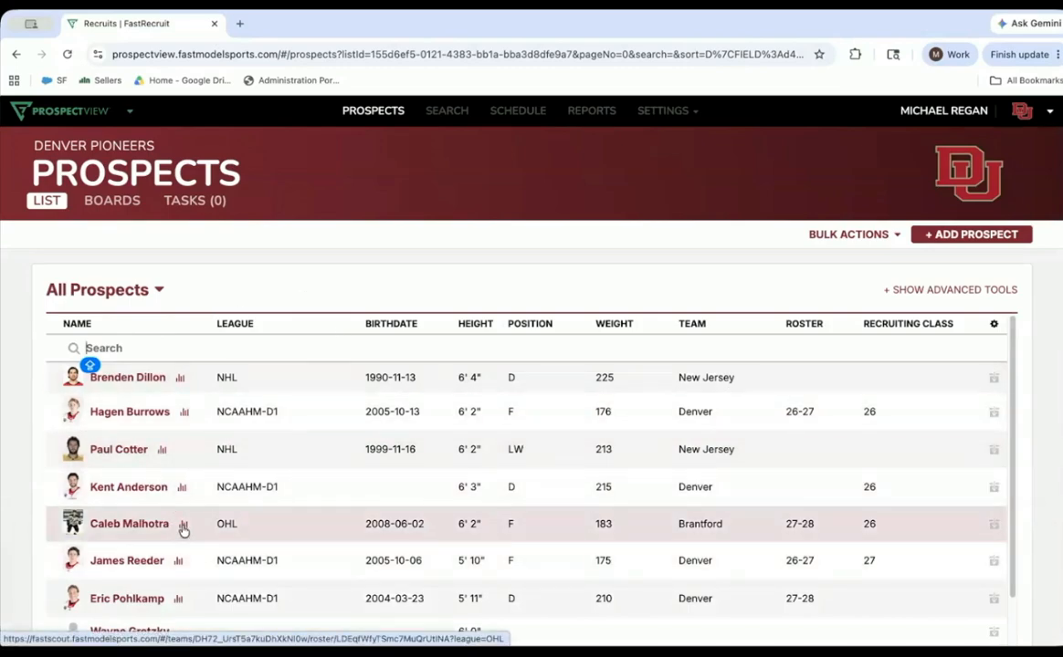
left_click(182, 528)
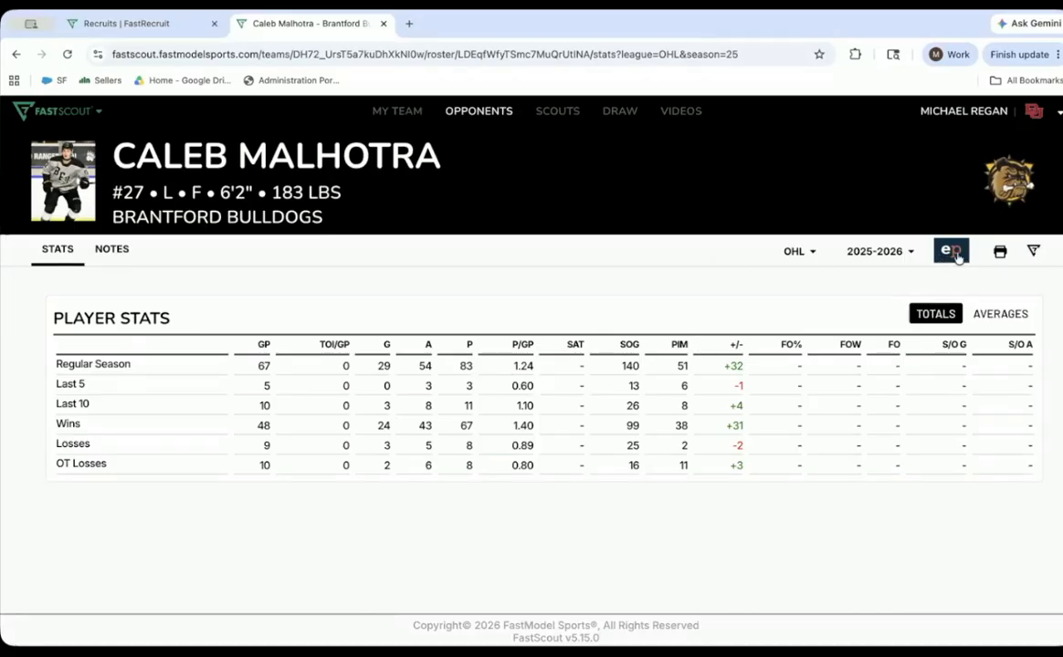
left_click(114, 248)
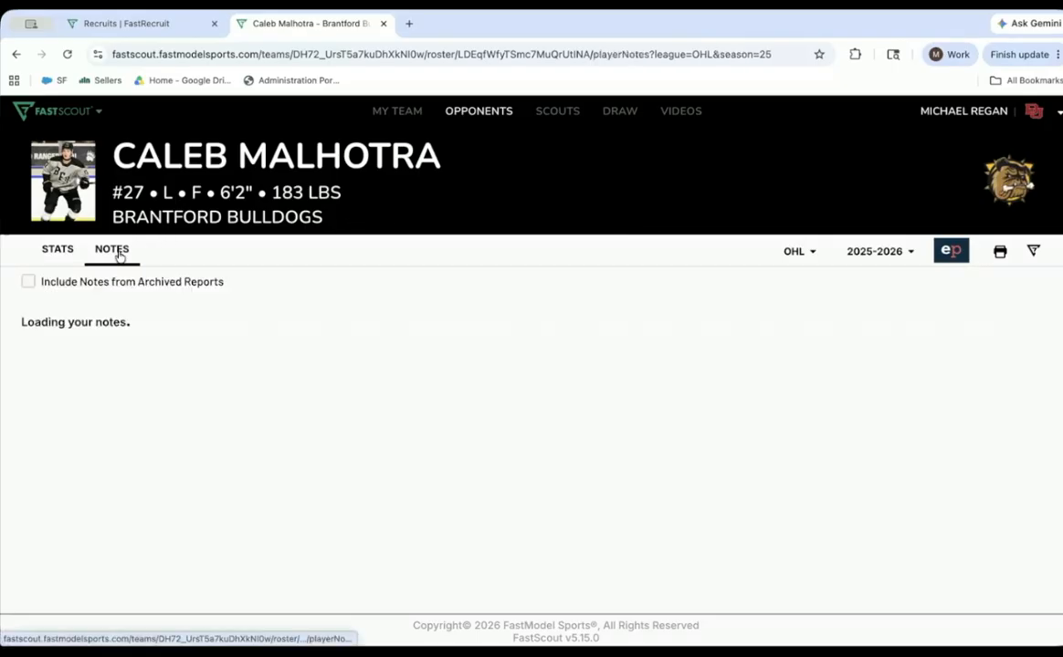
left_click(64, 251)
left_click(383, 24)
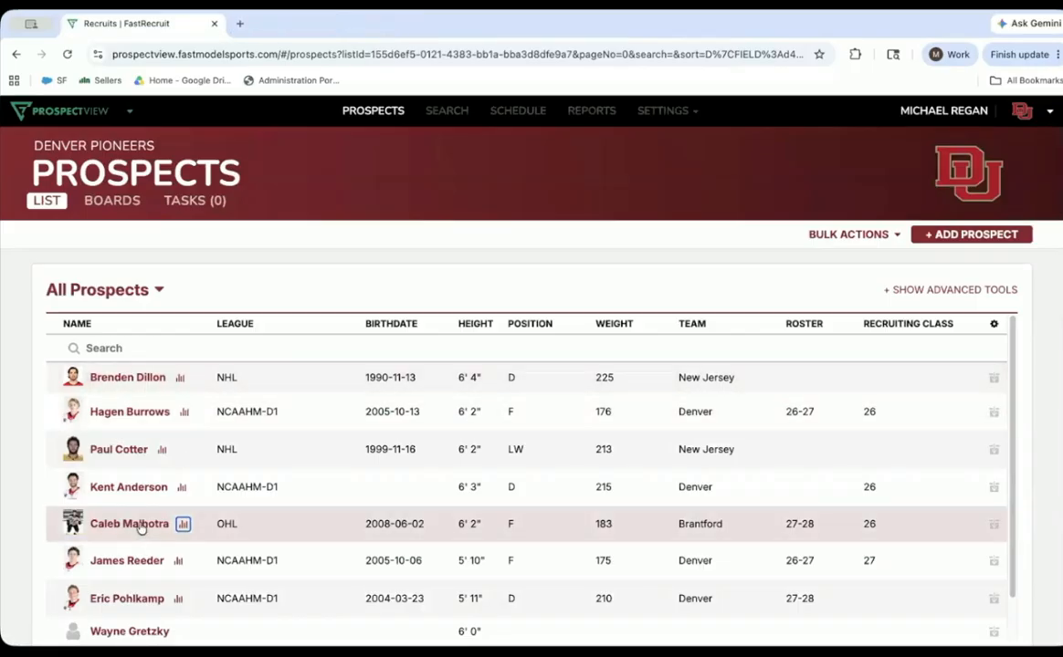
- Open the Brantford forward's profile, examine its editable fields and contact info entry, and leave editing without saving
left_click(142, 528)
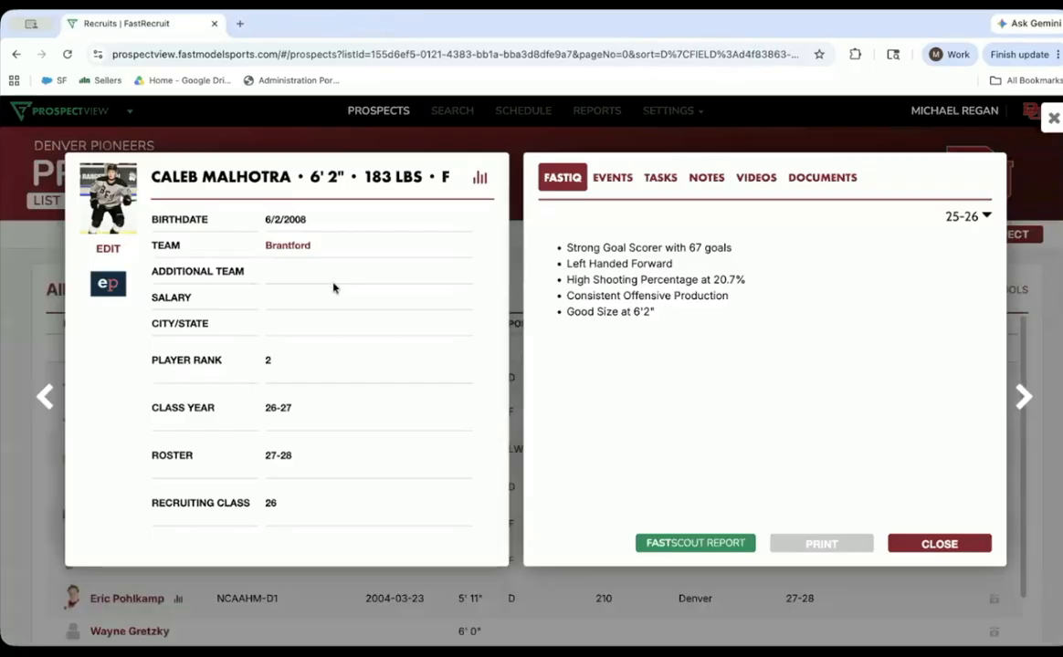
left_click(108, 249)
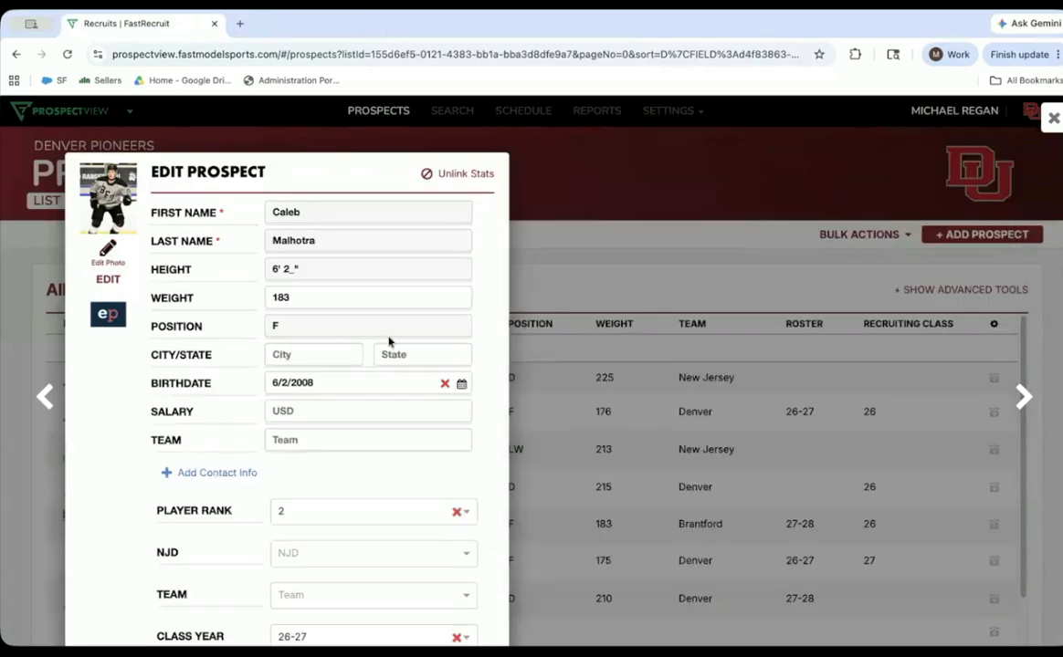
scroll(485, 338, "down", 3)
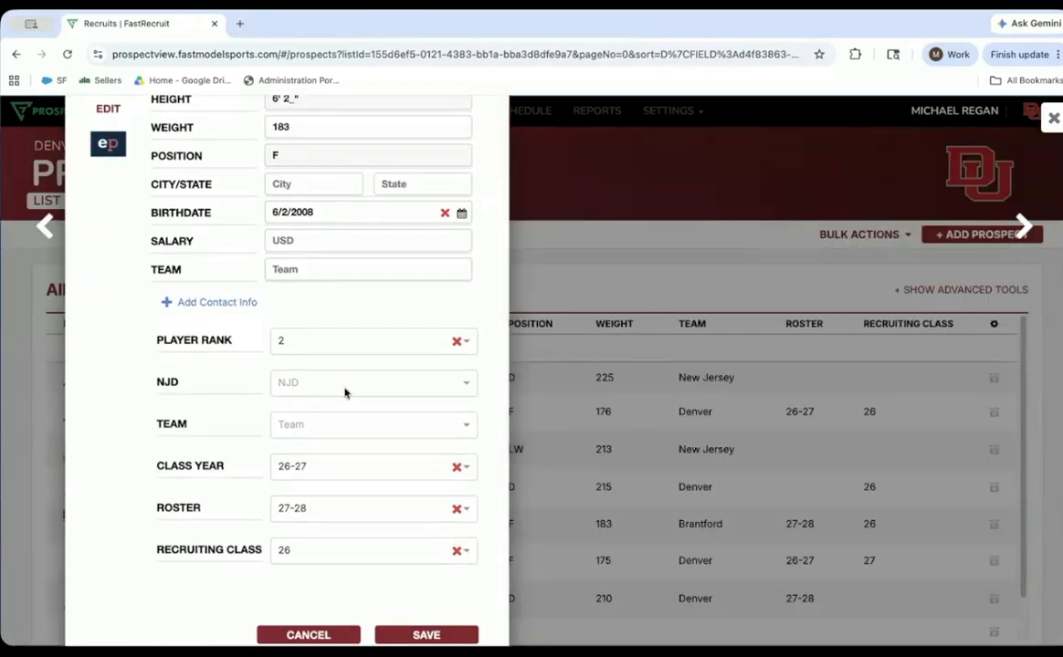
scroll(345, 393, "up", 3)
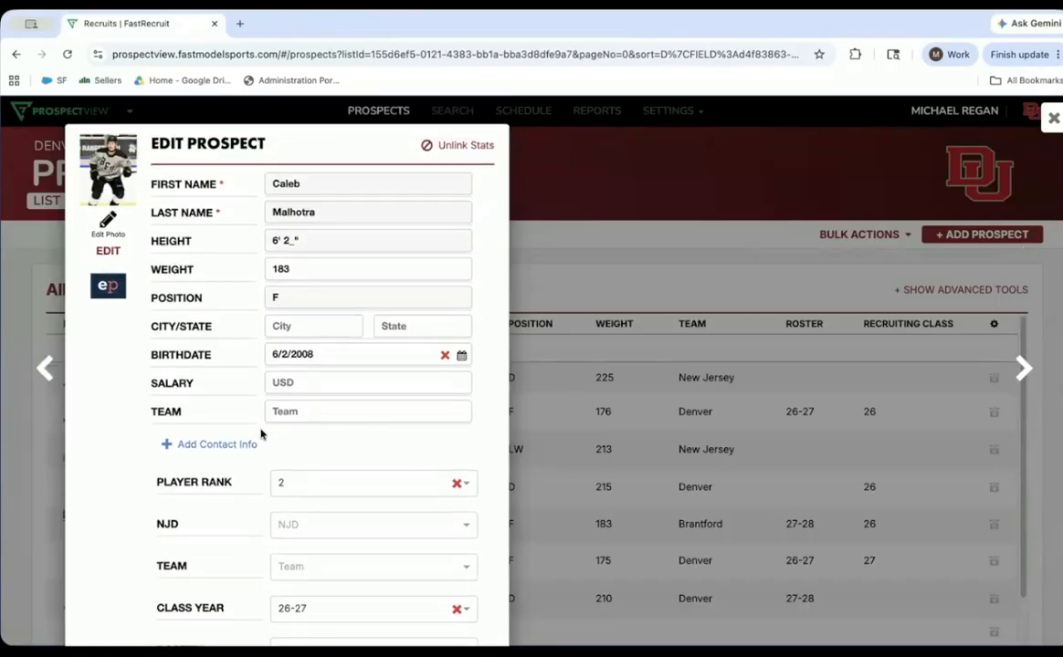
left_click(216, 443)
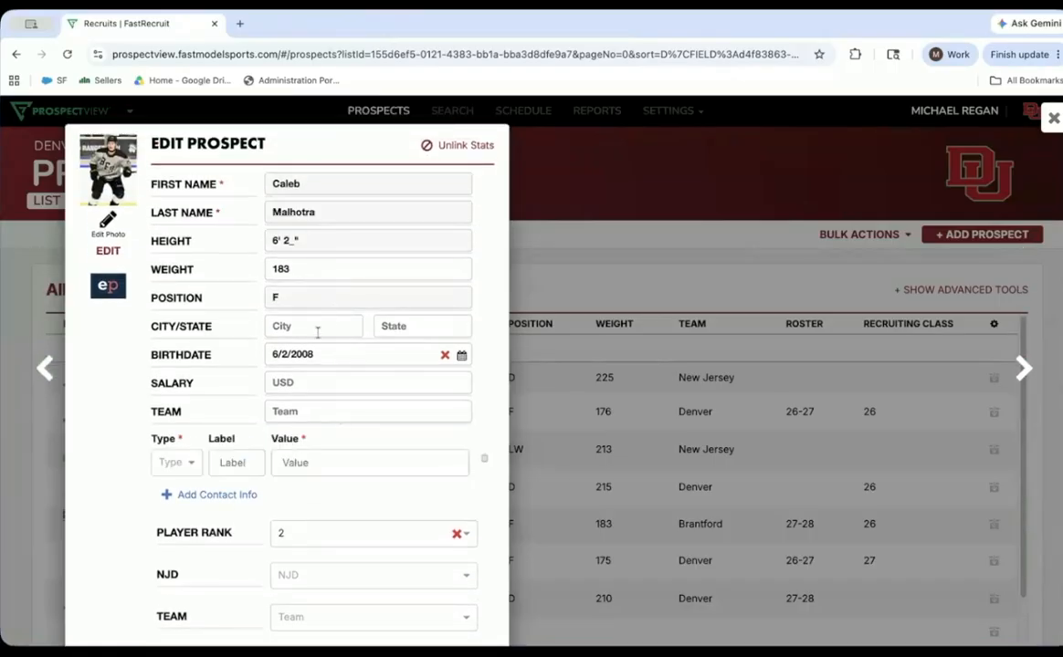
scroll(312, 336, "down", 3)
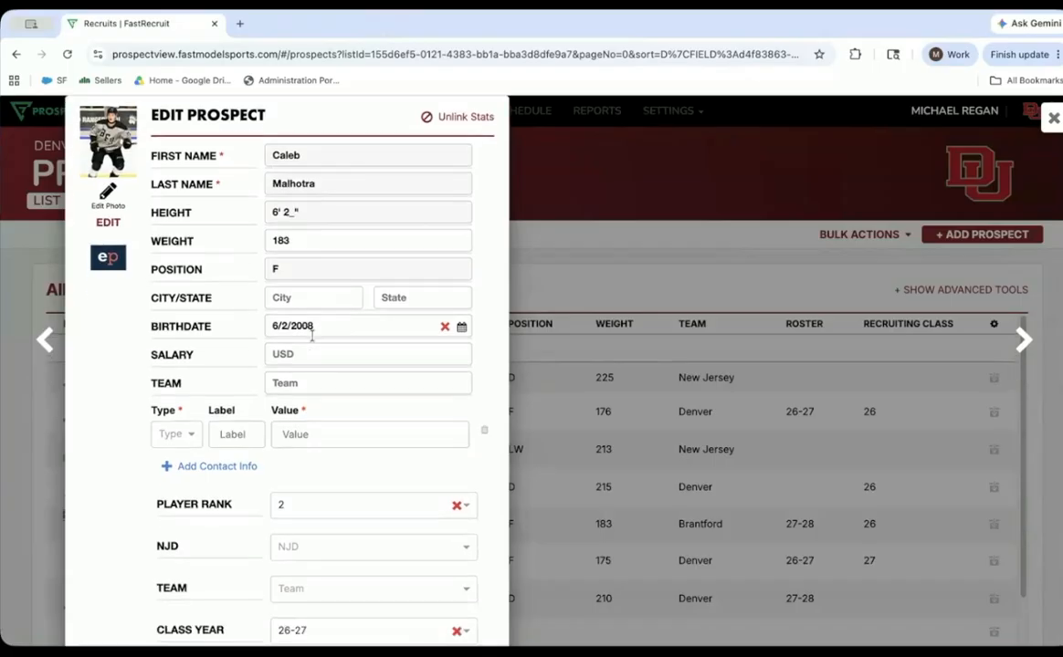
scroll(288, 265, "down", 4)
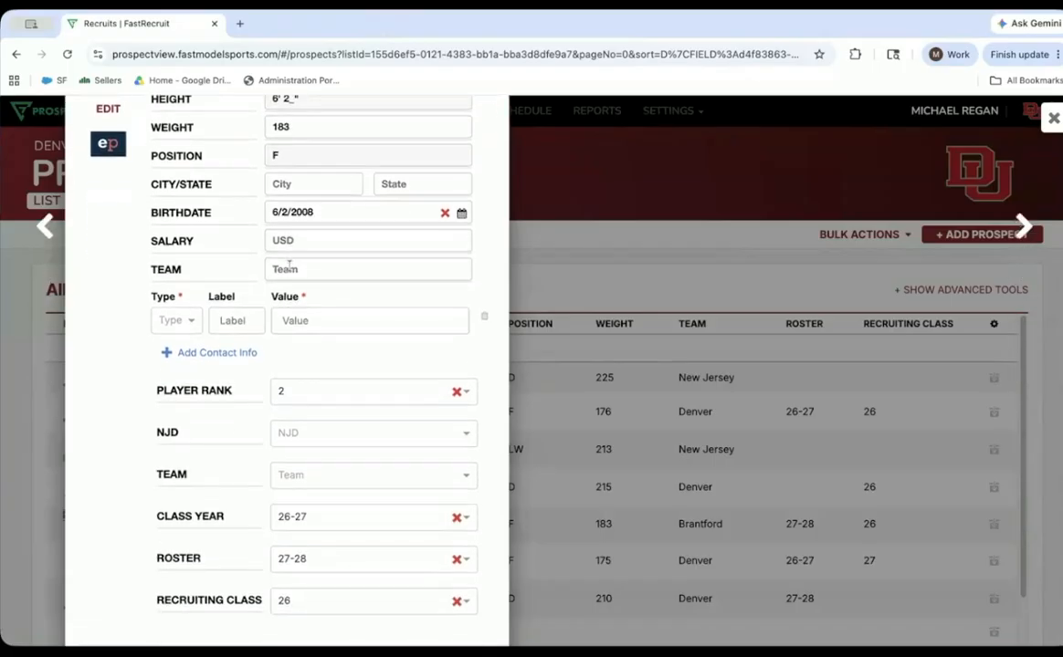
left_click(326, 572)
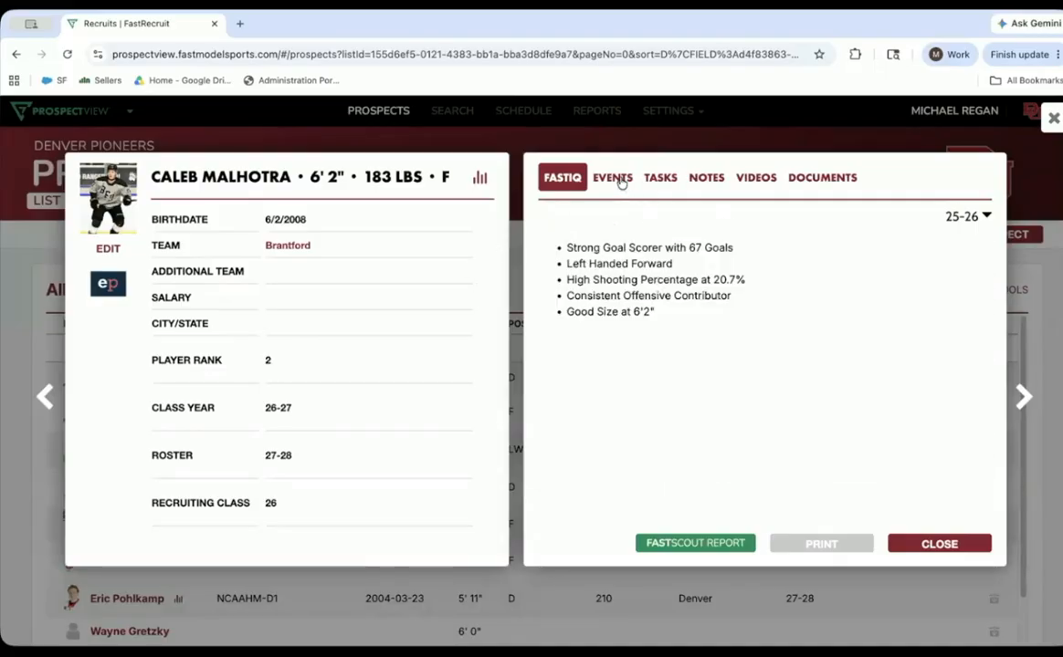
- In the prospect's March 2026 events, open the 3/5/26 Barrie Colts vs. Brantford Bulldogs game and save it with one staff attendee selected
left_click(612, 178)
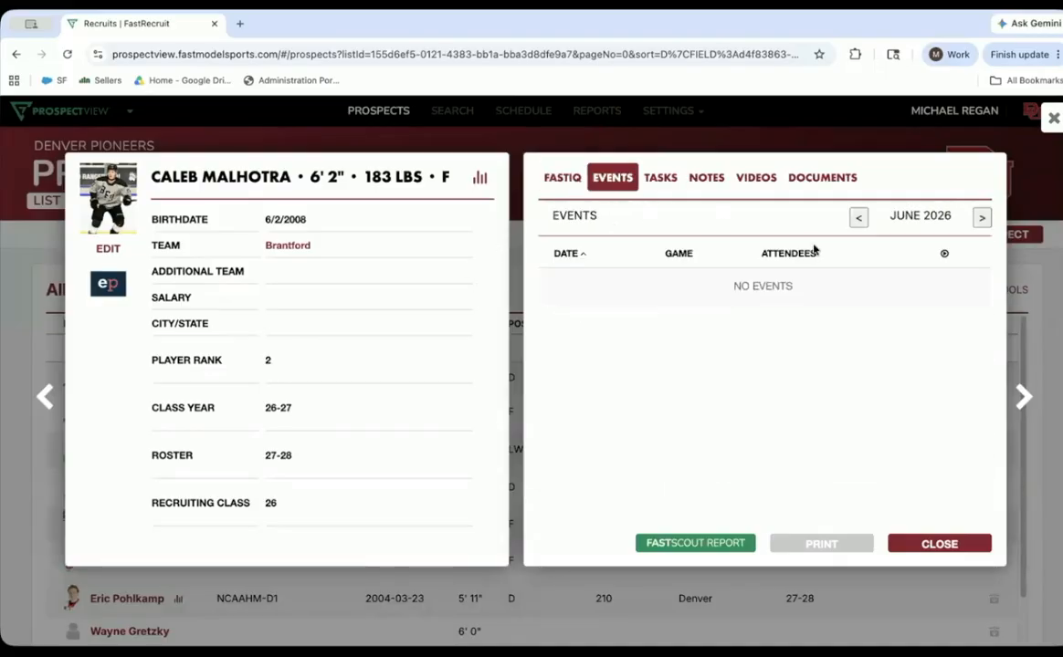
left_click(859, 217)
left_click(859, 217)
left_click(859, 218)
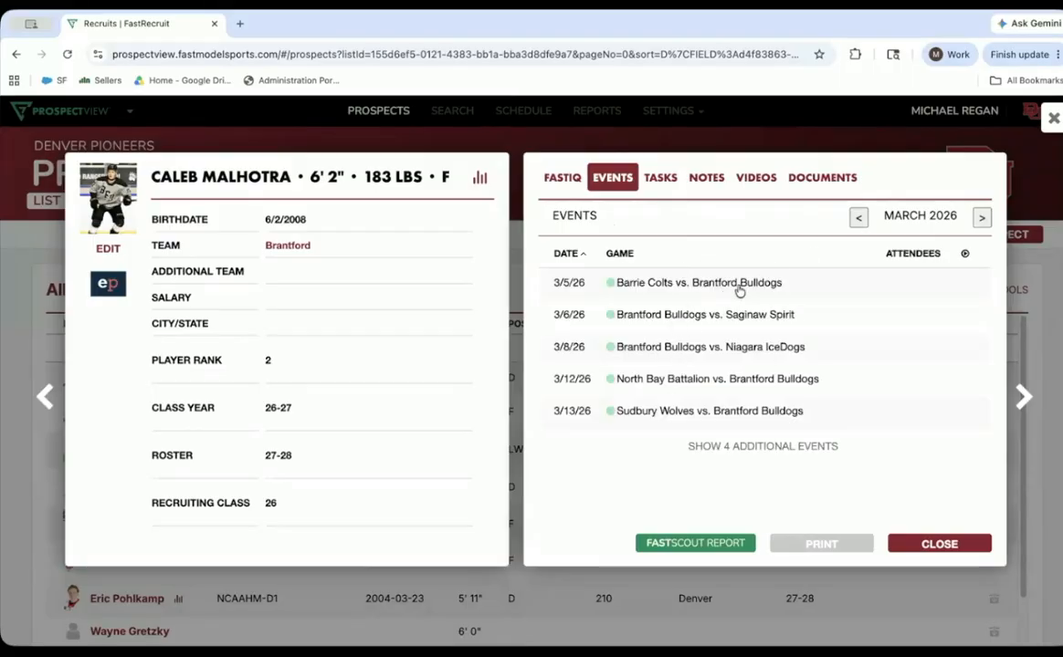
left_click(589, 282)
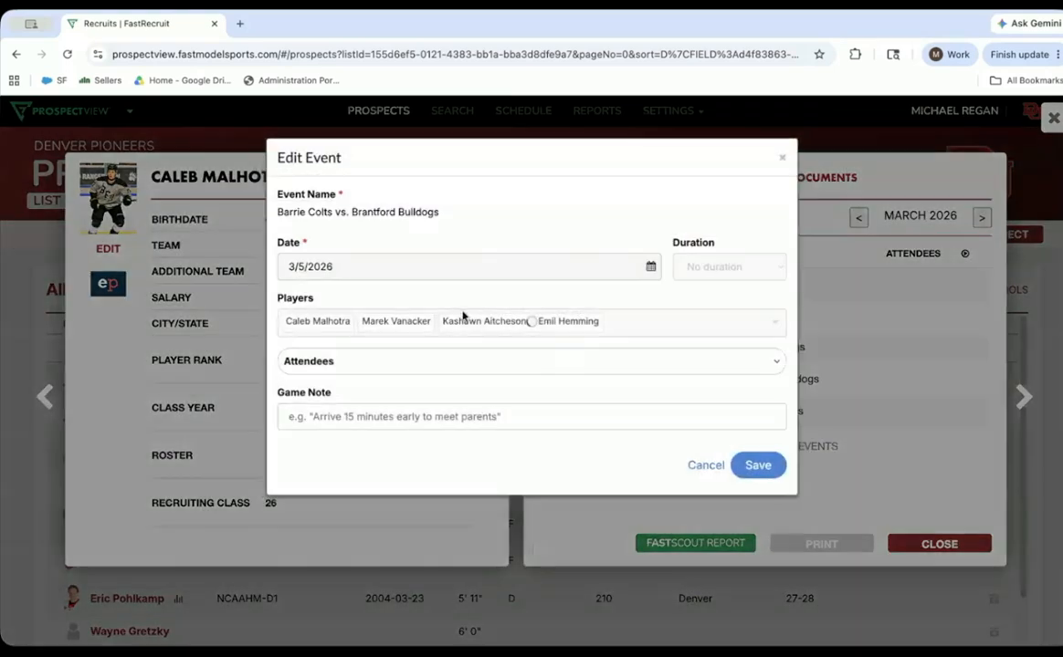
left_click(525, 363)
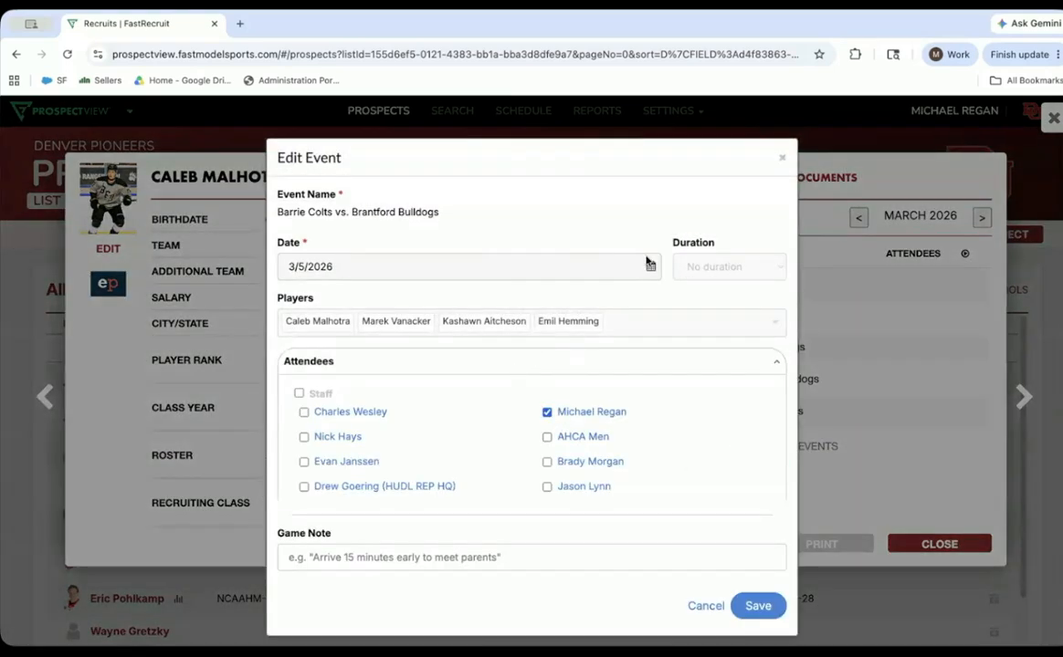
left_click(754, 606)
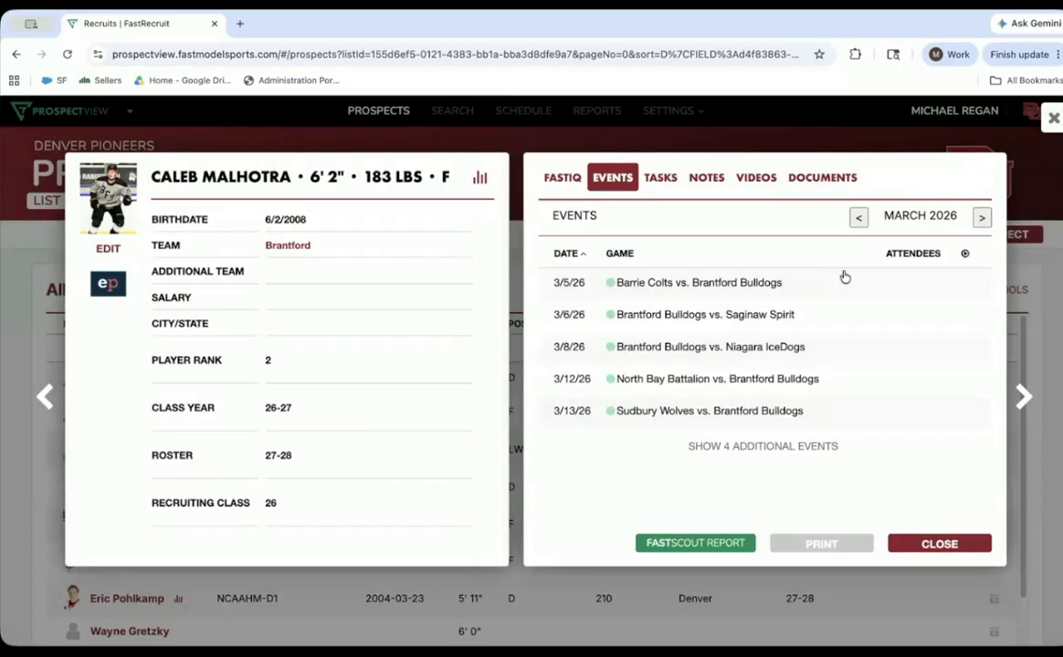
- Add a task for the Brantford forward, assigned to a staff member, with the instruction "Please reach out to coach and discuss character"
left_click(668, 179)
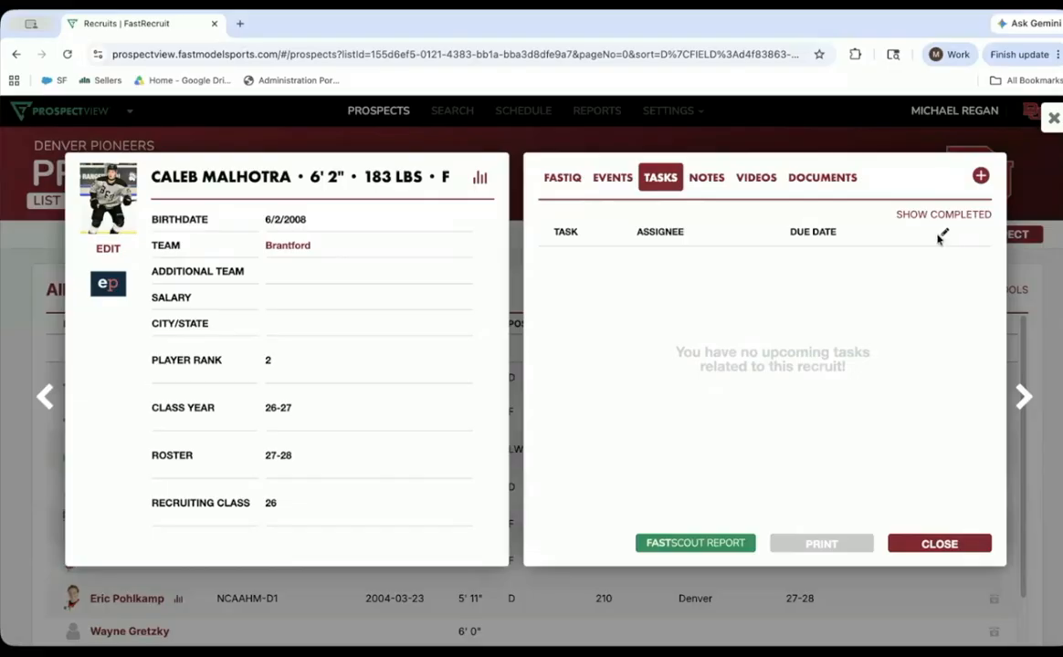
left_click(981, 178)
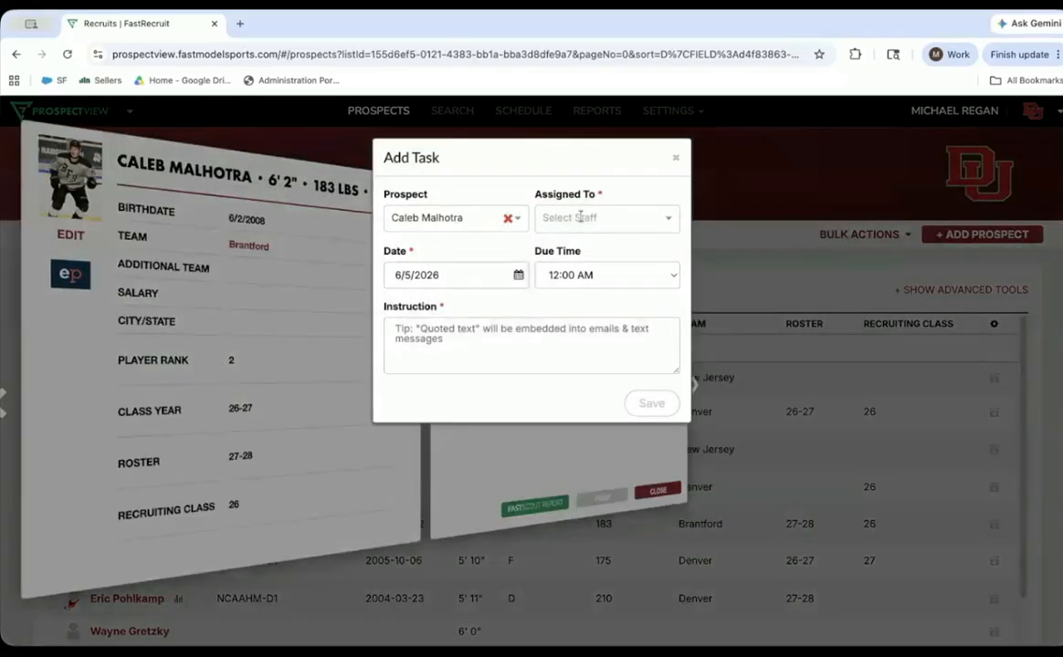
left_click(578, 216)
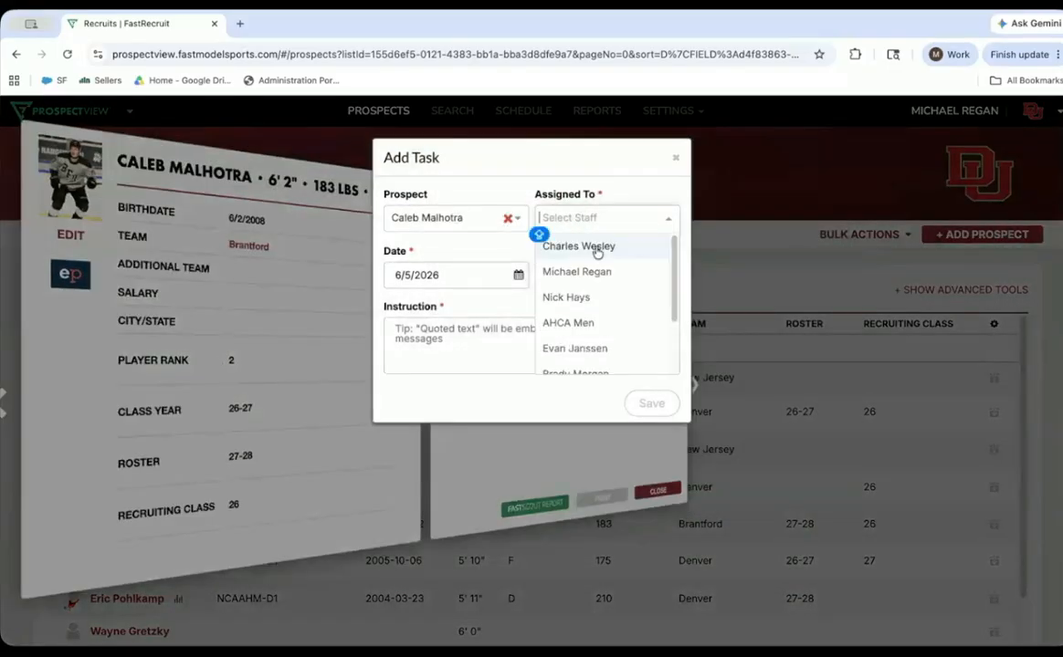
left_click(575, 348)
left_click(469, 331)
type("pLEA")
key("BackSpace")
key("BackSpace")
type("Please reach out to")
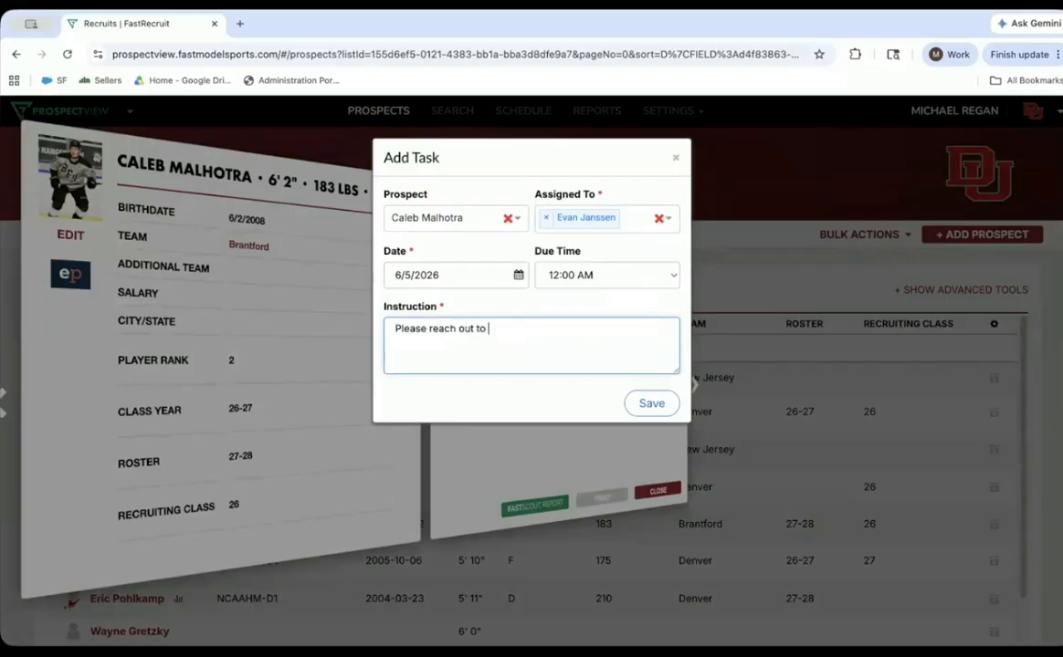
type(" coach and discuss character")
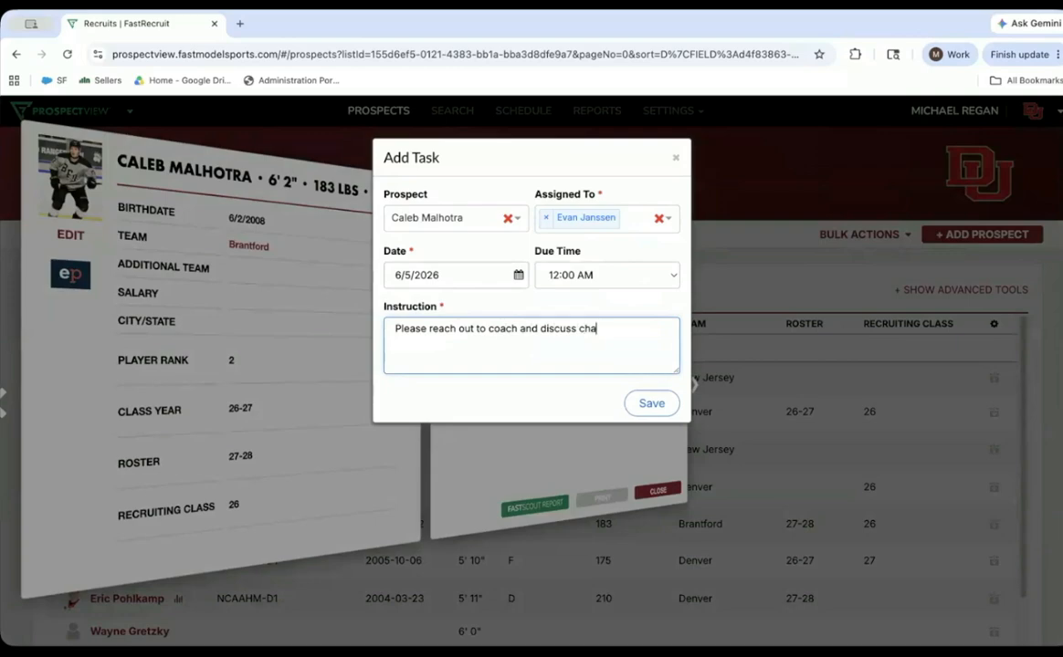
left_click(651, 404)
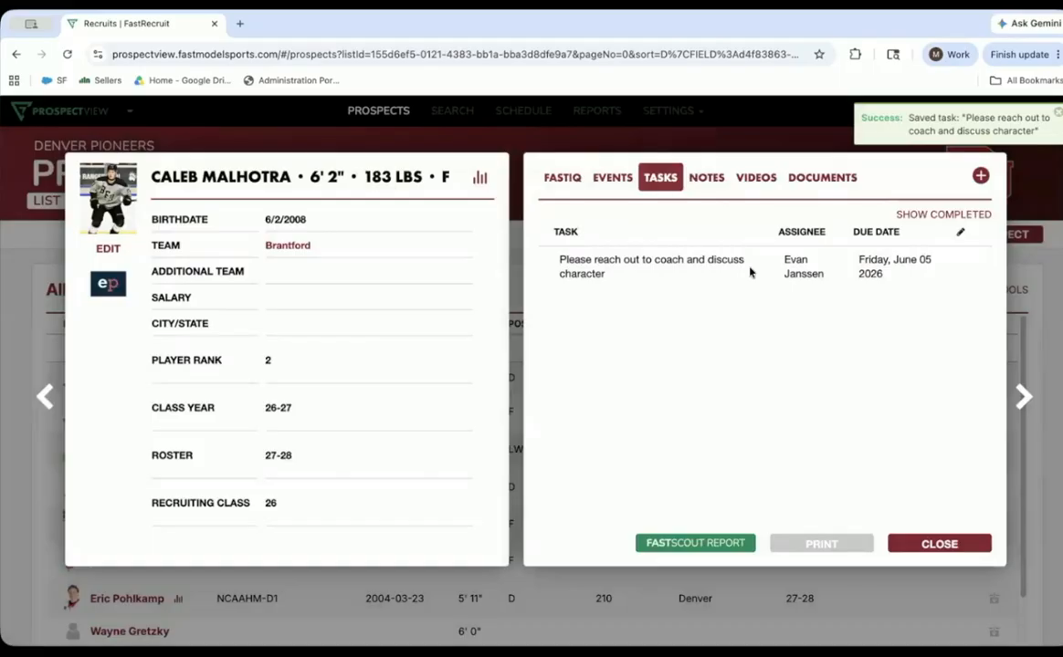
- Add the note "6/5 - Watched game was outstanding" to the Brantford forward's profile
left_click(712, 181)
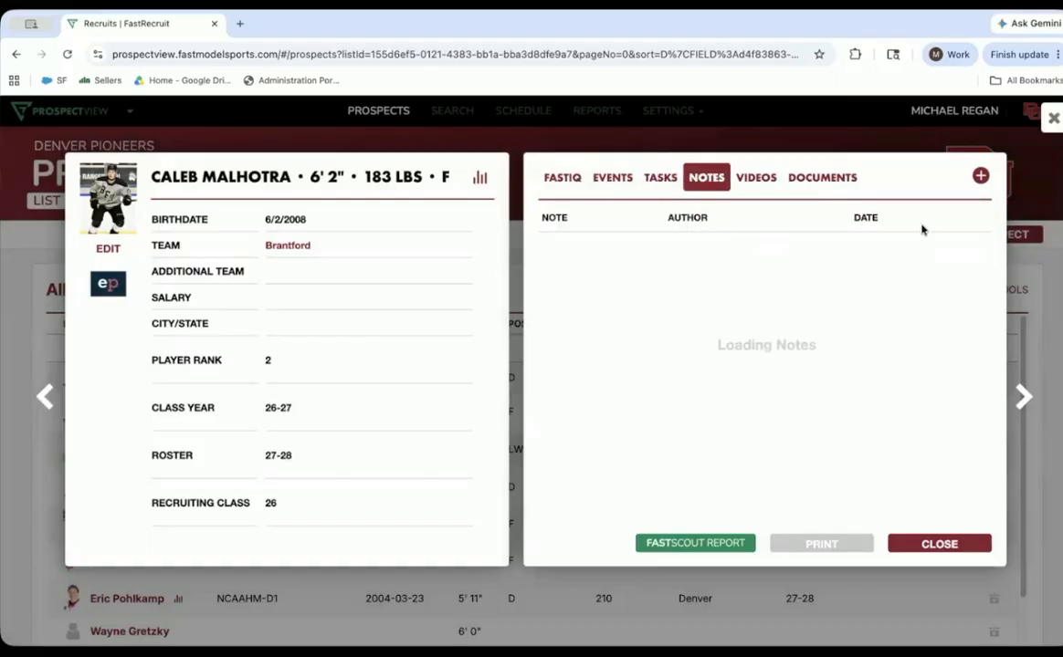
left_click(979, 177)
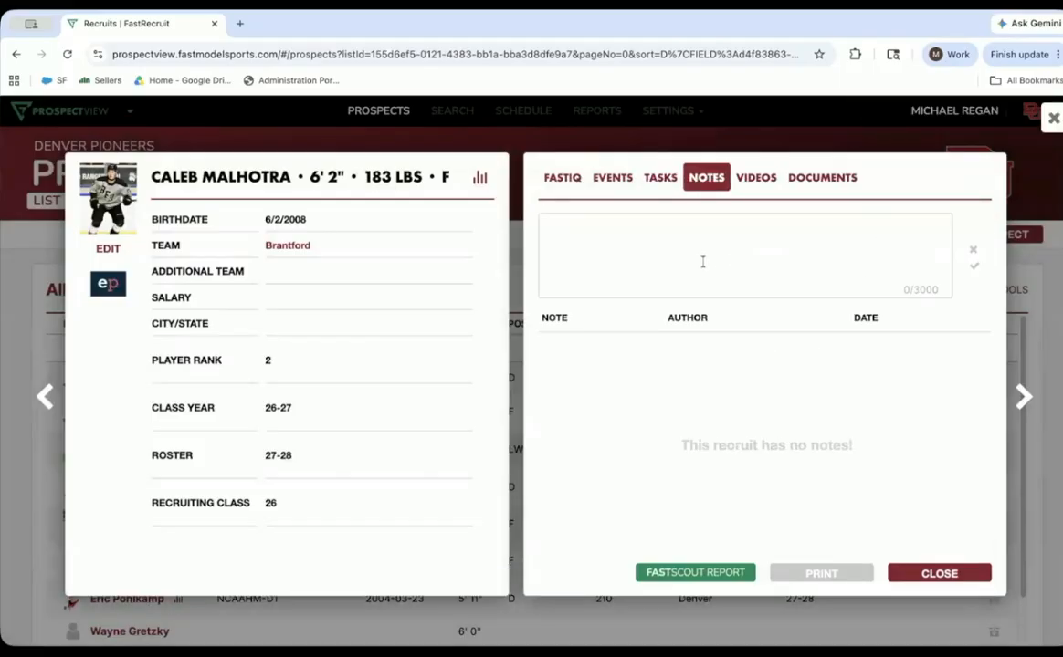
type("12/")
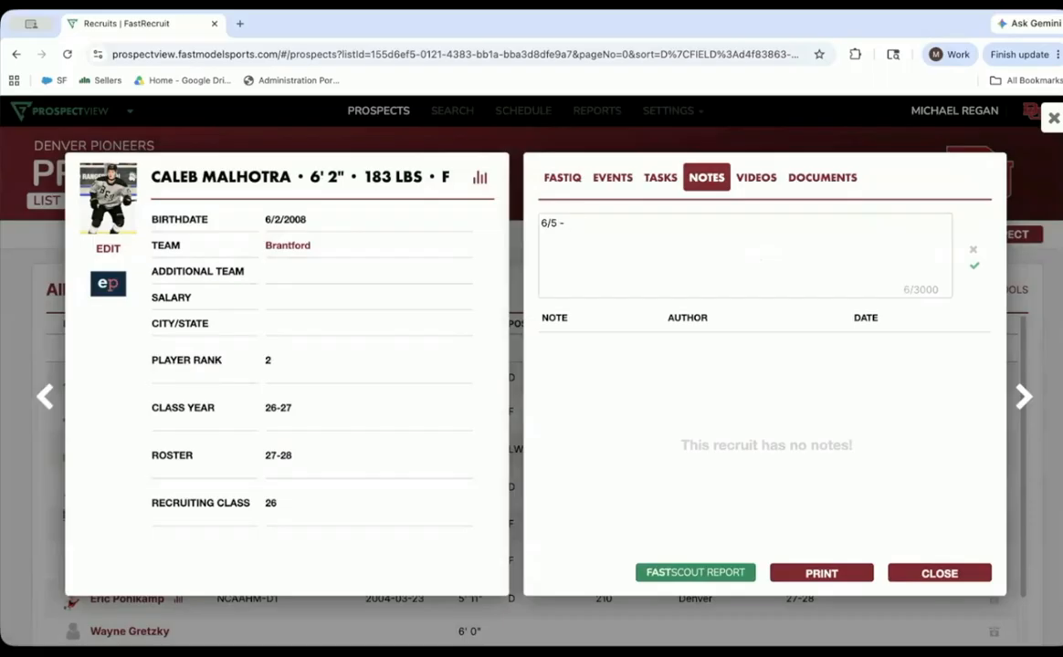
type("watched game was o")
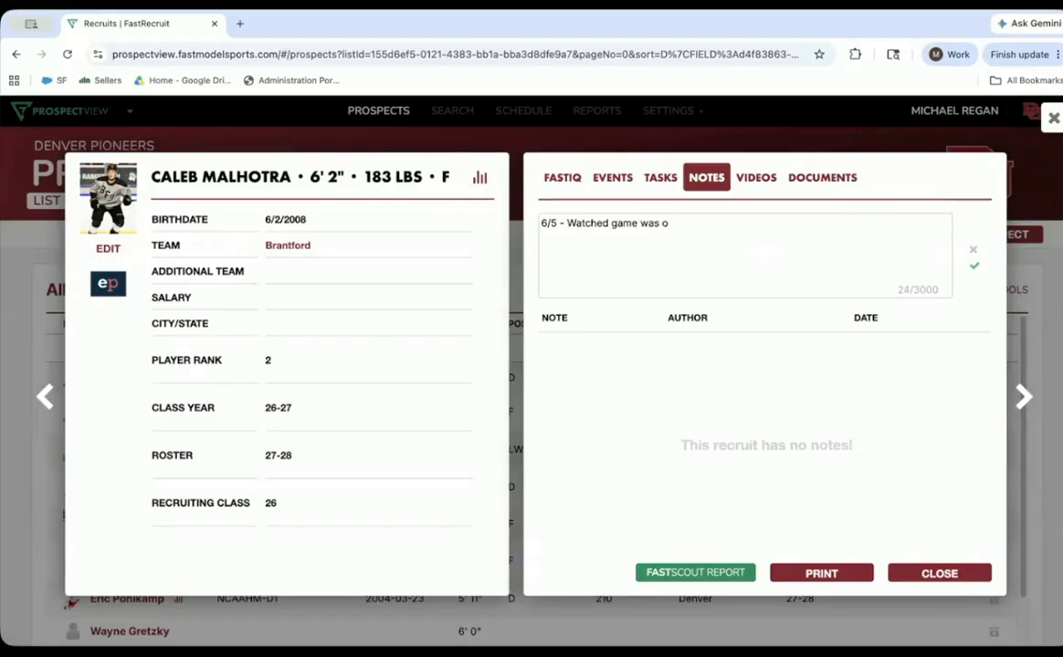
type("utstanding")
left_click(973, 267)
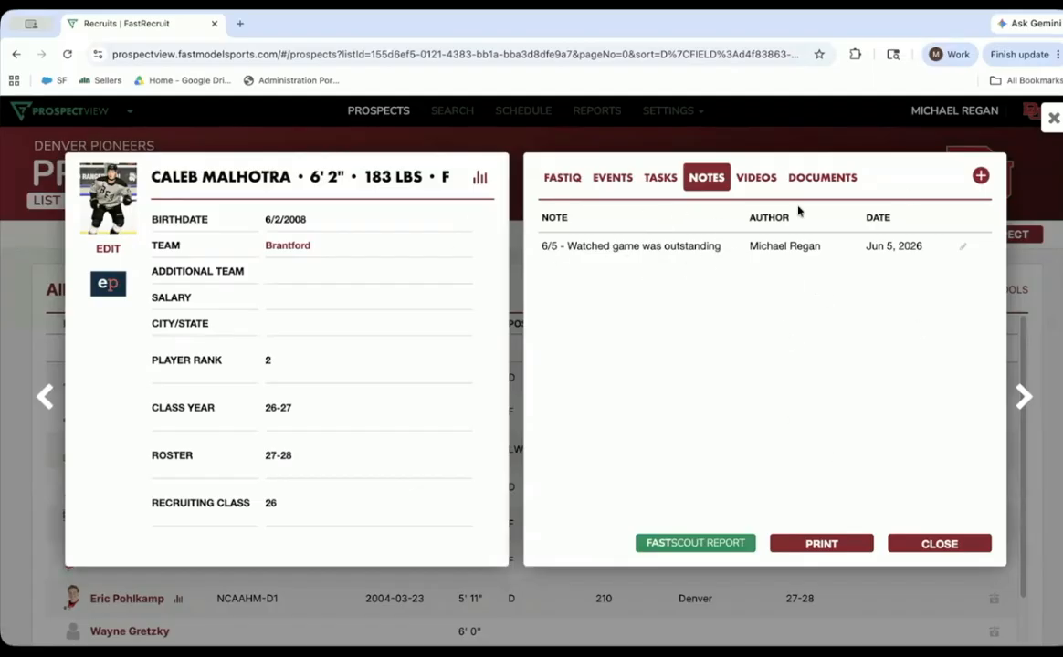
- Review the prospect's videos and documents sections, and return to the prospects list
left_click(760, 179)
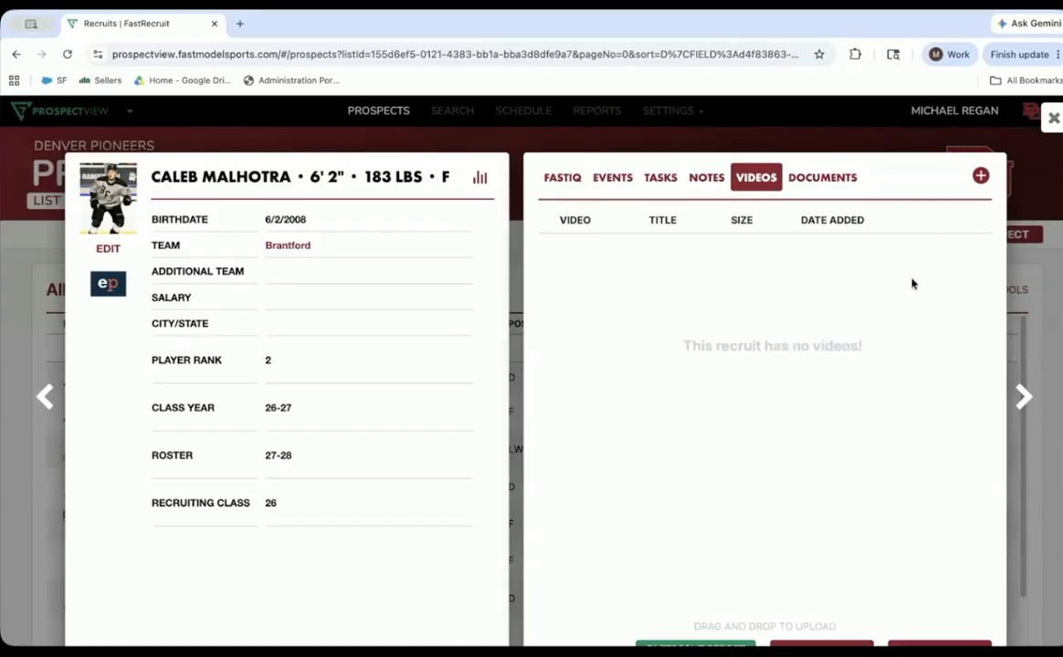
scroll(911, 284, "down", 1)
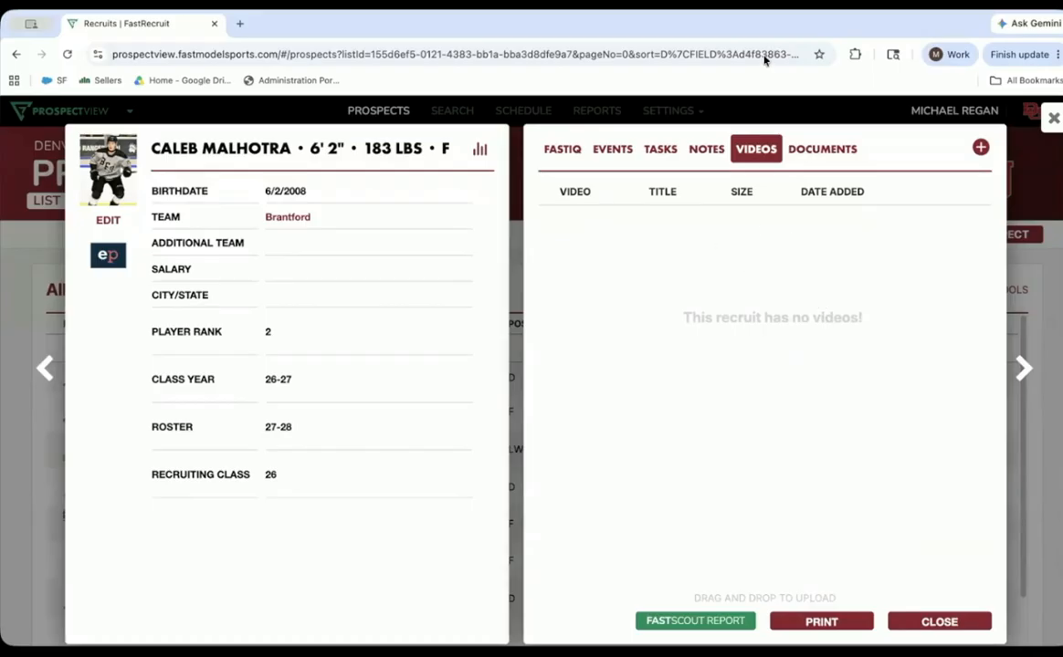
left_click(820, 149)
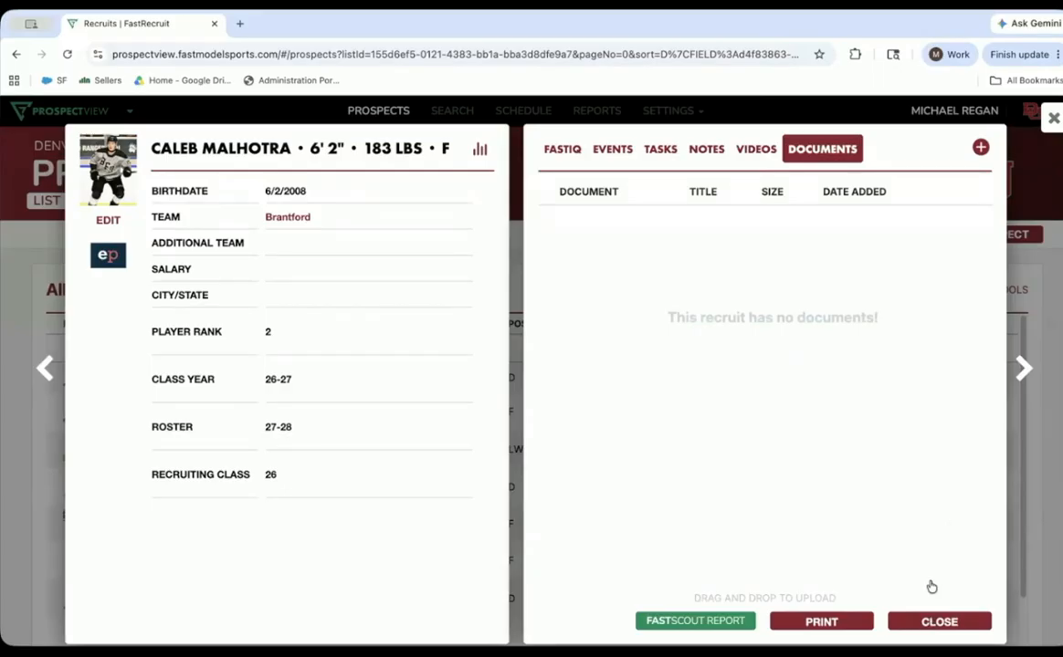
left_click(932, 621)
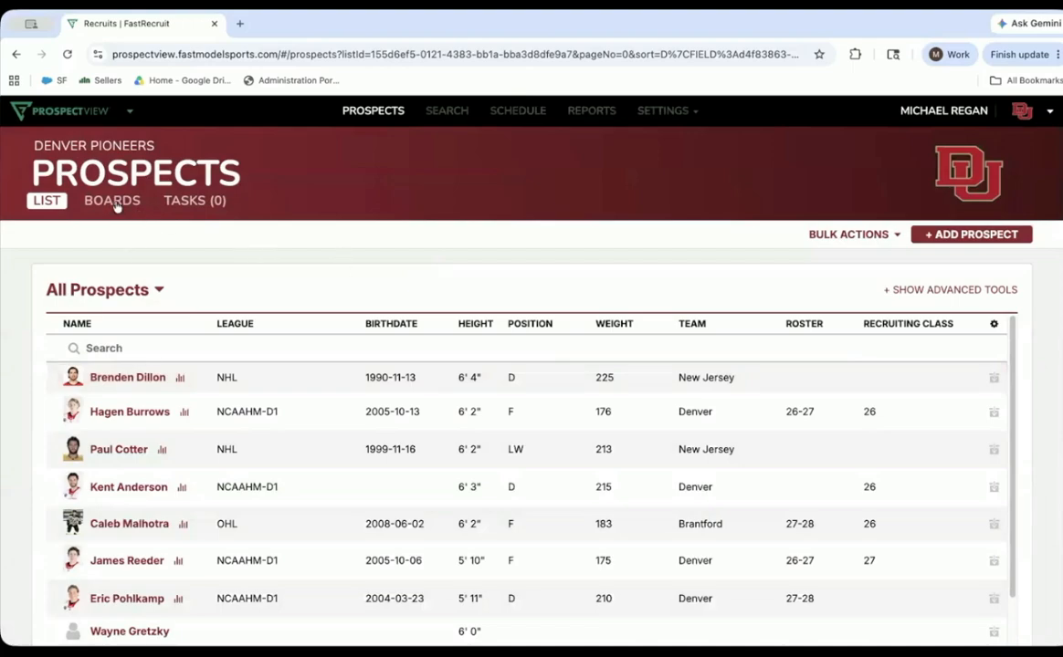
- Open the prospect boards and examine how the All Commits board ranks players by position
left_click(113, 202)
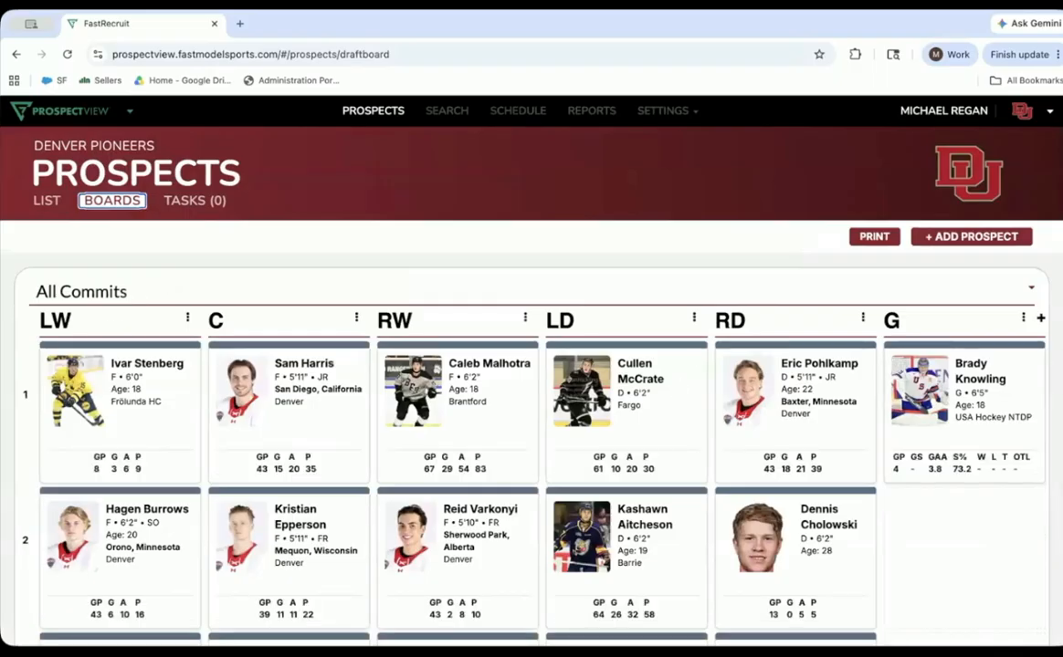
scroll(153, 439, "down", 3)
scroll(153, 439, "up", 1)
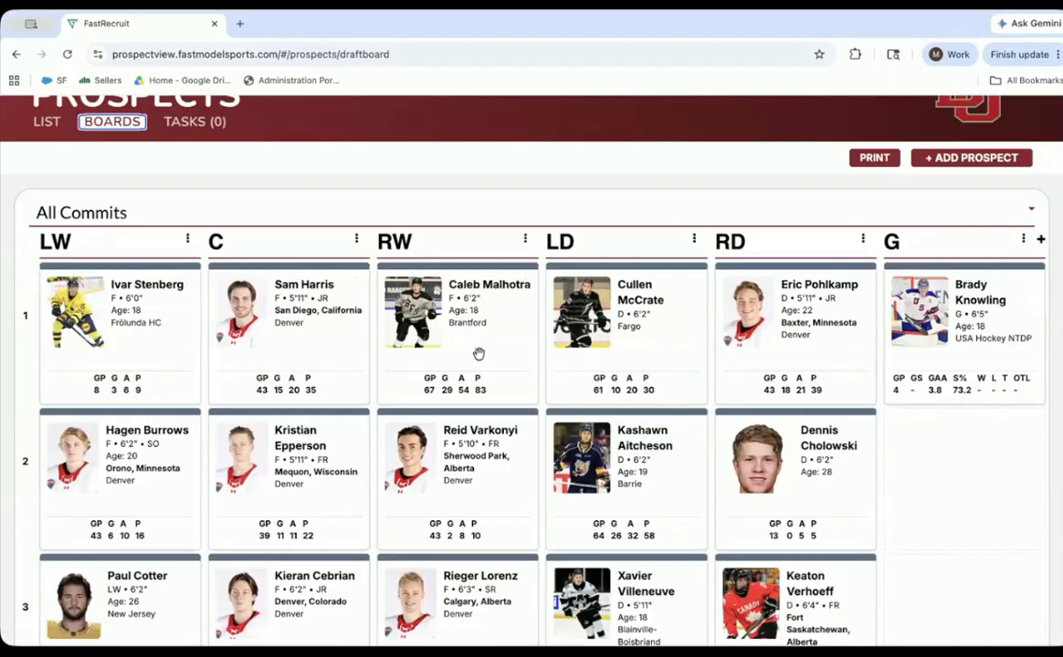
scroll(959, 310, "down", 5)
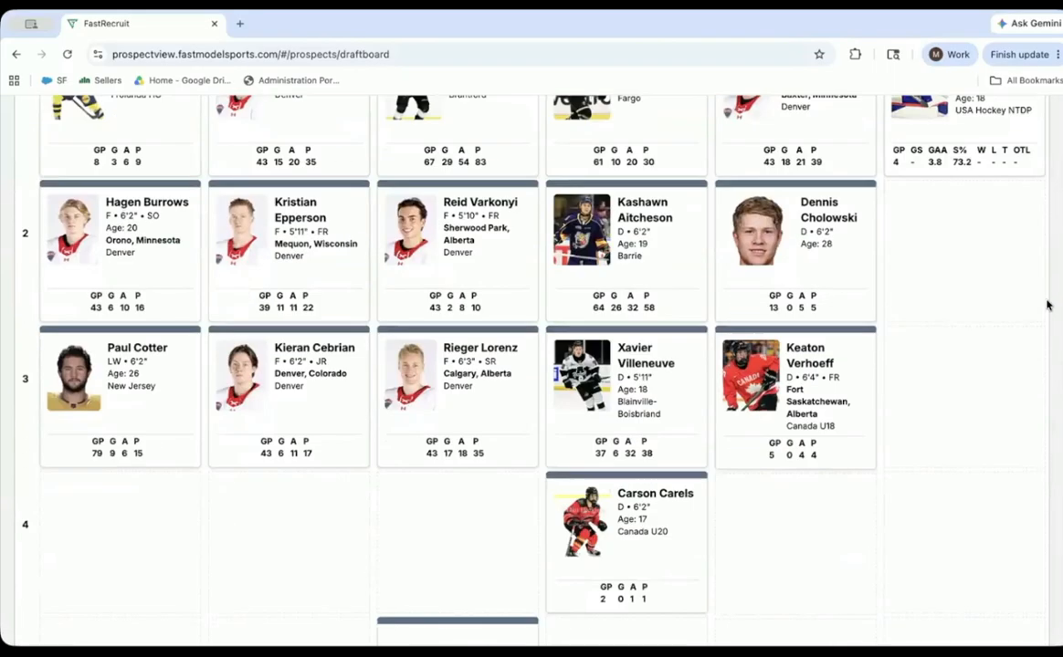
scroll(548, 297, "up", 4)
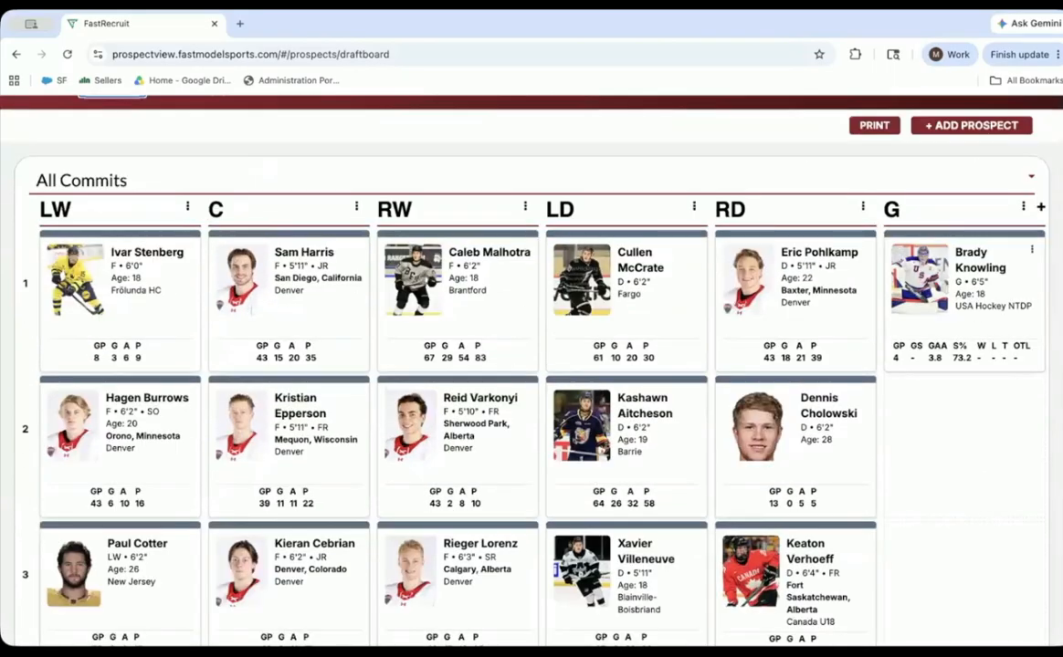
scroll(543, 365, "down", 2)
scroll(543, 365, "up", 2)
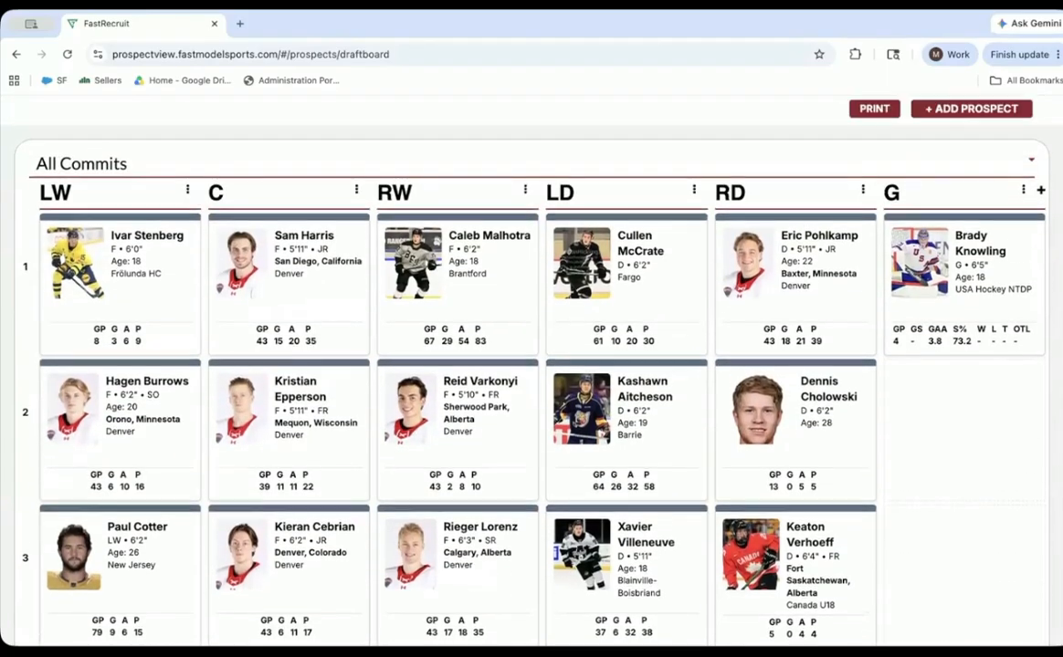
scroll(543, 365, "down", 1)
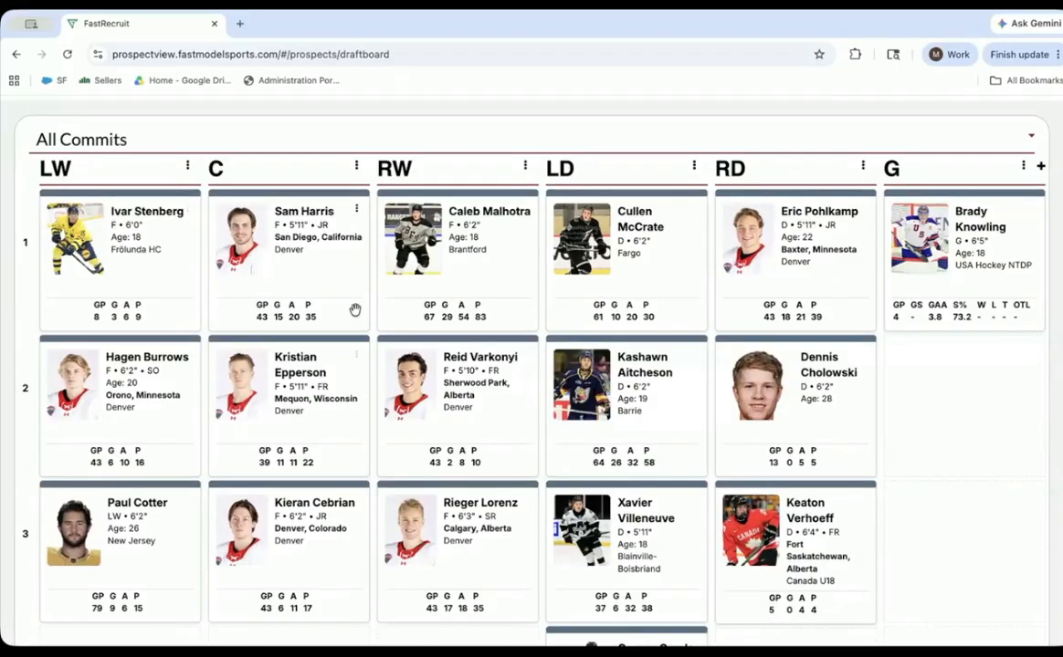
- On the All Commits board, swap the first- and second-ranked players in the RW, C, LW, LD and RD columns
left_click_drag(422, 212, 463, 391)
left_click_drag(289, 358, 320, 259)
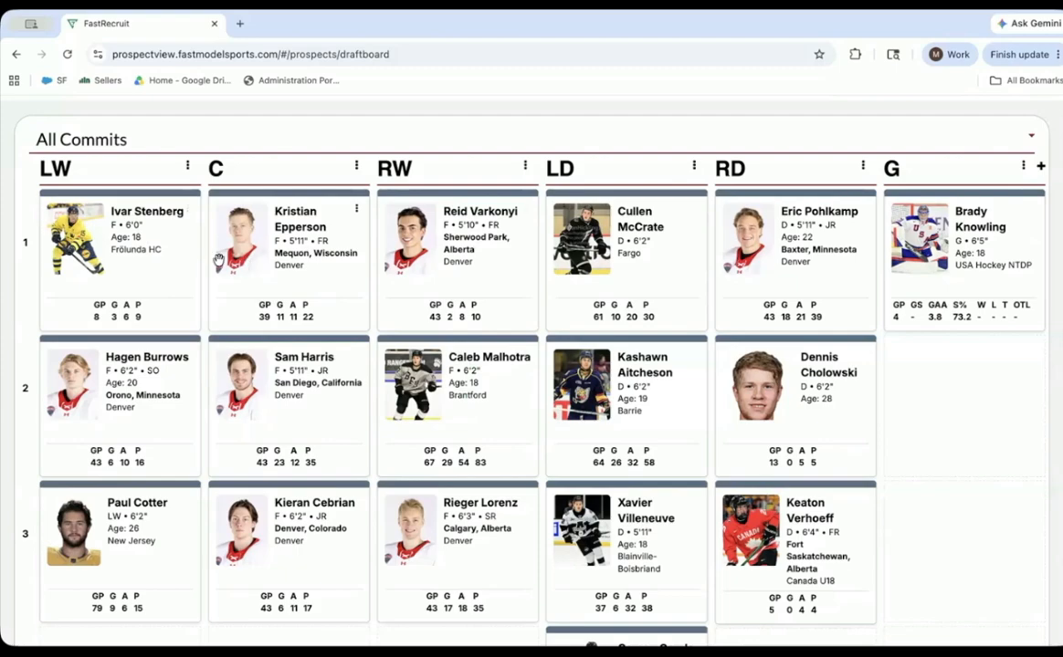
left_click_drag(148, 228, 157, 406)
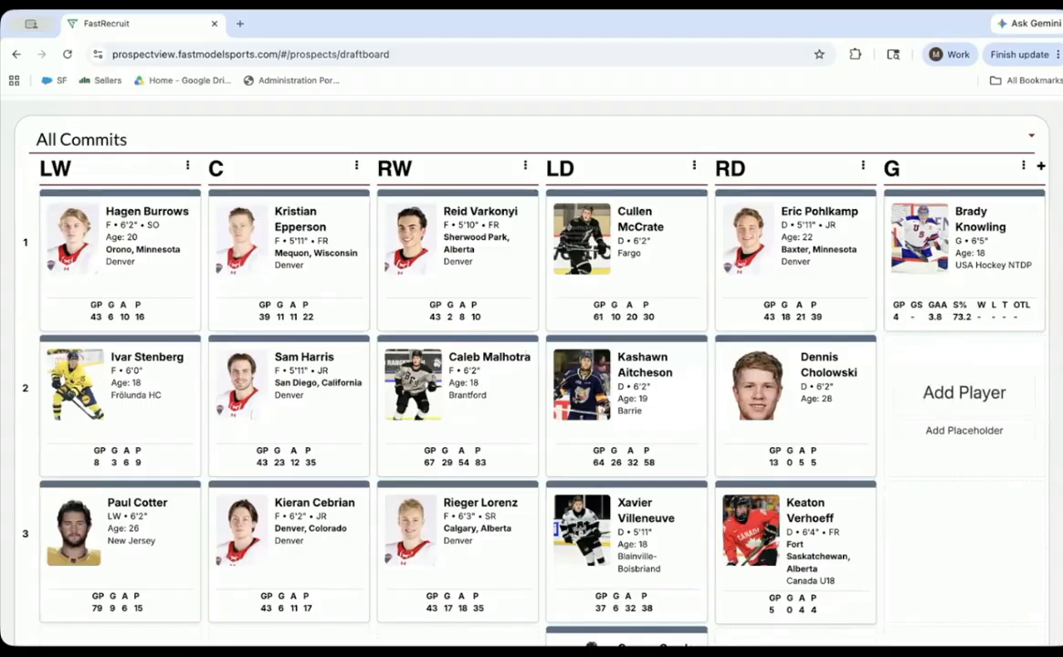
scroll(696, 173, "down", 1)
scroll(697, 174, "up", 1)
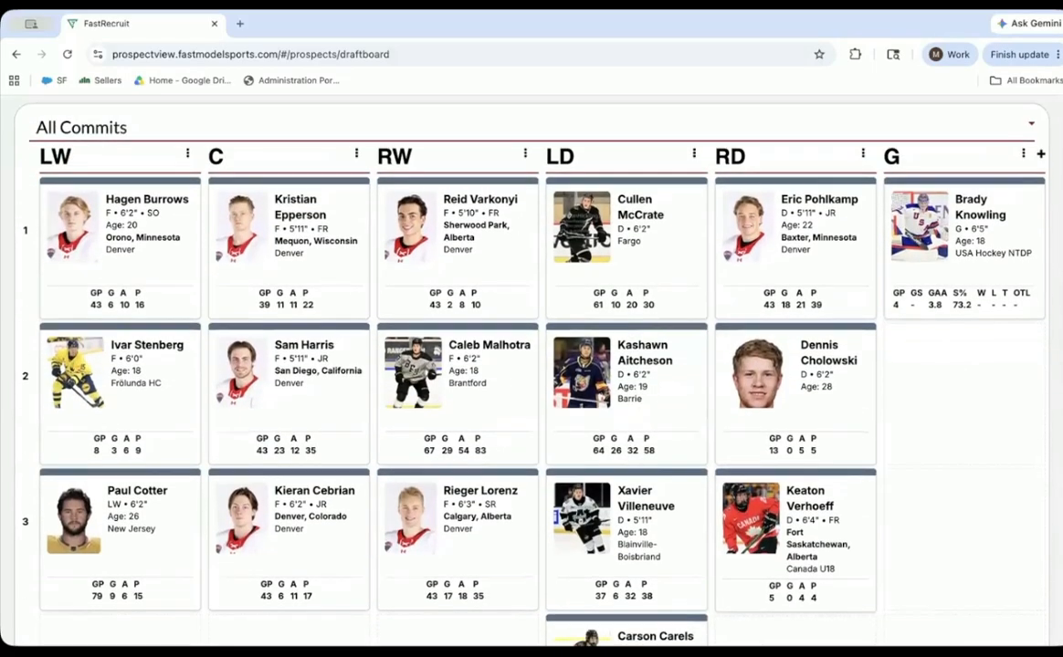
left_click_drag(675, 240, 767, 368)
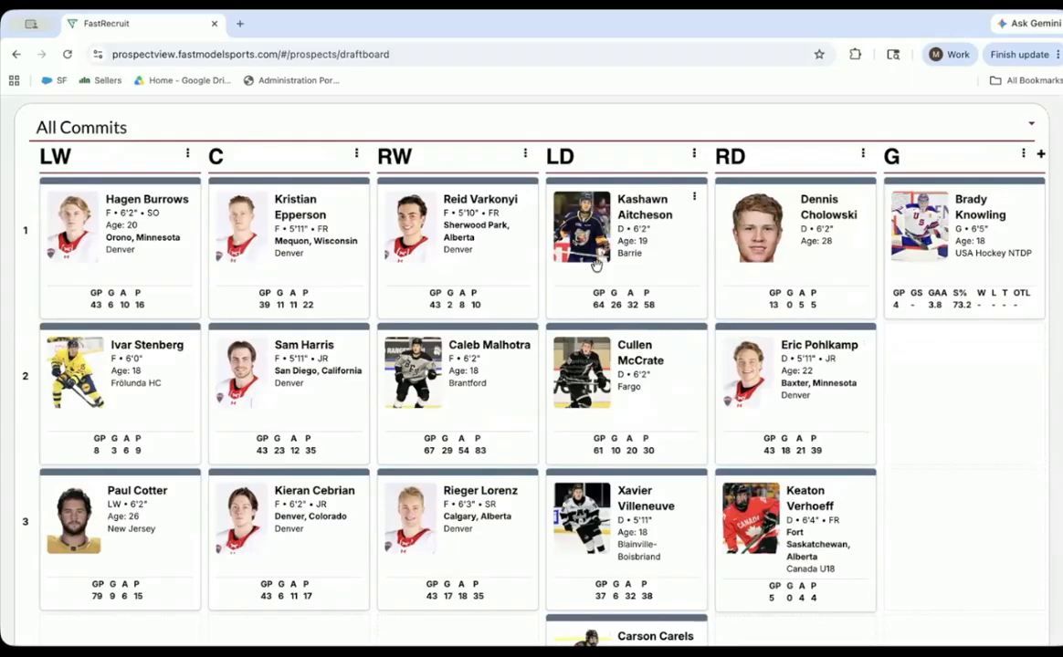
- Rename the board's LW column to TIER 1, leaving the G column's heading as it is
left_click(894, 157)
left_click(904, 154)
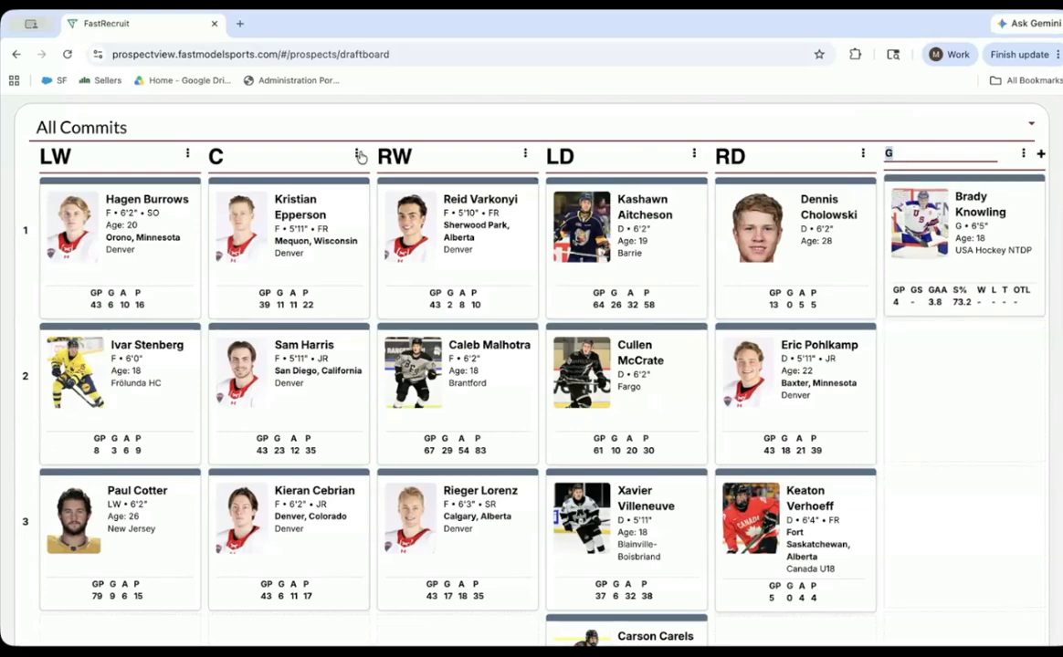
left_click(90, 156)
double_click(54, 157)
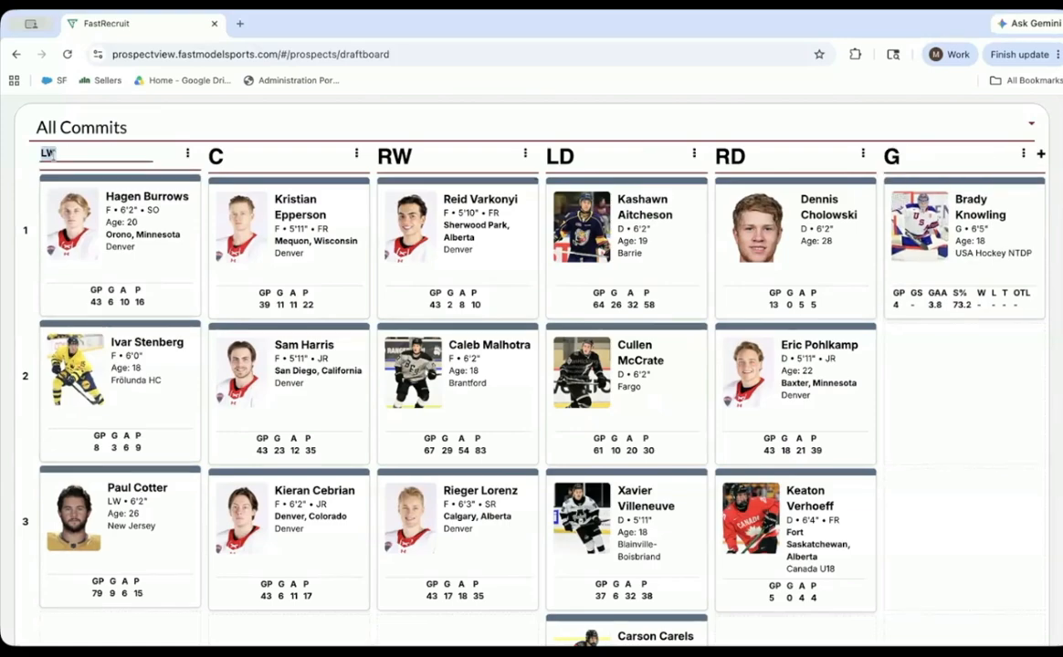
type("tierer 1")
key("Return")
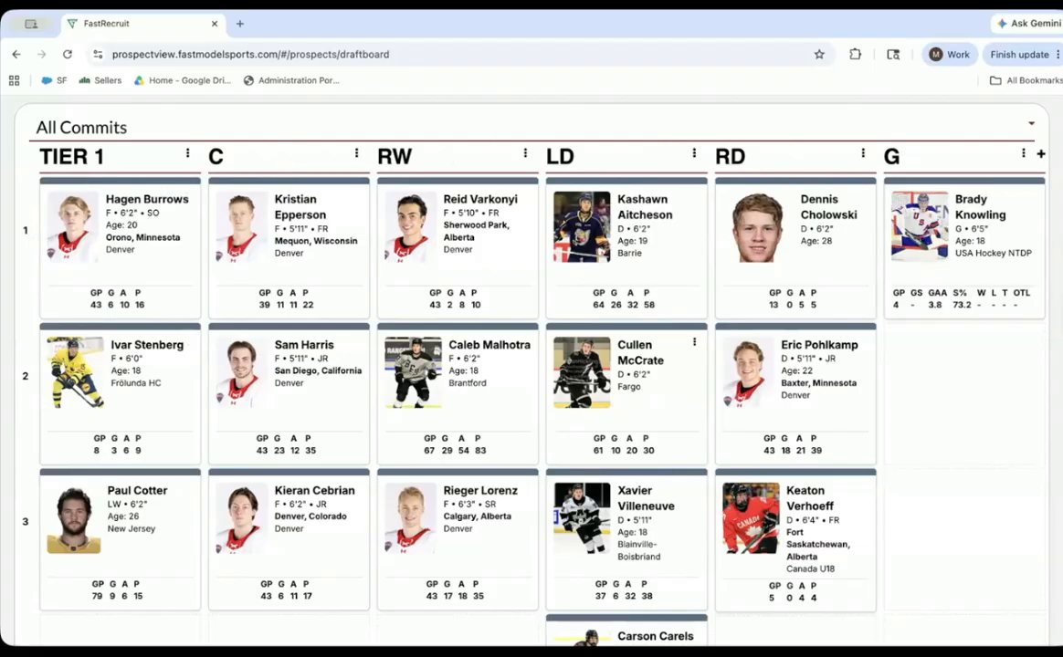
- Move the top-ranked player in the TIER 1 column down to second place
scroll(635, 346, "up", 2)
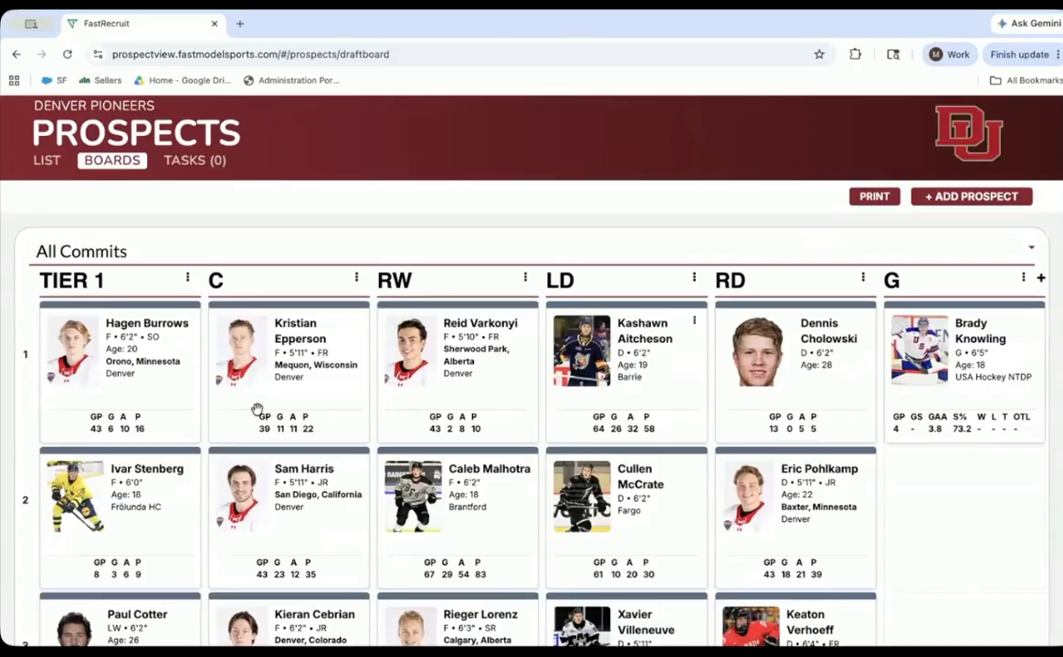
left_click_drag(165, 365, 148, 438)
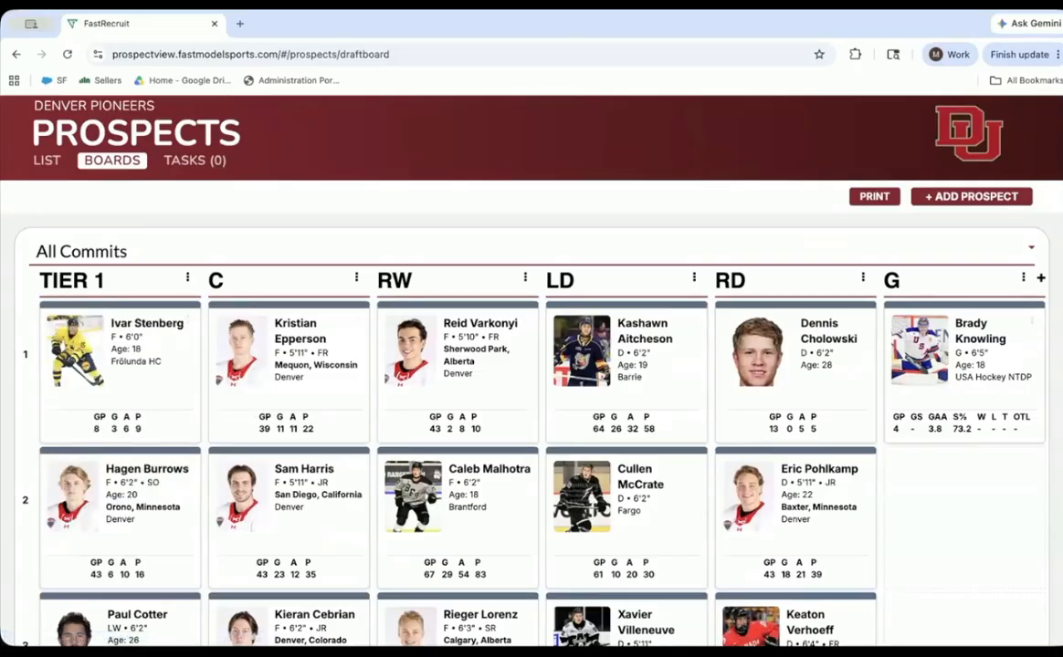
- Open the game schedule's list view and set its start date to 3/1/2026
scroll(551, 192, "down", 4)
scroll(551, 192, "up", 5)
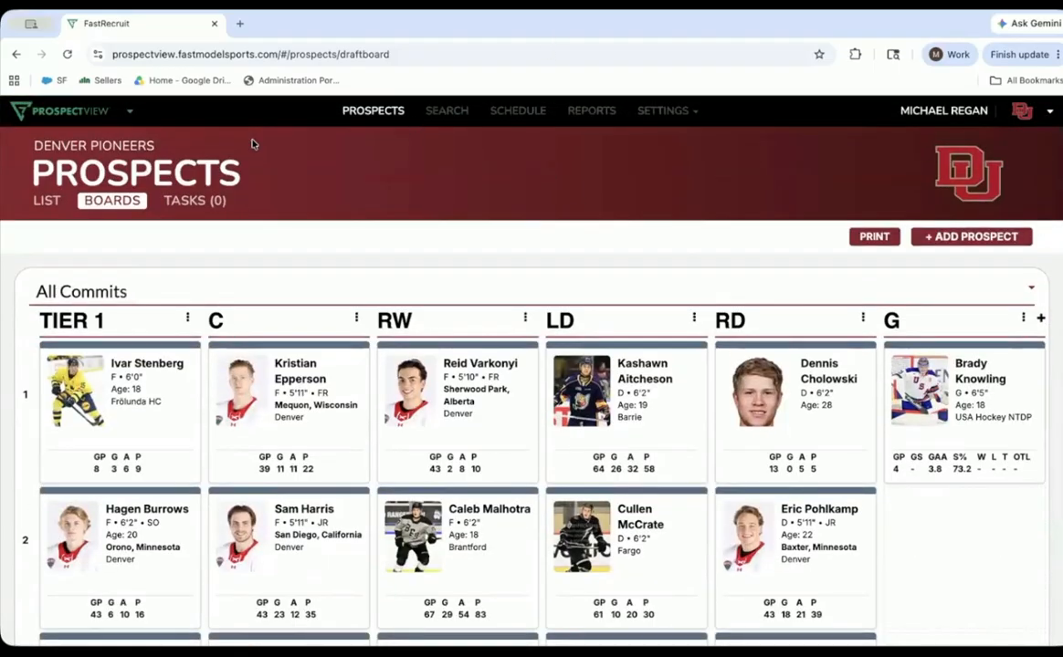
left_click(512, 116)
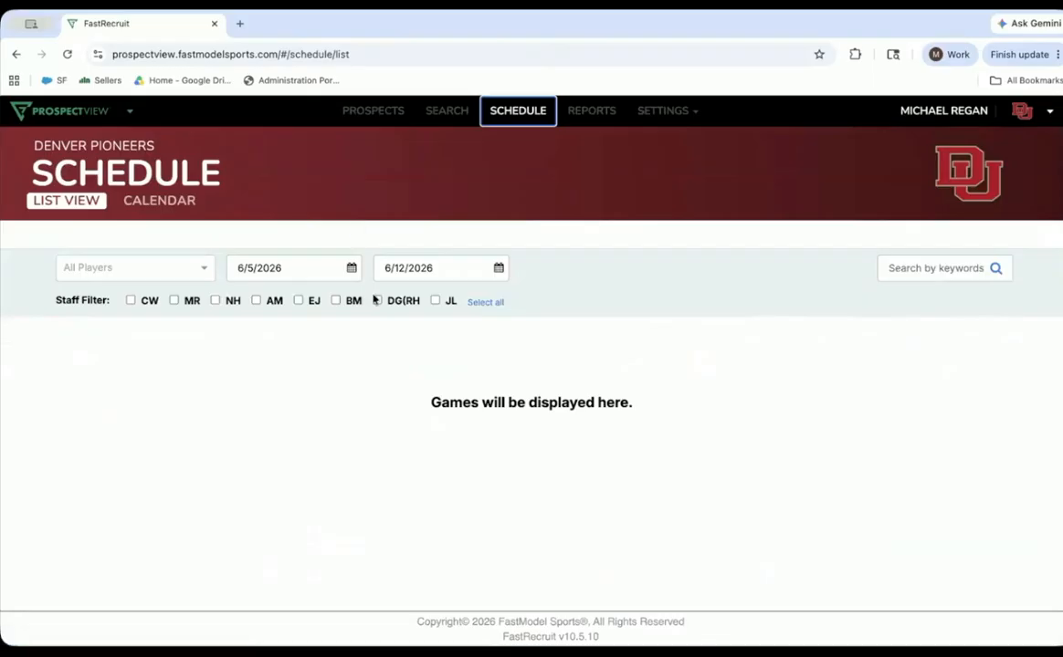
left_click(351, 268)
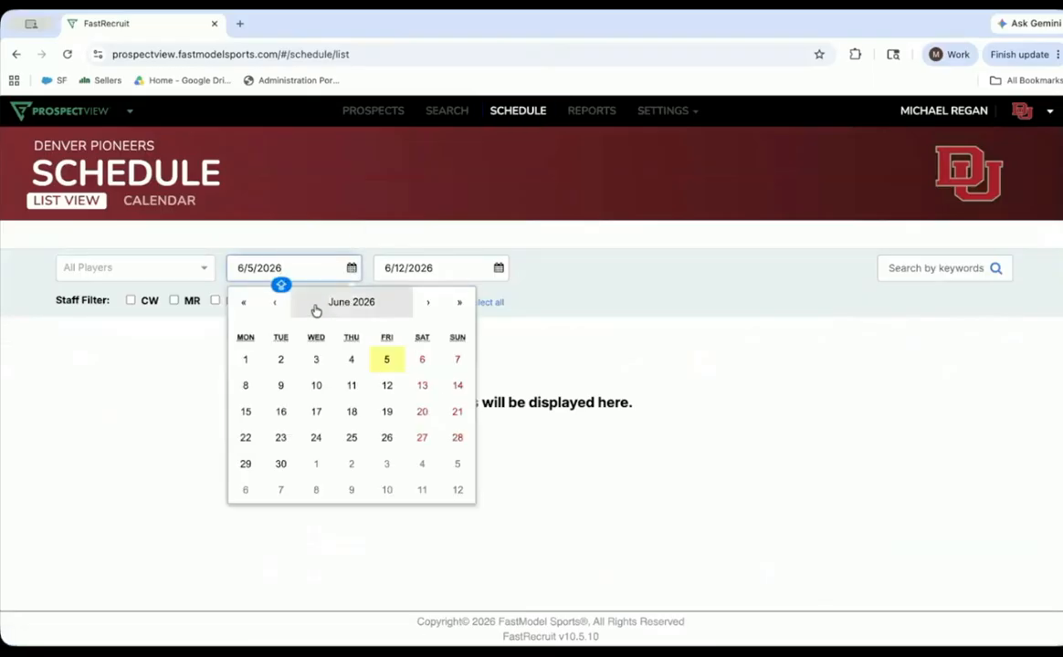
left_click(275, 306)
left_click(275, 307)
left_click(276, 307)
left_click(457, 362)
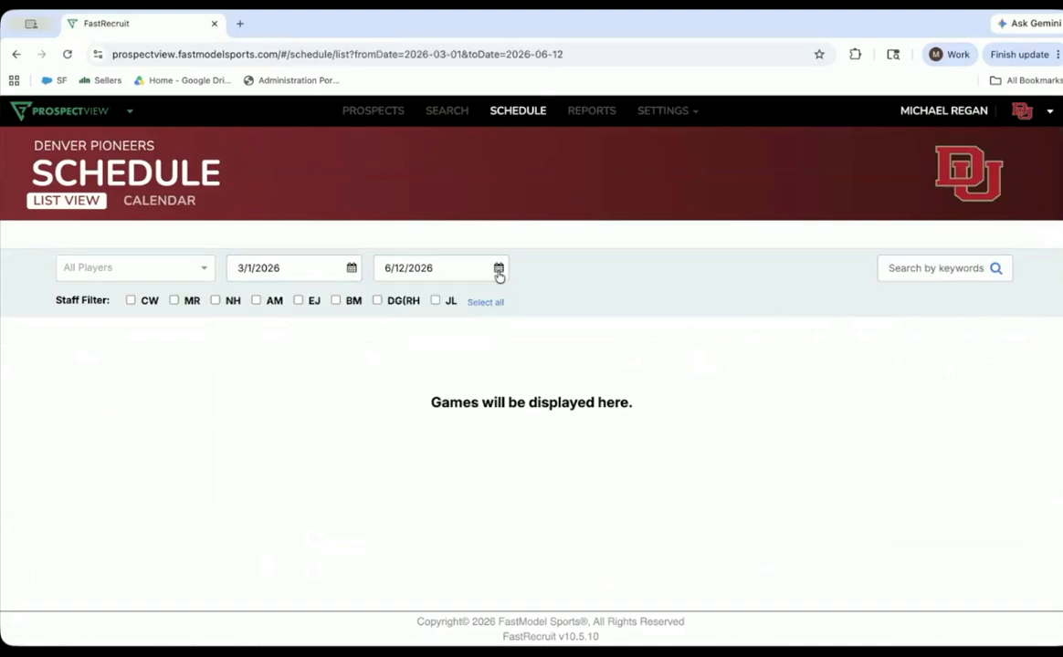
- Set the schedule's end date to 3/8/2026
left_click(499, 269)
left_click(424, 305)
left_click(424, 305)
left_click(424, 305)
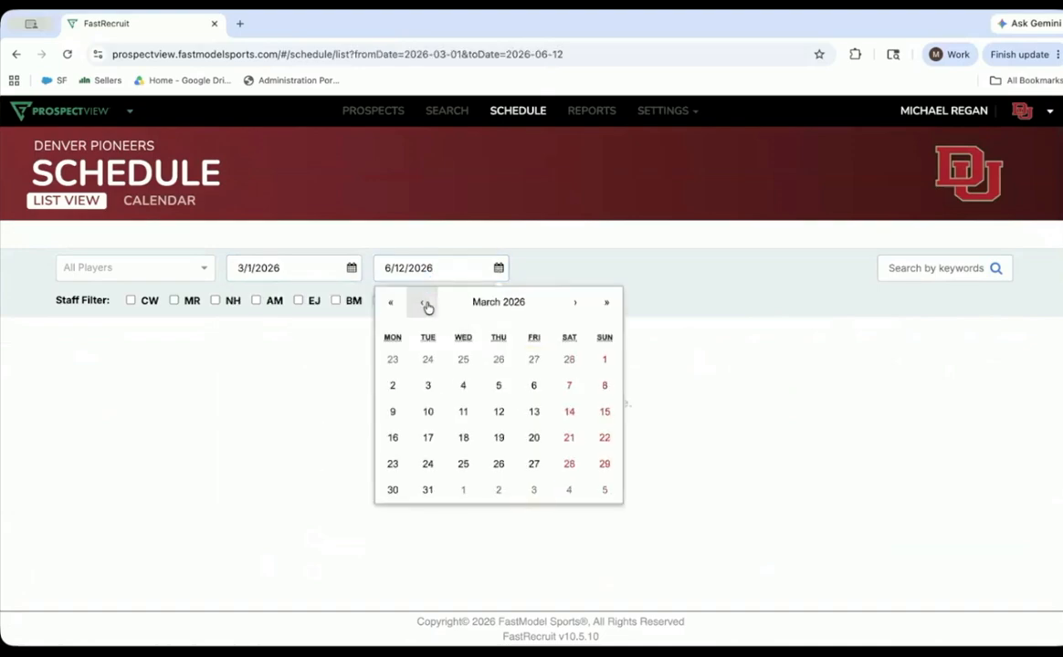
left_click(604, 385)
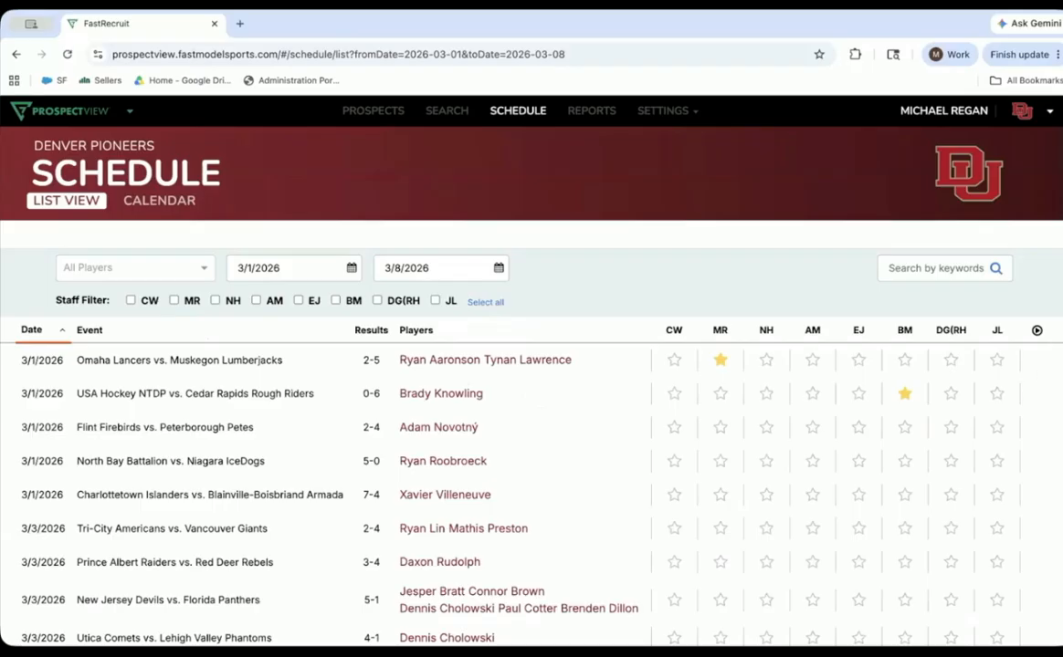
- Star the 3/3/2026 New Jersey Devils vs. Florida Panthers game for staff member MR
scroll(530, 457, "down", 4)
scroll(530, 457, "up", 4)
left_click(721, 600)
- Show the schedule as a monthly calendar for March 2026
left_click(160, 202)
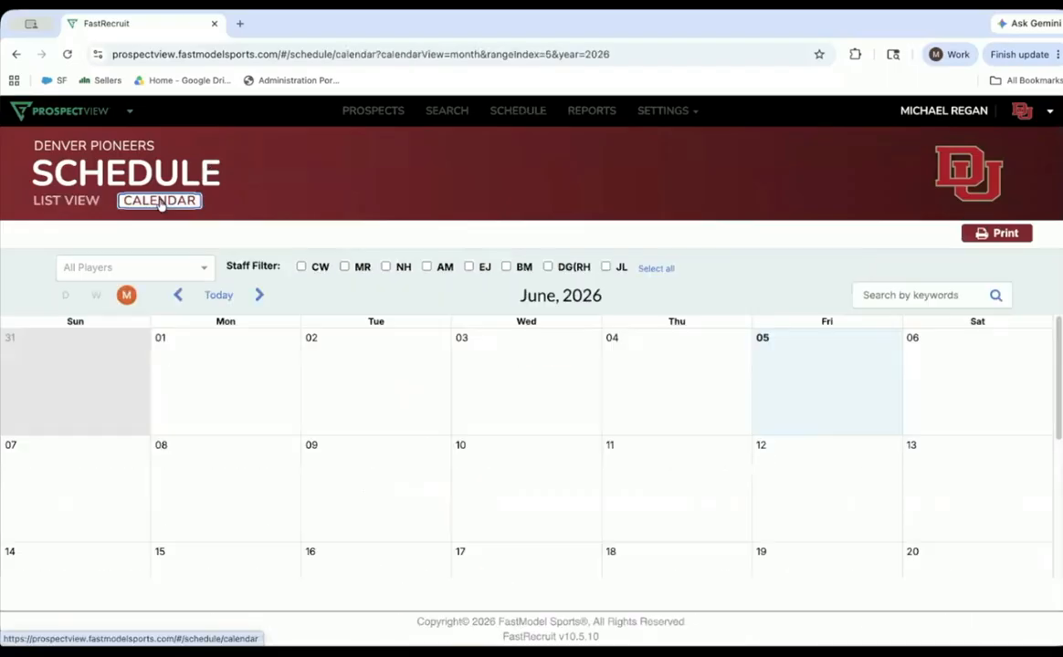
left_click(179, 296)
left_click(179, 296)
left_click(179, 296)
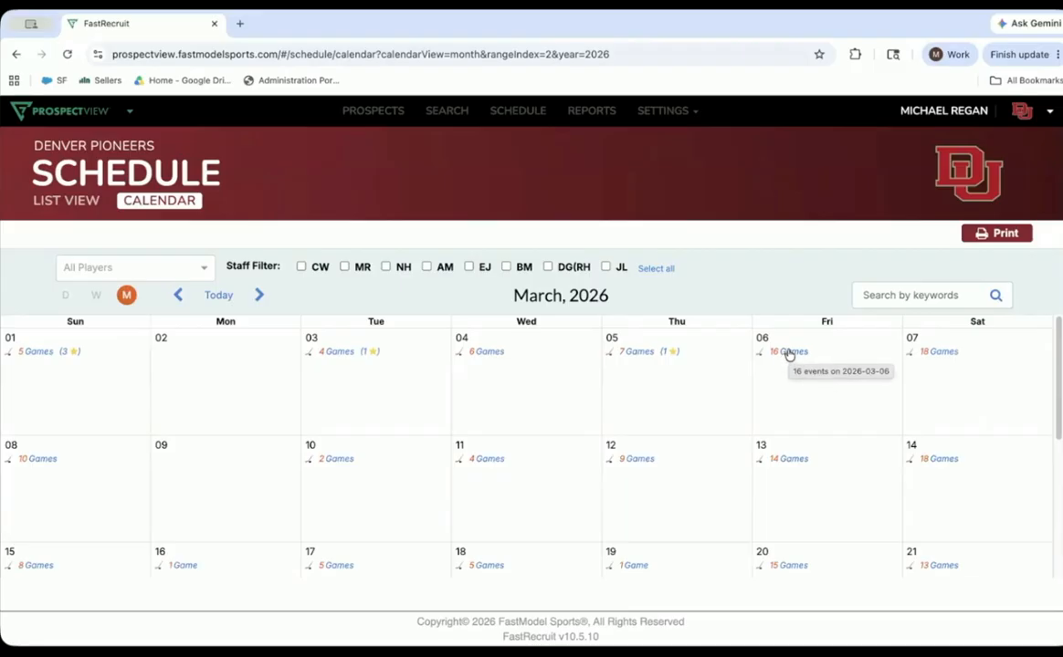
- Open the March 6 Fargo Force vs. Omaha Lancers event, examine its attendee options, and leave it without saving
left_click(789, 354)
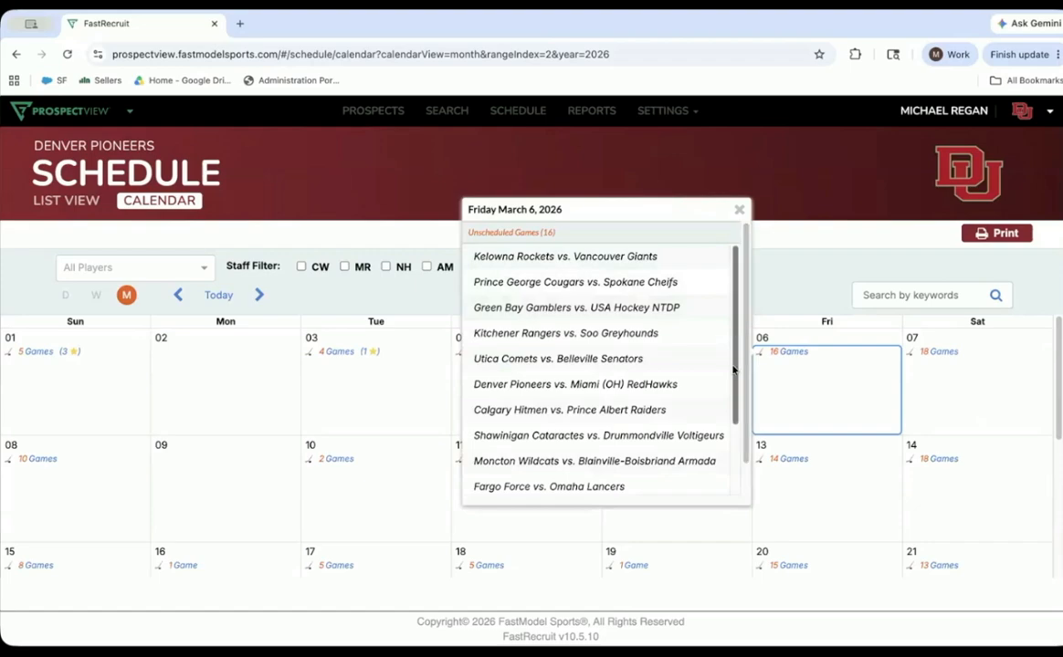
scroll(637, 383, "down", 3)
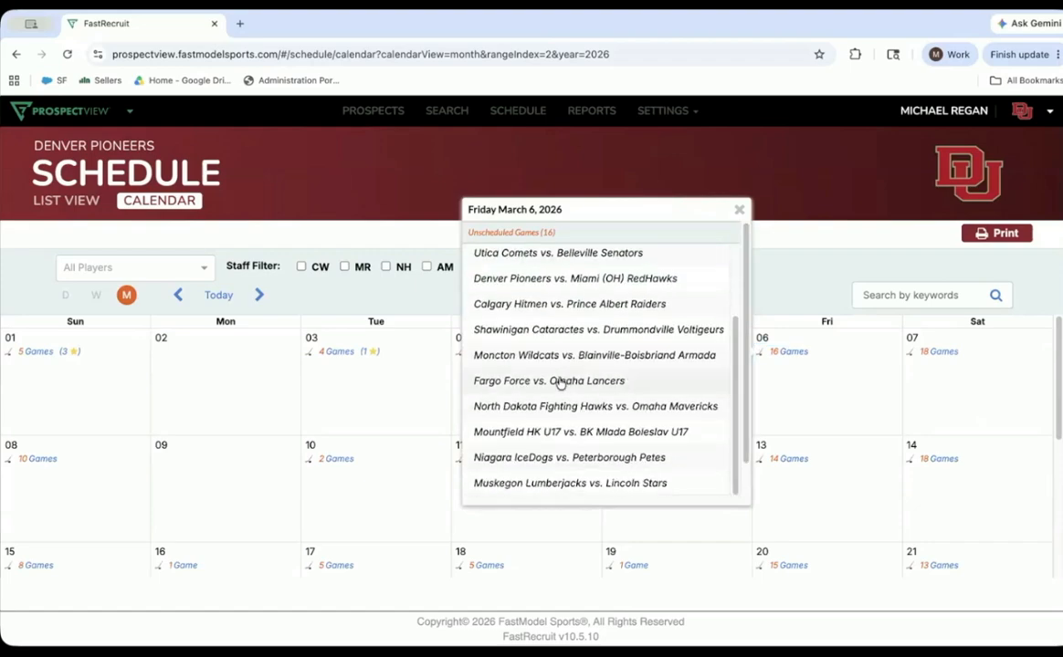
left_click(561, 381)
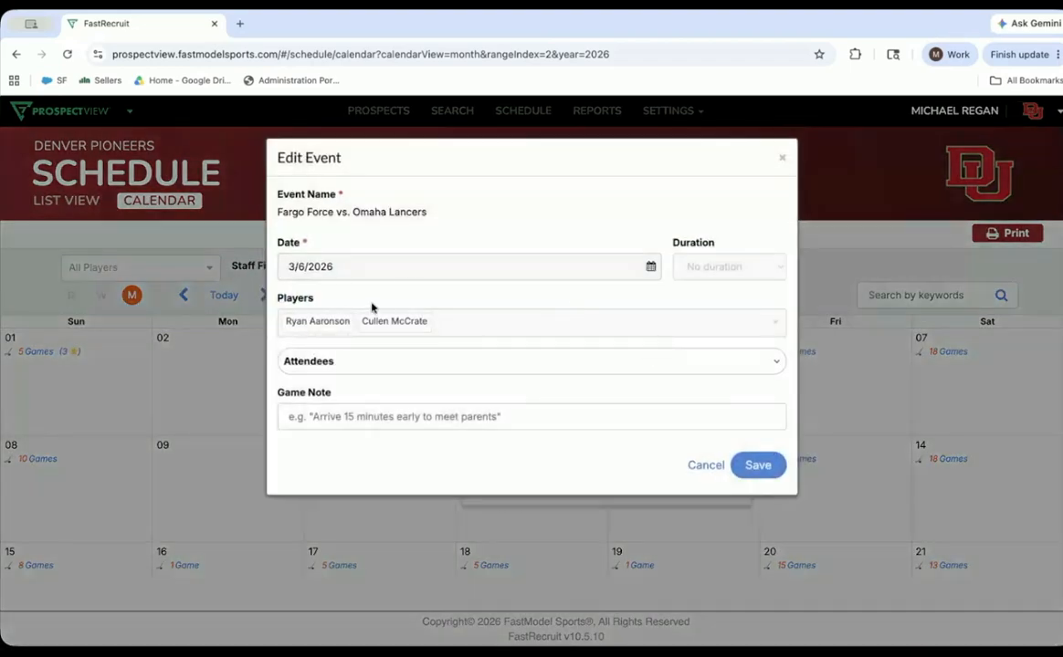
left_click(453, 362)
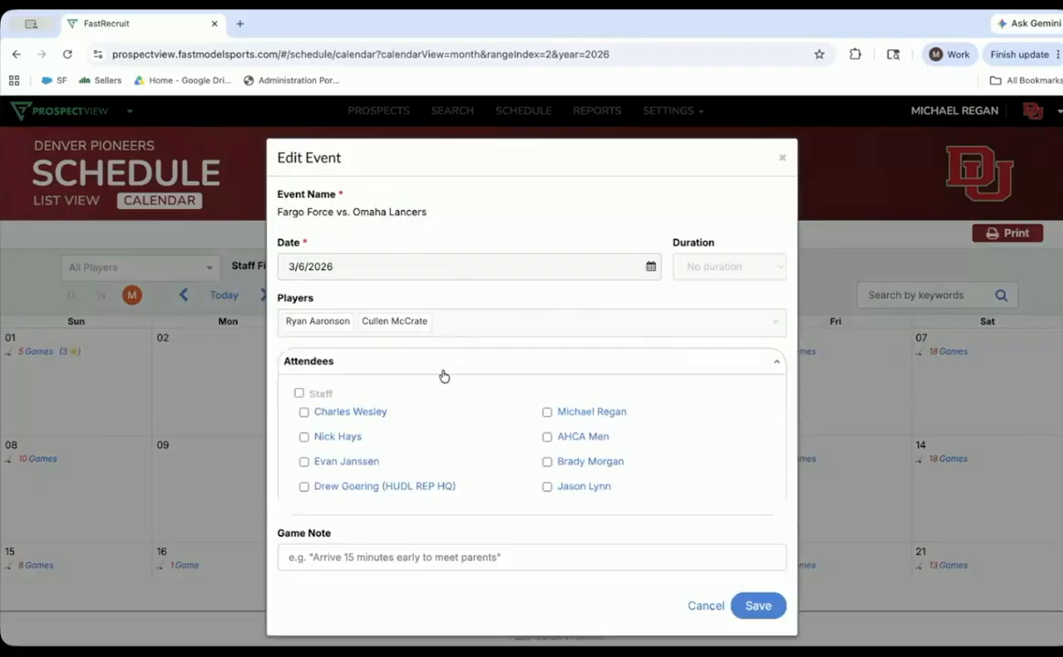
left_click(701, 607)
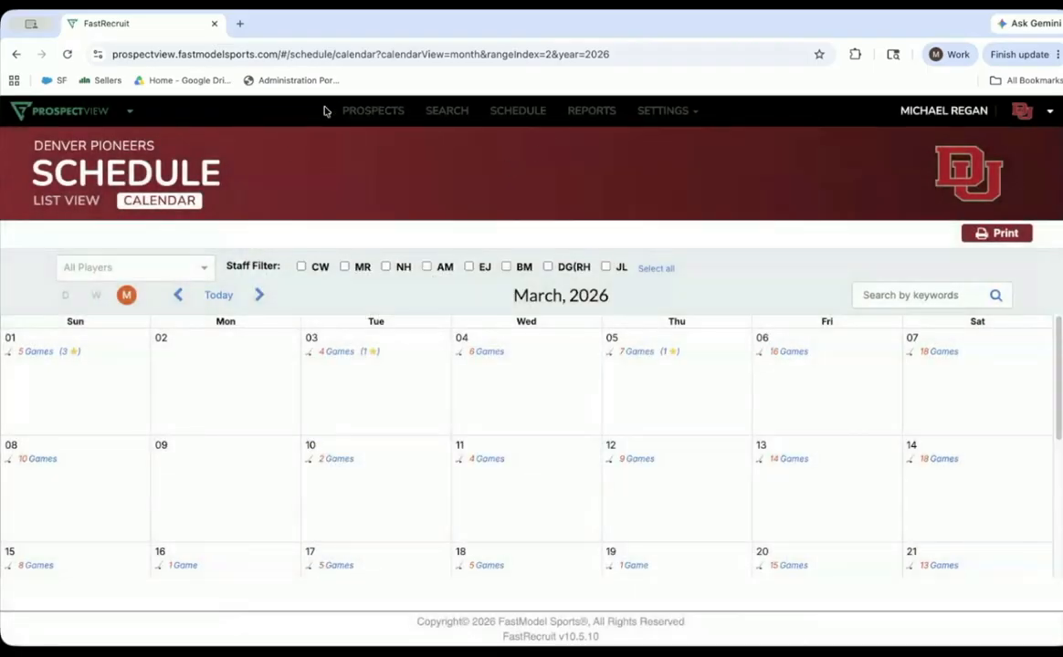
- Open the Notes report and highlight the text of the newest note, dated 6/5/2026
left_click(591, 111)
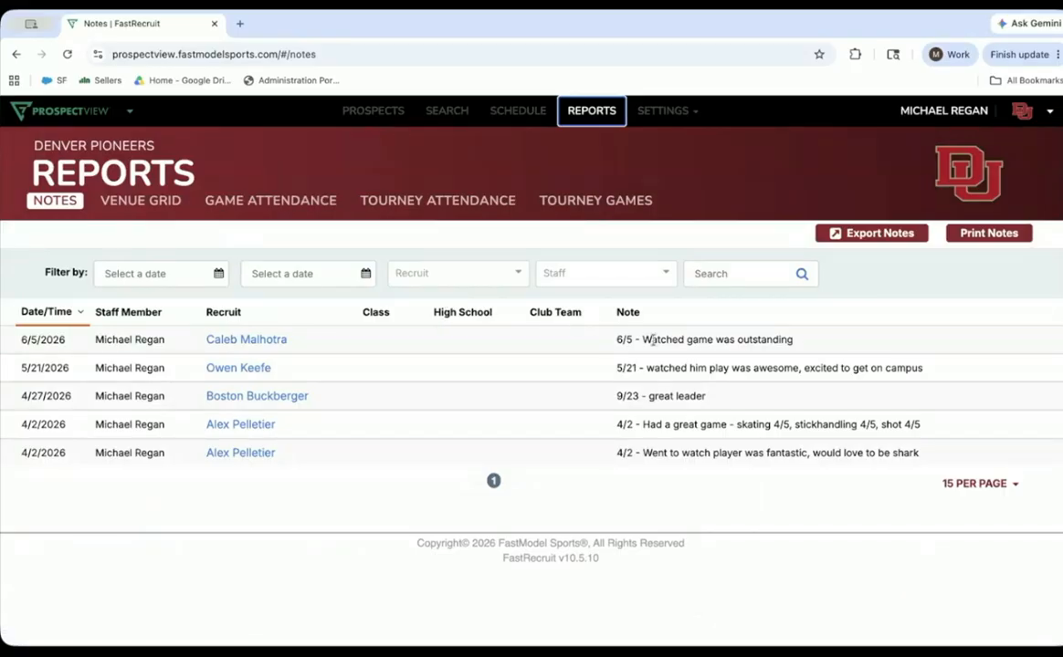
left_click_drag(616, 340, 795, 339)
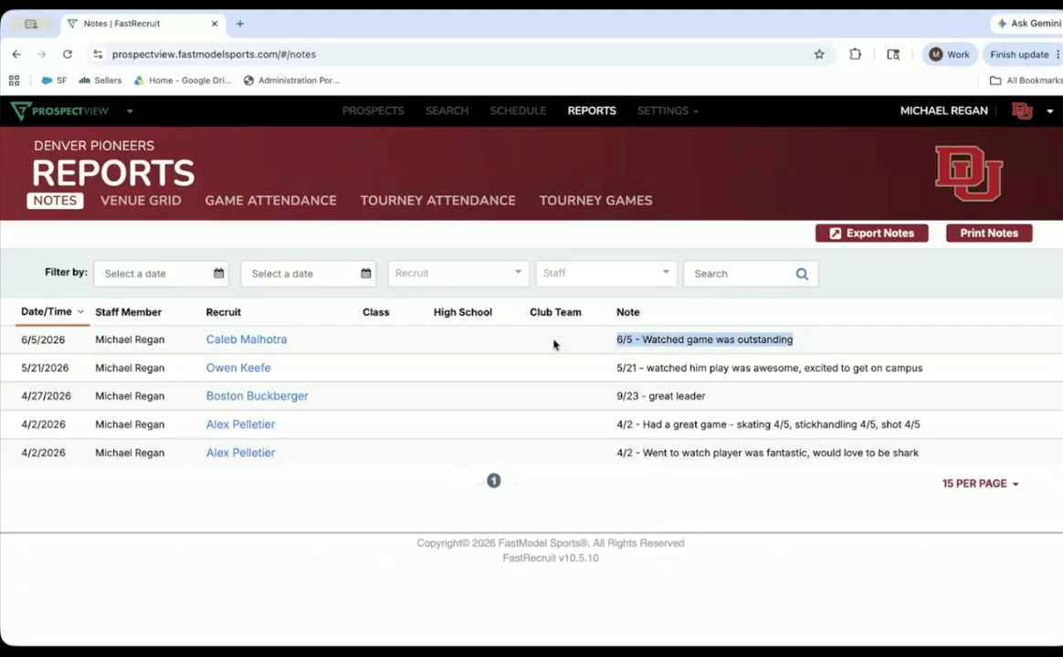
left_click(622, 334)
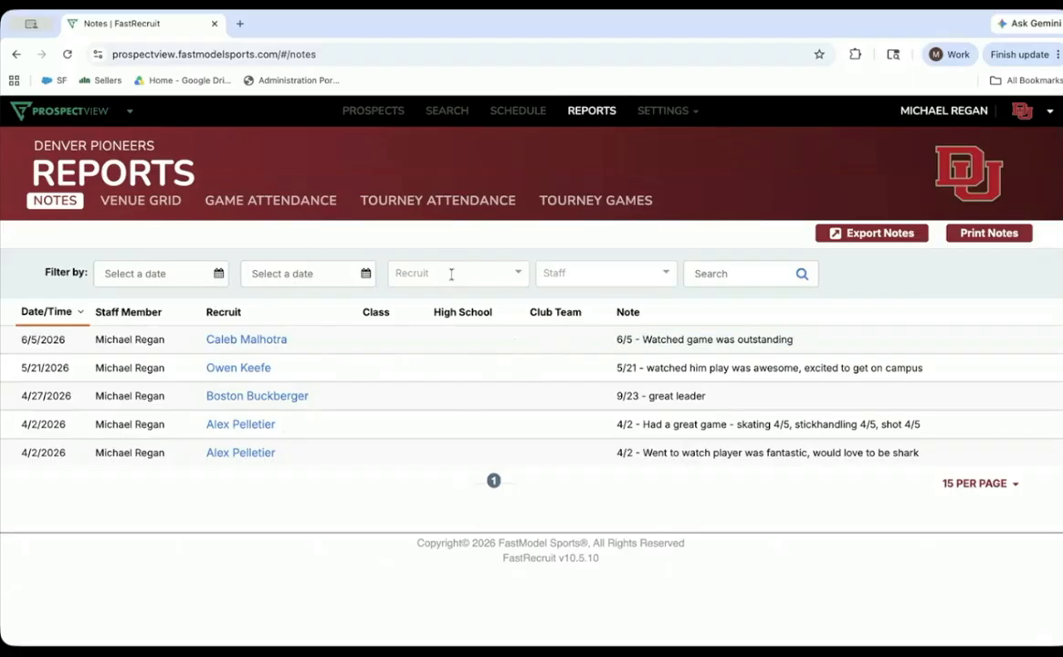
- Examine the recruit and staff filter choices of the Notes report without applying any
left_click(415, 273)
mouse_move(526, 345)
left_mouse_down()
mouse_move(527, 368)
mouse_move(526, 335)
left_mouse_up()
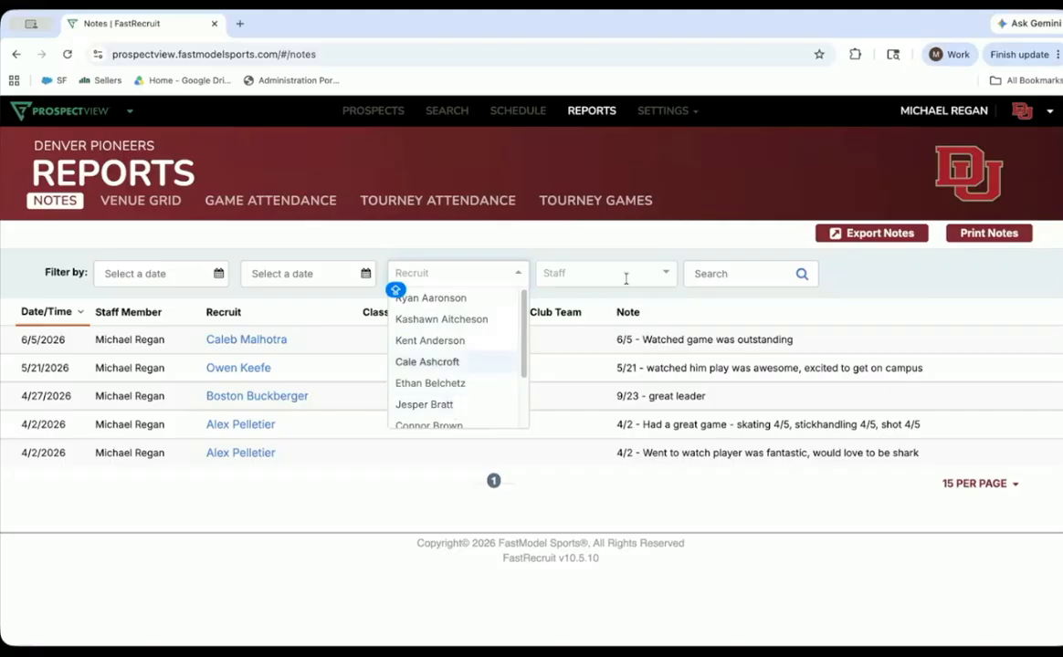
left_click(584, 273)
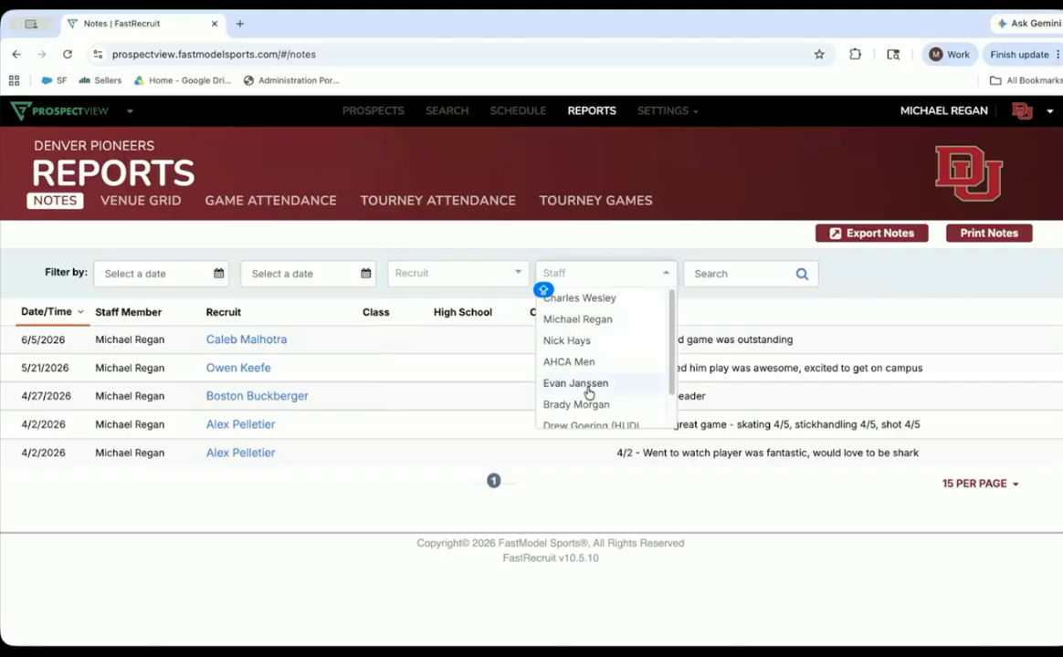
left_click(702, 226)
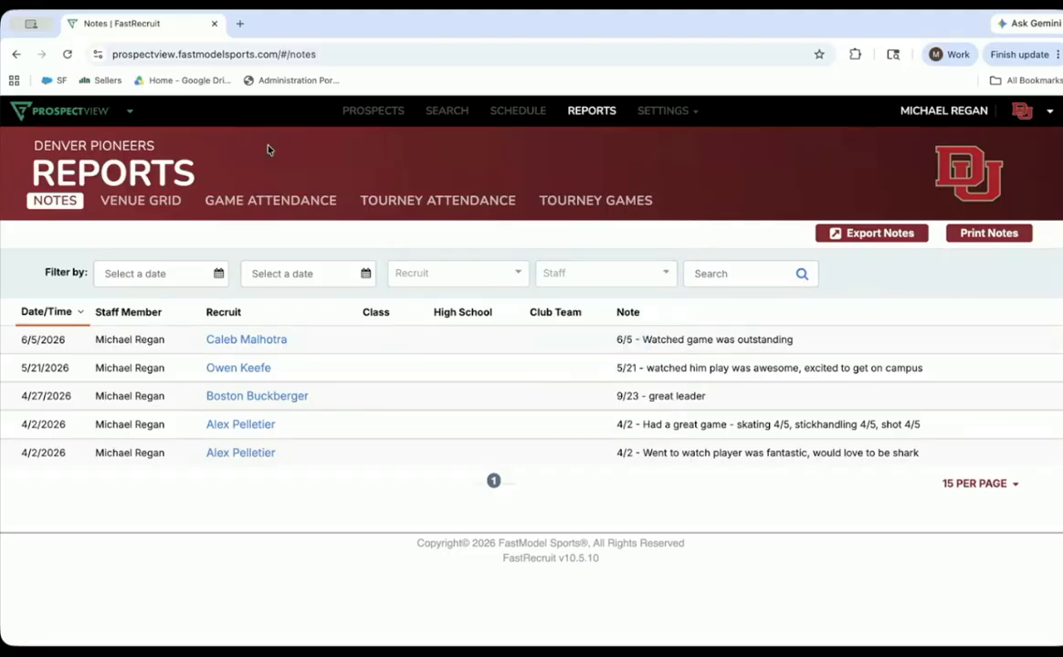